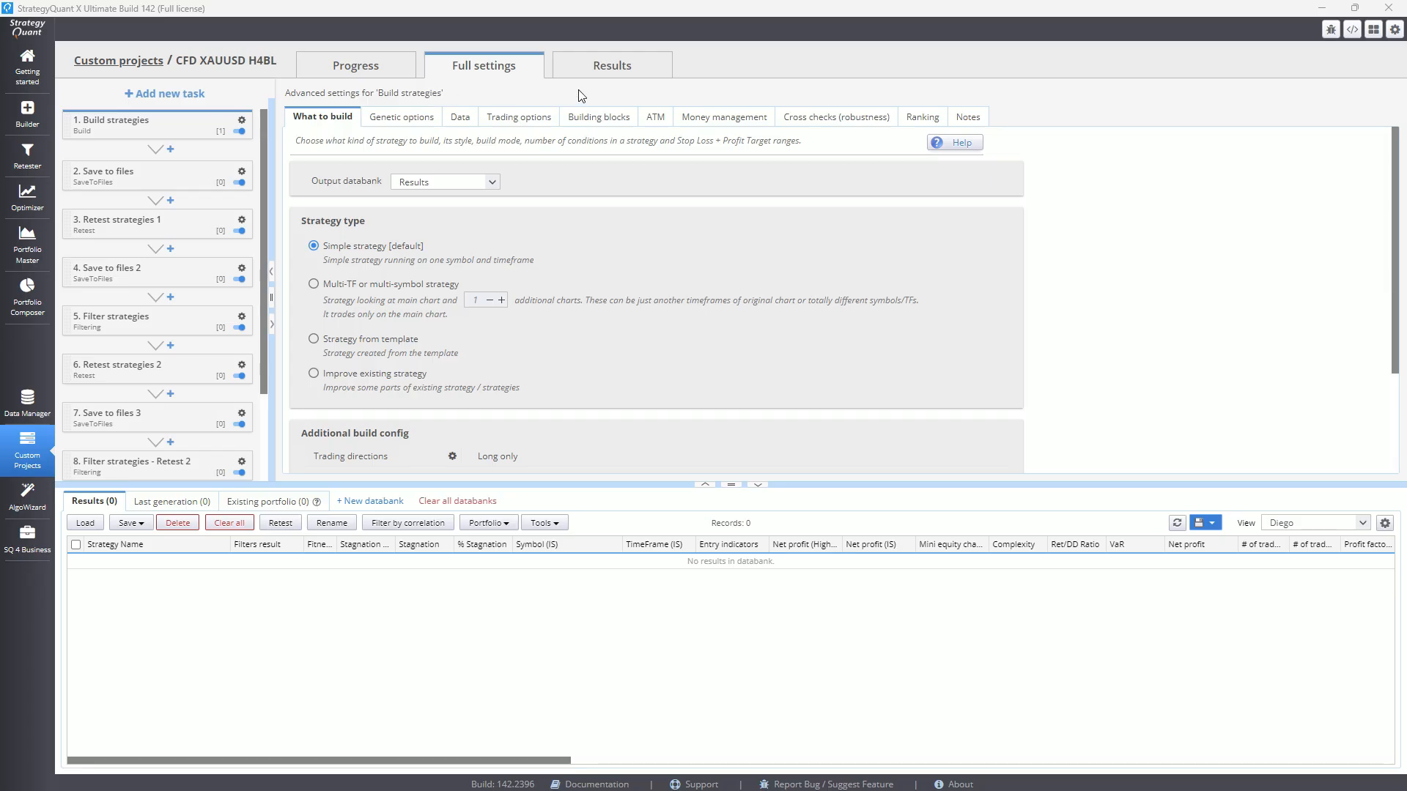
# Review the Build strategies task's strategy type, additional build configuration and genetic options.
pyautogui.scroll(-3, 441, 244)
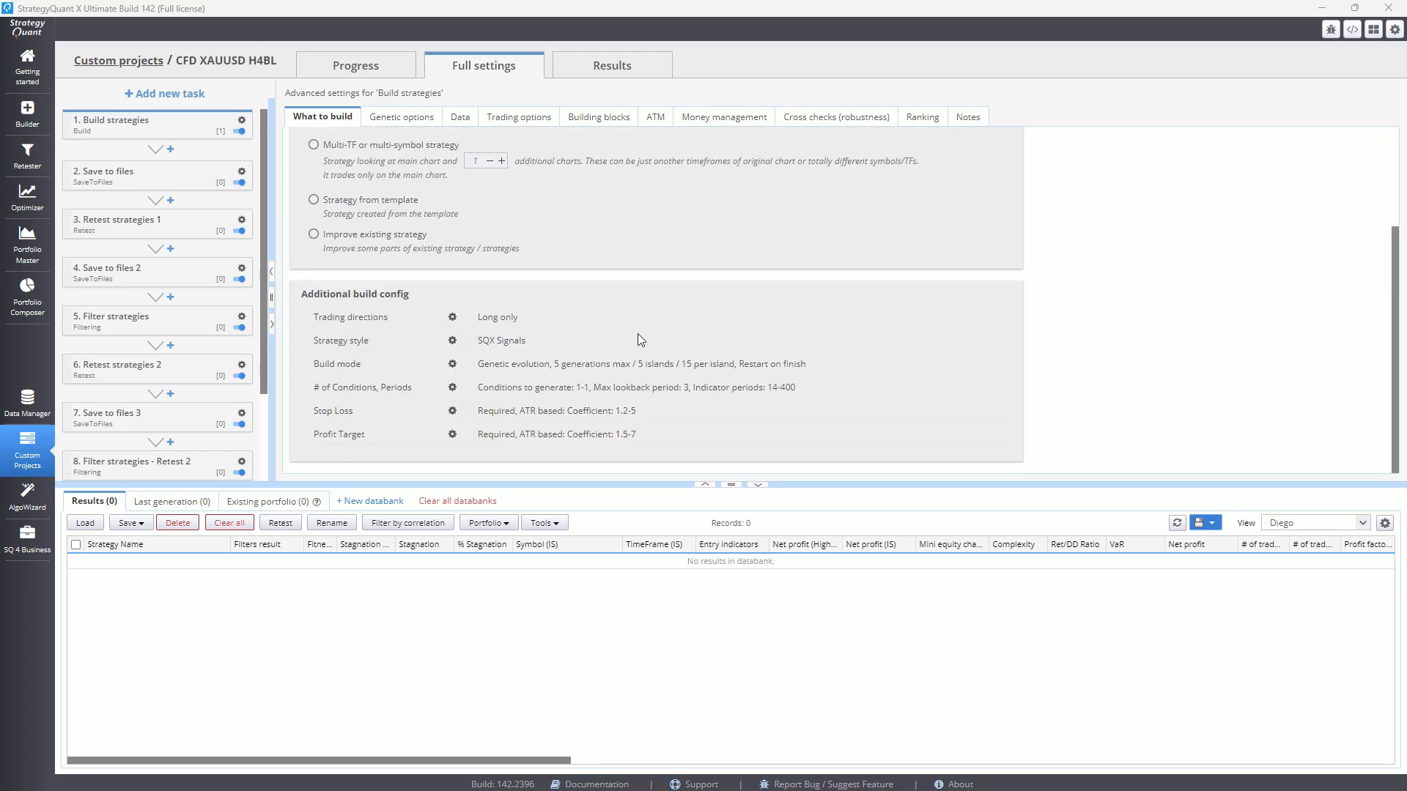
pyautogui.scroll(3, 710, 384)
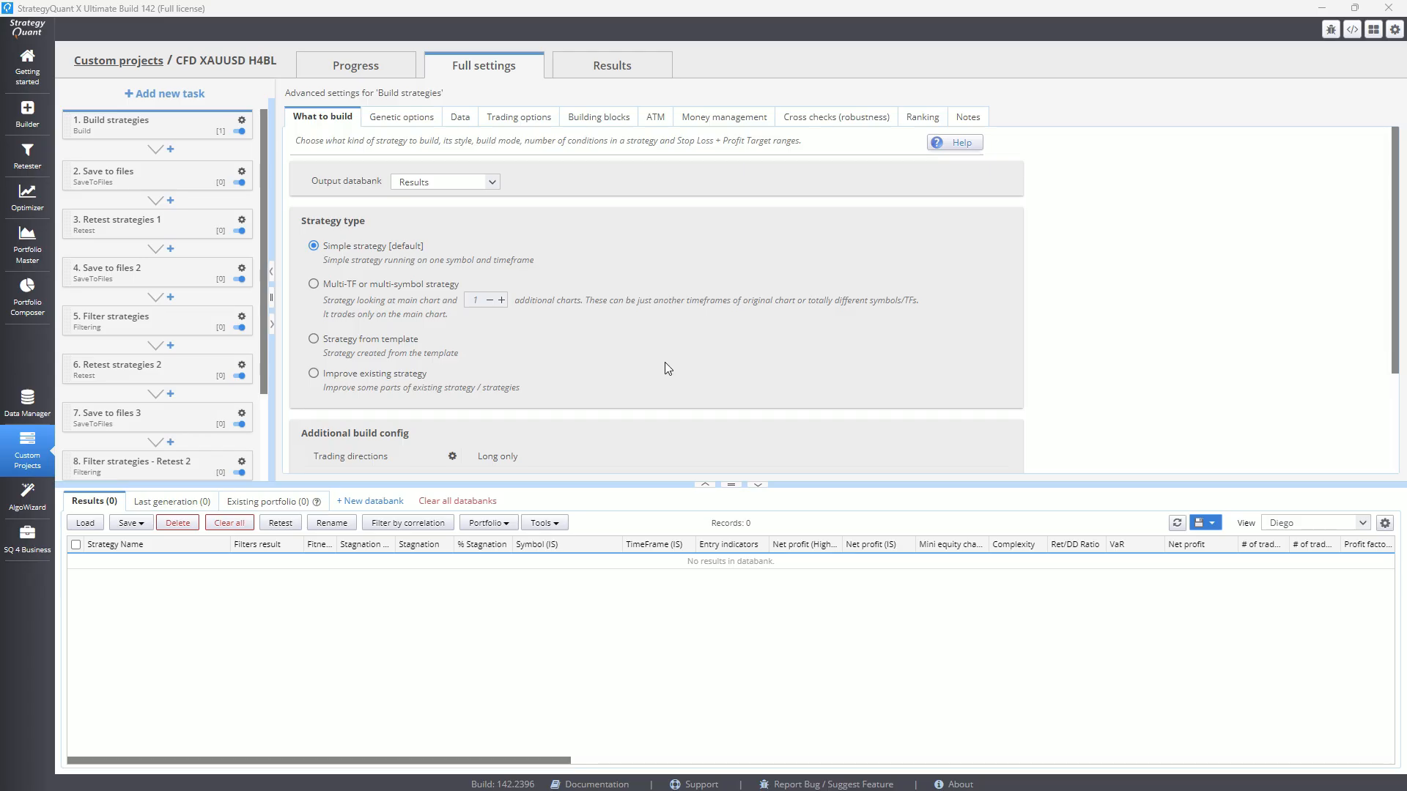
pyautogui.scroll(-3, 623, 268)
pyautogui.scroll(3, 621, 262)
pyautogui.scroll(-3, 371, 167)
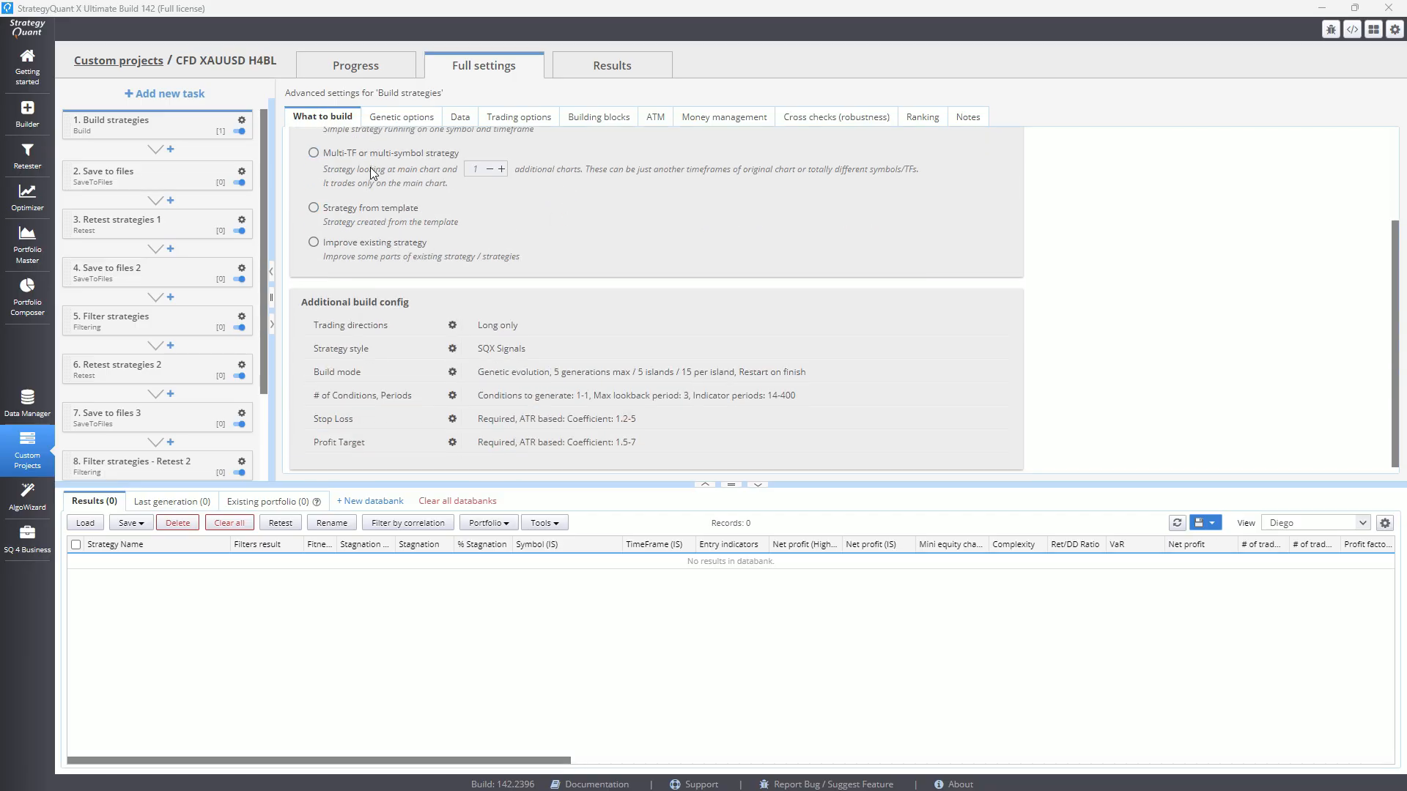
pyautogui.scroll(3, 447, 248)
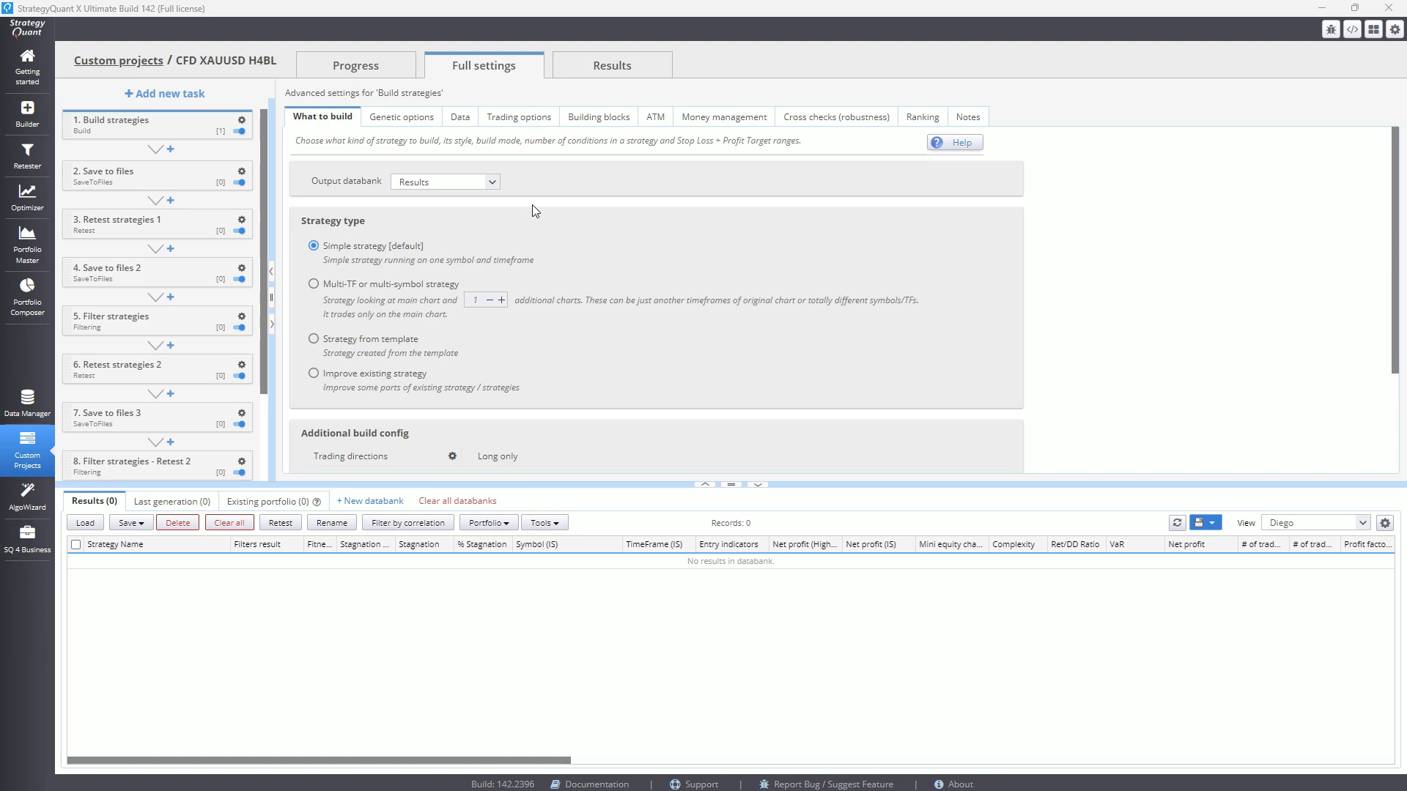
pyautogui.click(419, 122)
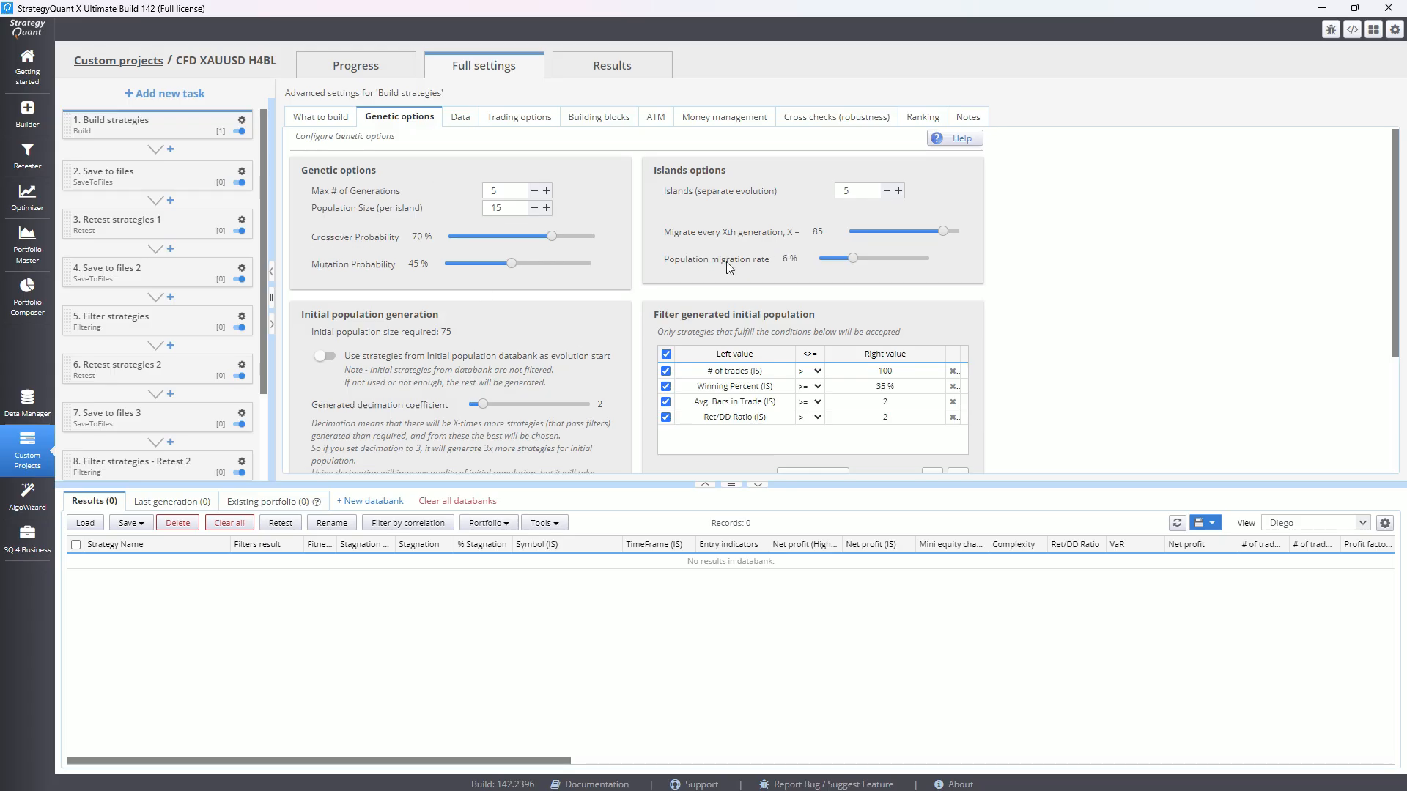
pyautogui.scroll(-1, 728, 265)
pyautogui.scroll(1, 730, 272)
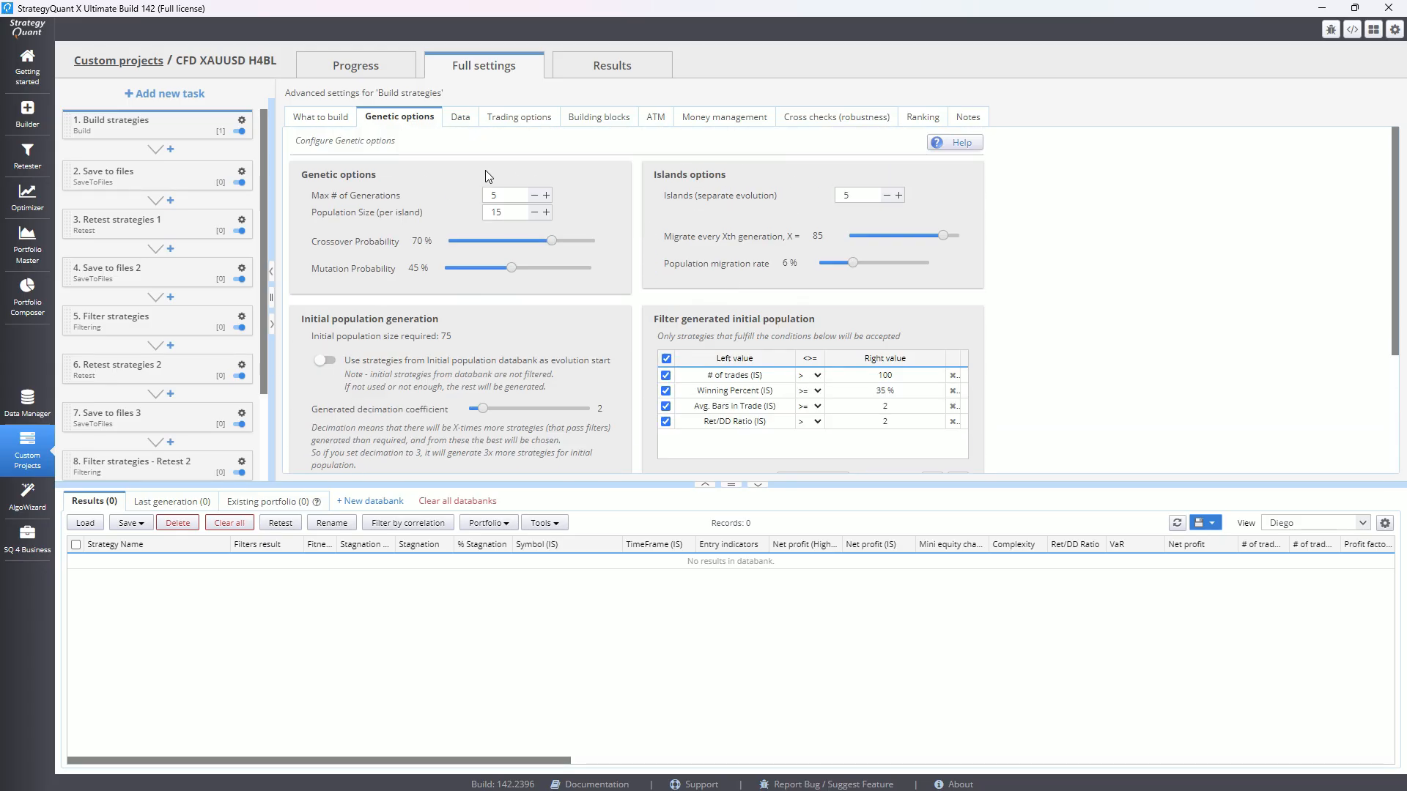
# Examine the Build strategies task's backtest data settings and its trading options.
pyautogui.click(459, 117)
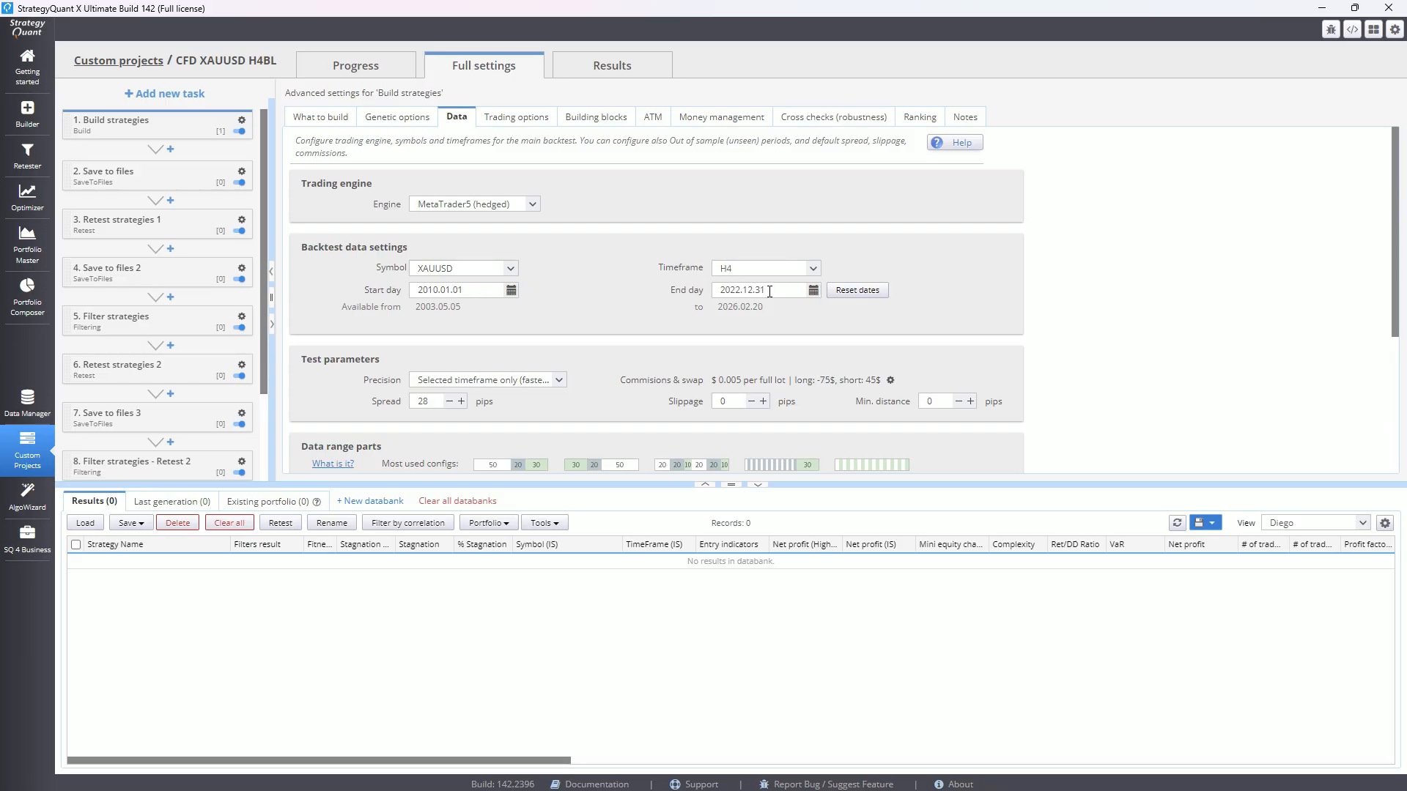
pyautogui.scroll(-3, 769, 288)
pyautogui.scroll(3, 815, 298)
pyautogui.click(516, 118)
pyautogui.scroll(-3, 481, 337)
pyautogui.scroll(3, 480, 326)
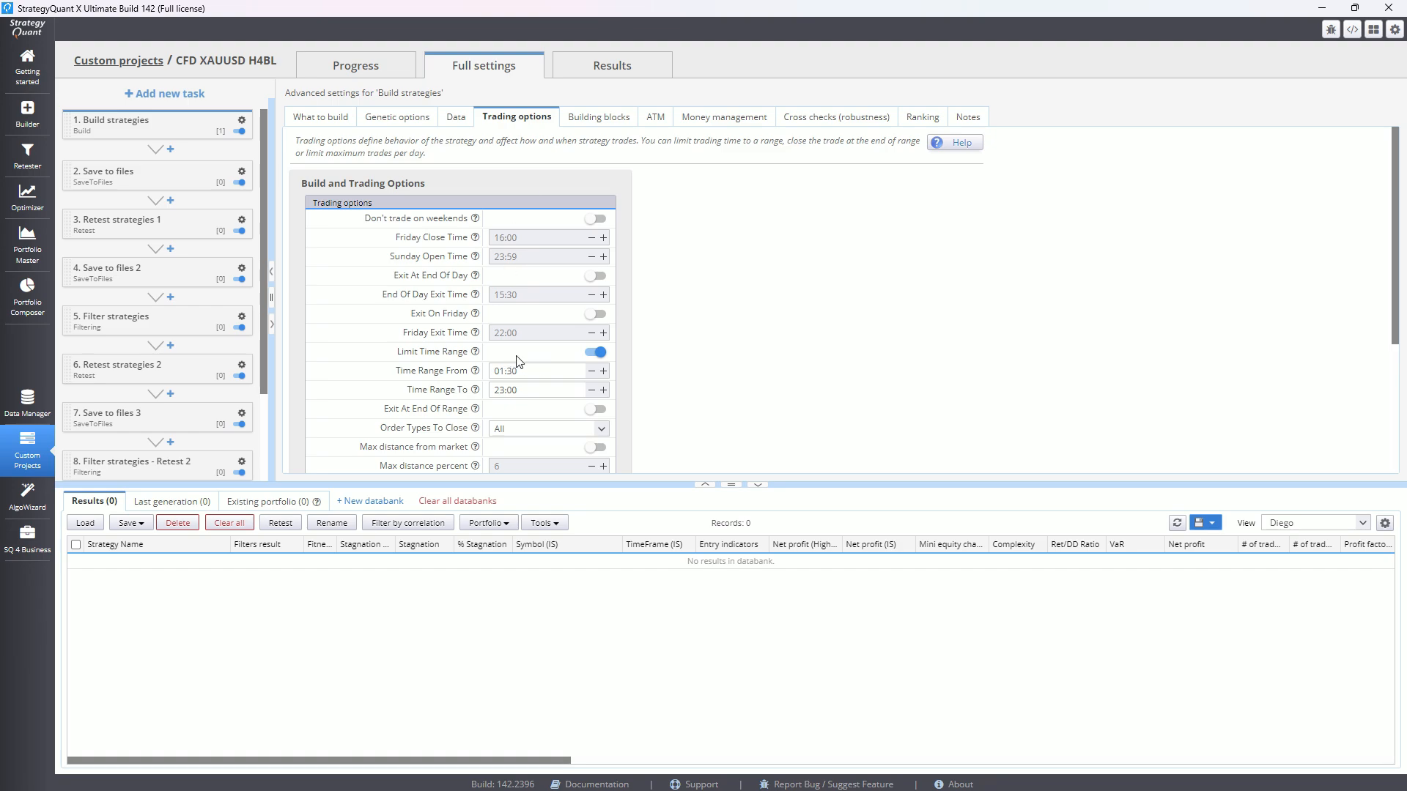
# Review the build task's building blocks, money management and robustness cross checks.
pyautogui.click(599, 118)
pyautogui.scroll(-3, 995, 271)
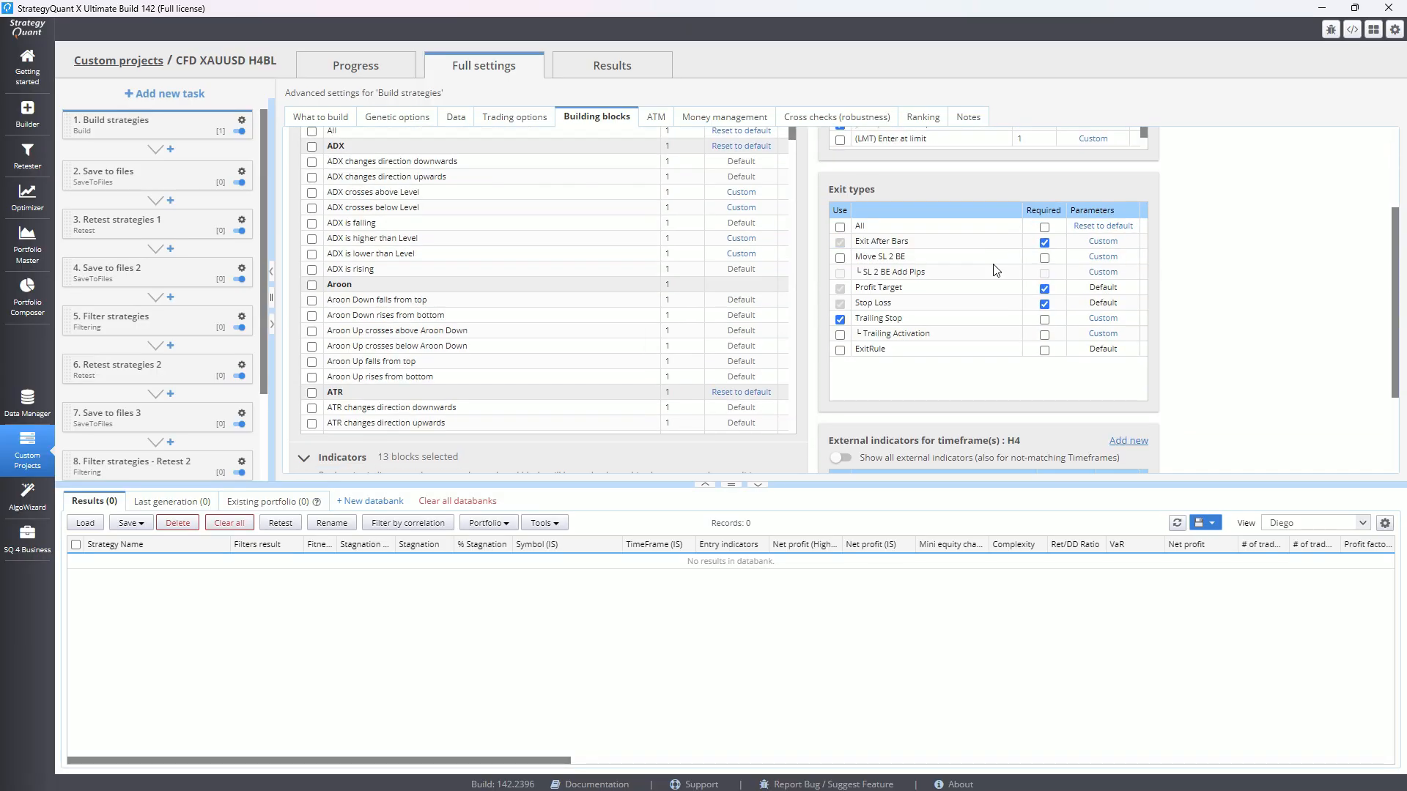
pyautogui.scroll(5, 995, 271)
pyautogui.click(722, 118)
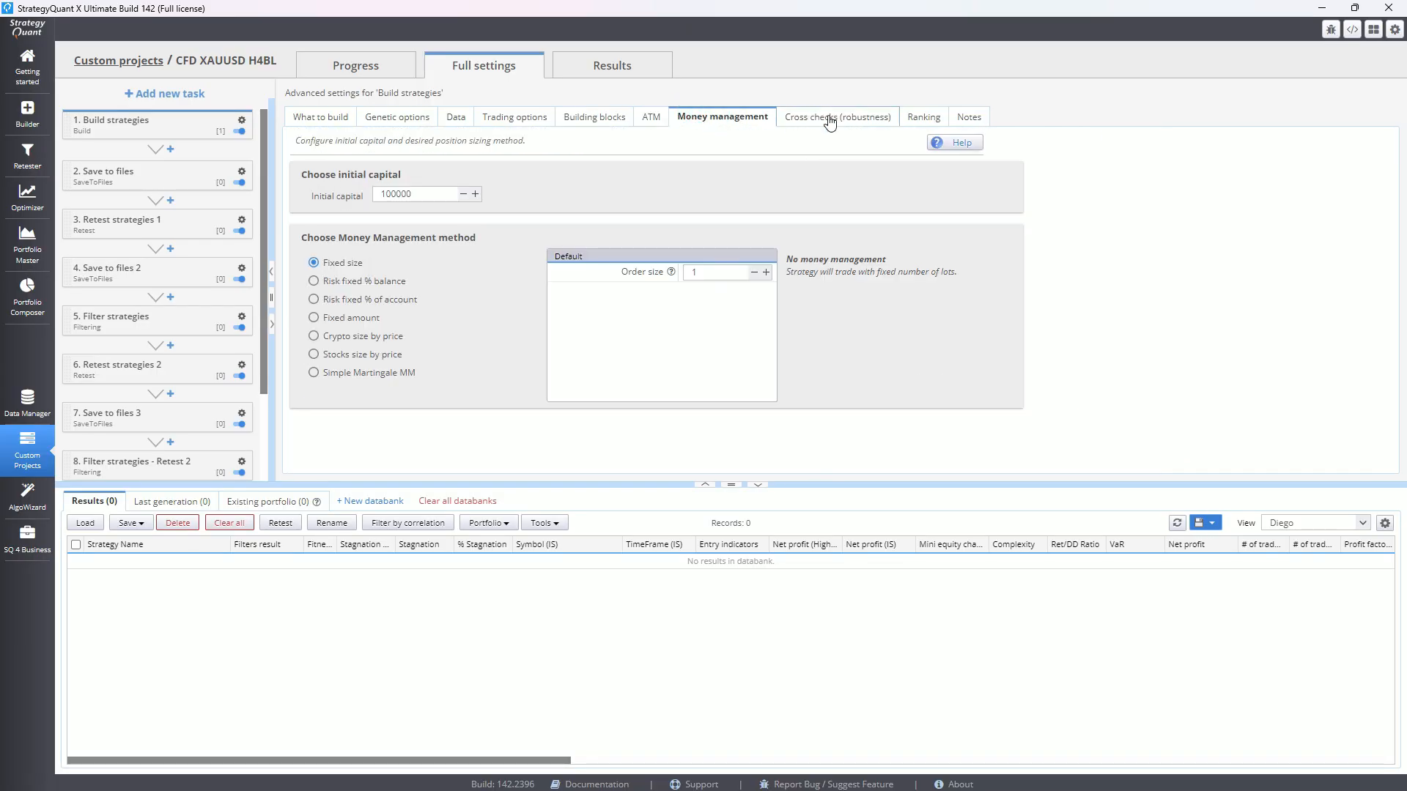
pyautogui.click(831, 119)
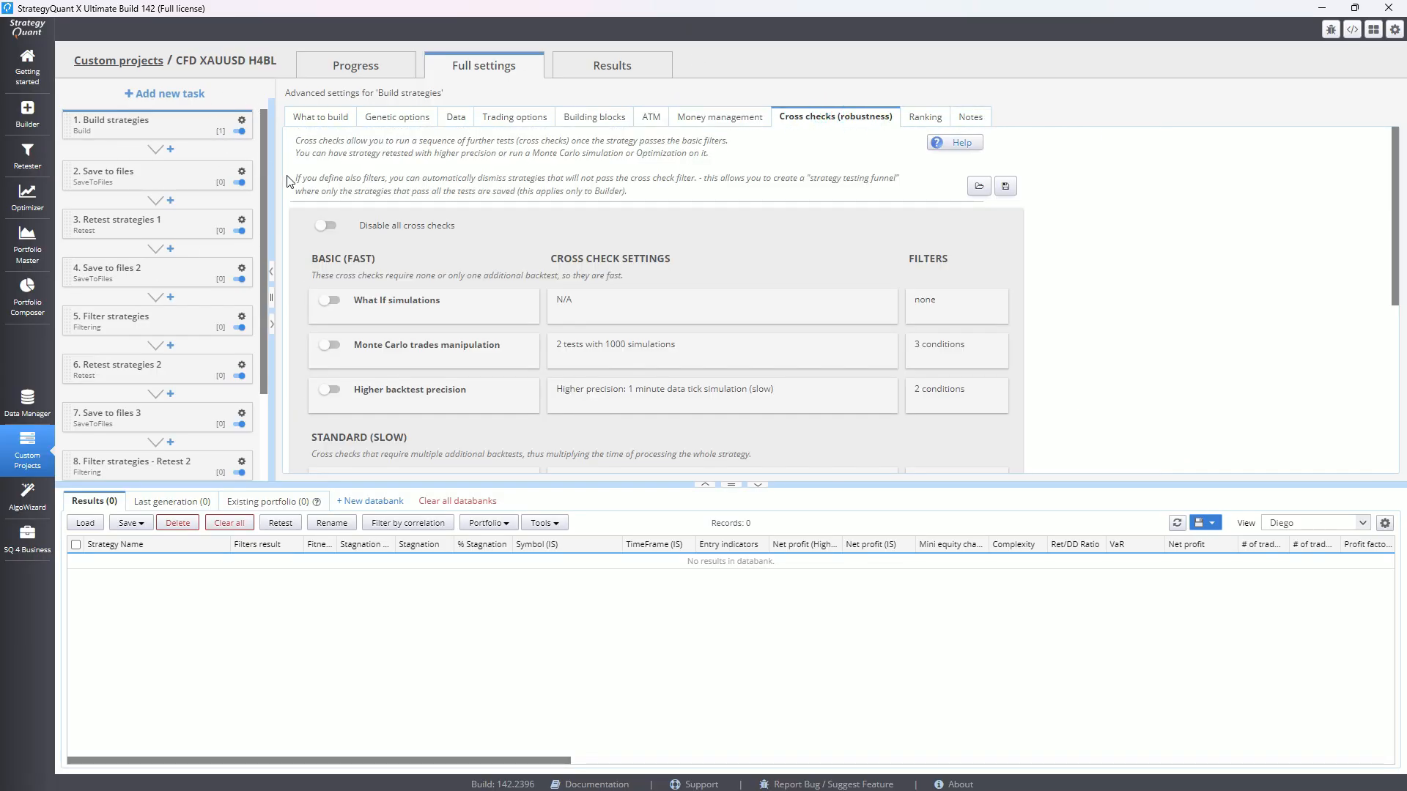
# Start the CFD XAUUSD H4BL project run, look through its task list, and stop the run.
pyautogui.click(357, 62)
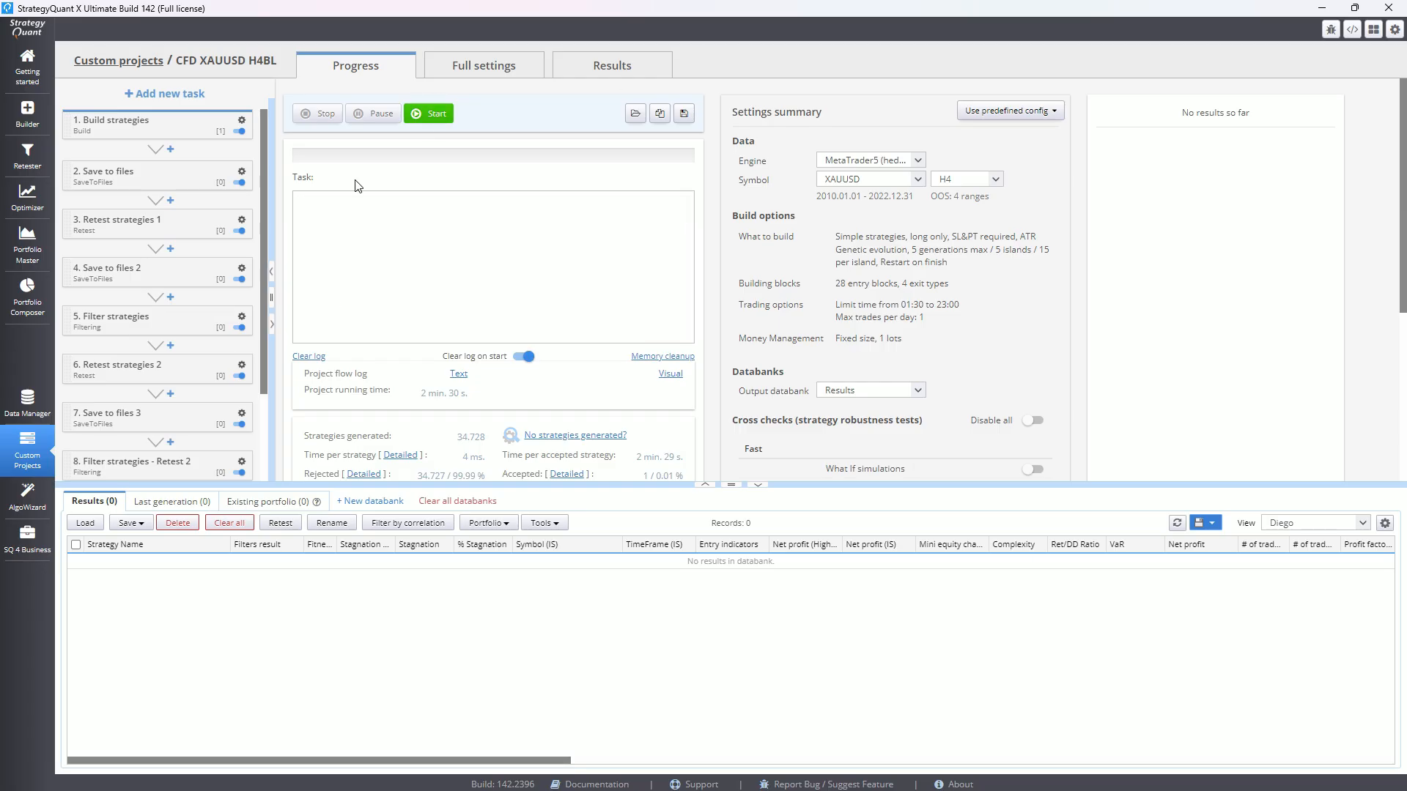
pyautogui.click(429, 113)
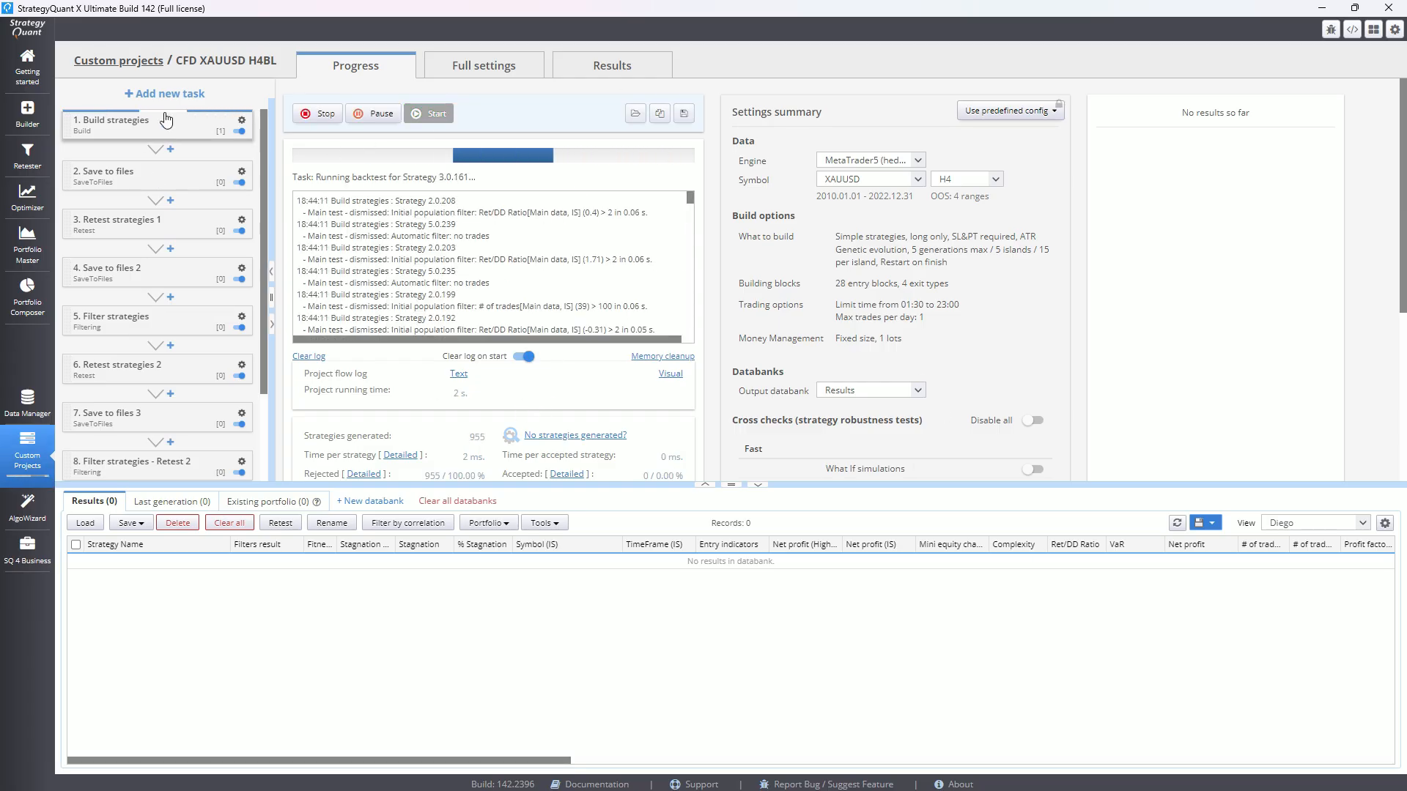
pyautogui.scroll(-3, 119, 226)
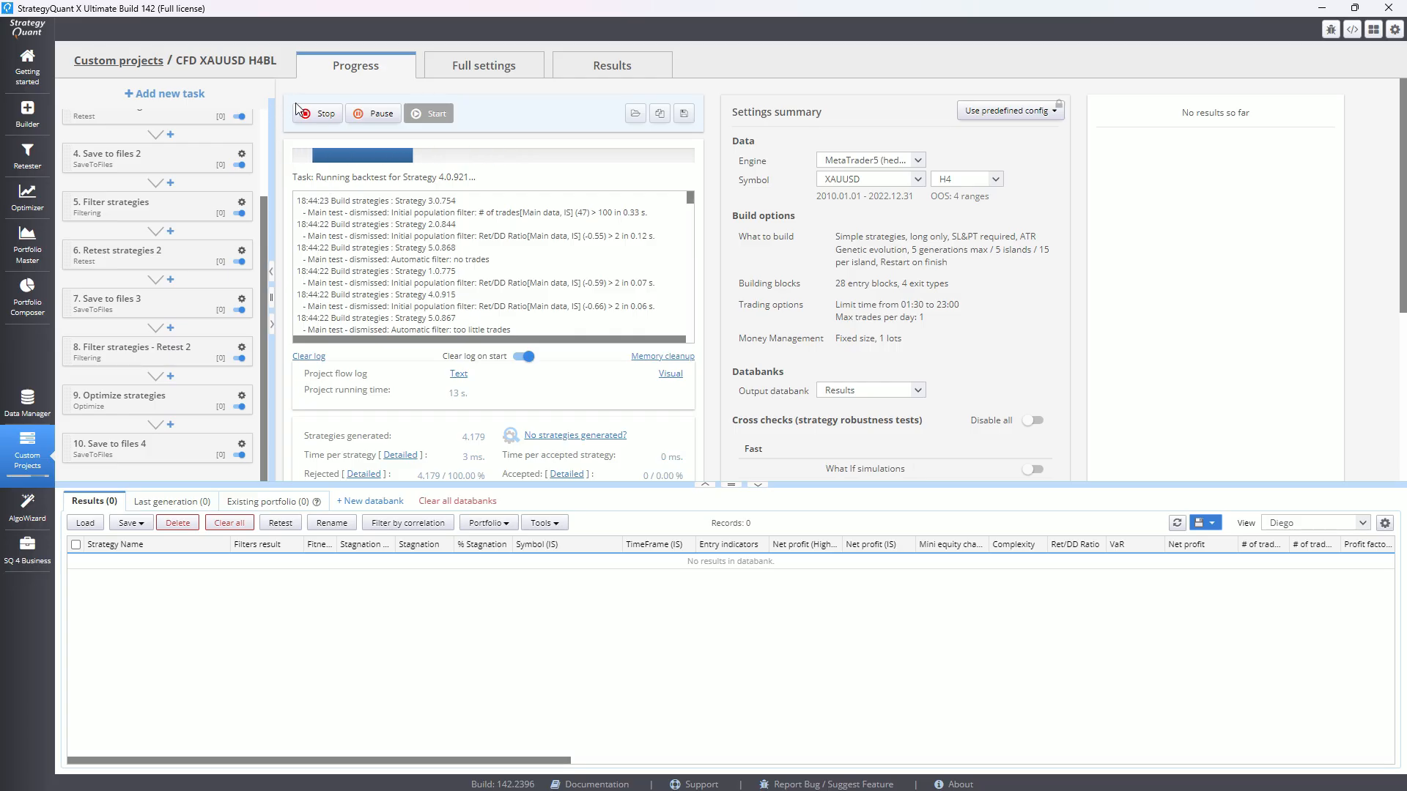
pyautogui.click(316, 117)
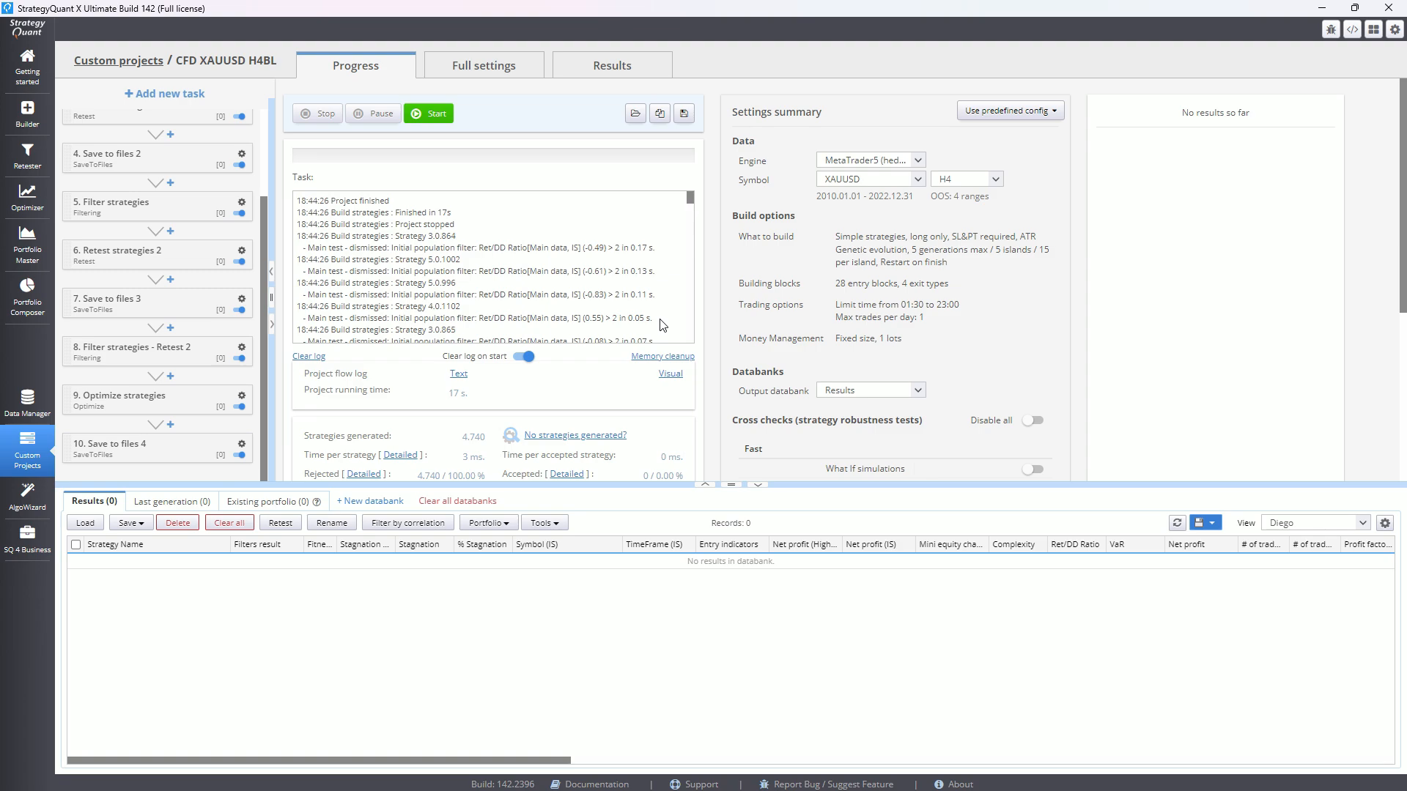
pyautogui.scroll(3, 183, 293)
# Check the Build strategies task's ranking settings, including the maximum strategies to store, stop condition and custom filters.
pyautogui.click(85, 523)
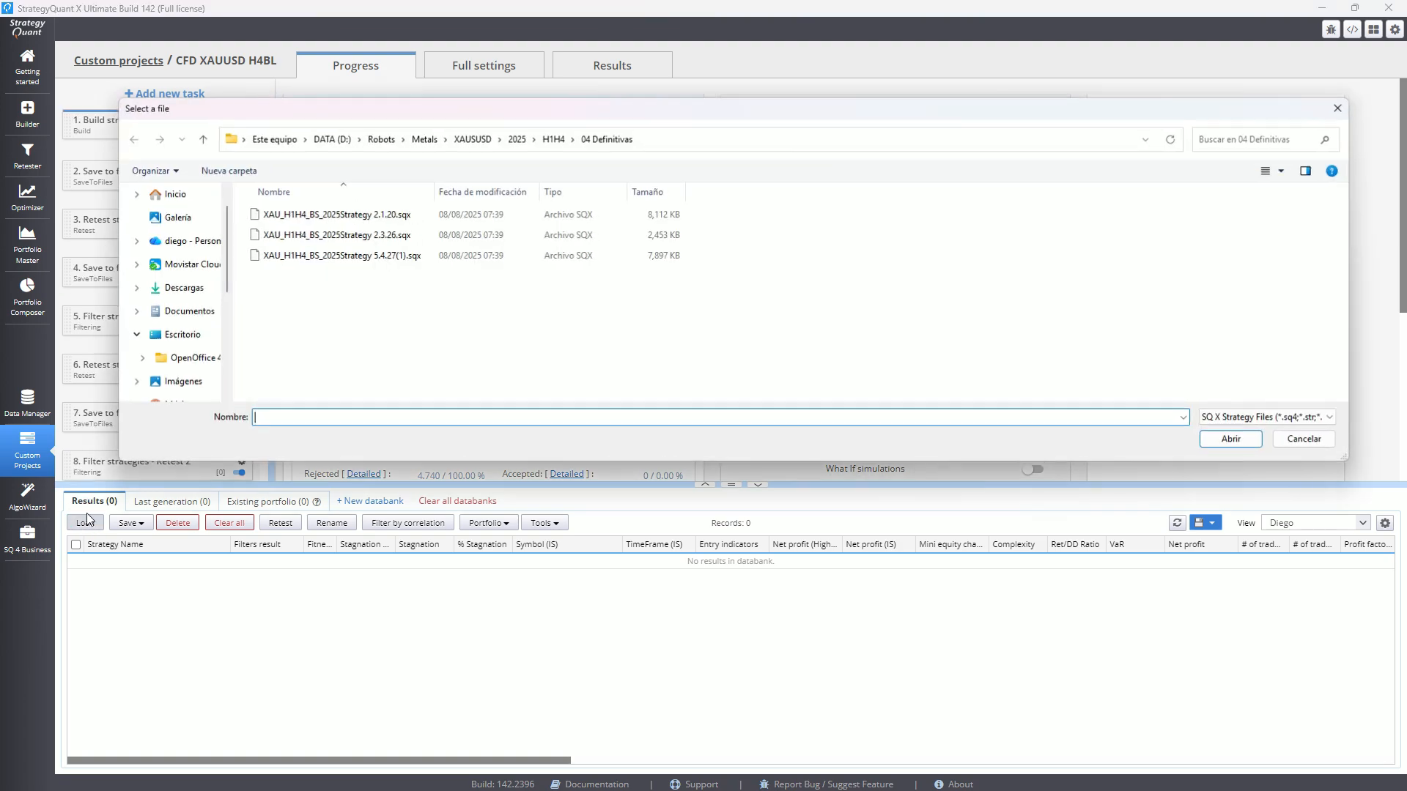
pyautogui.click(1340, 107)
pyautogui.click(479, 66)
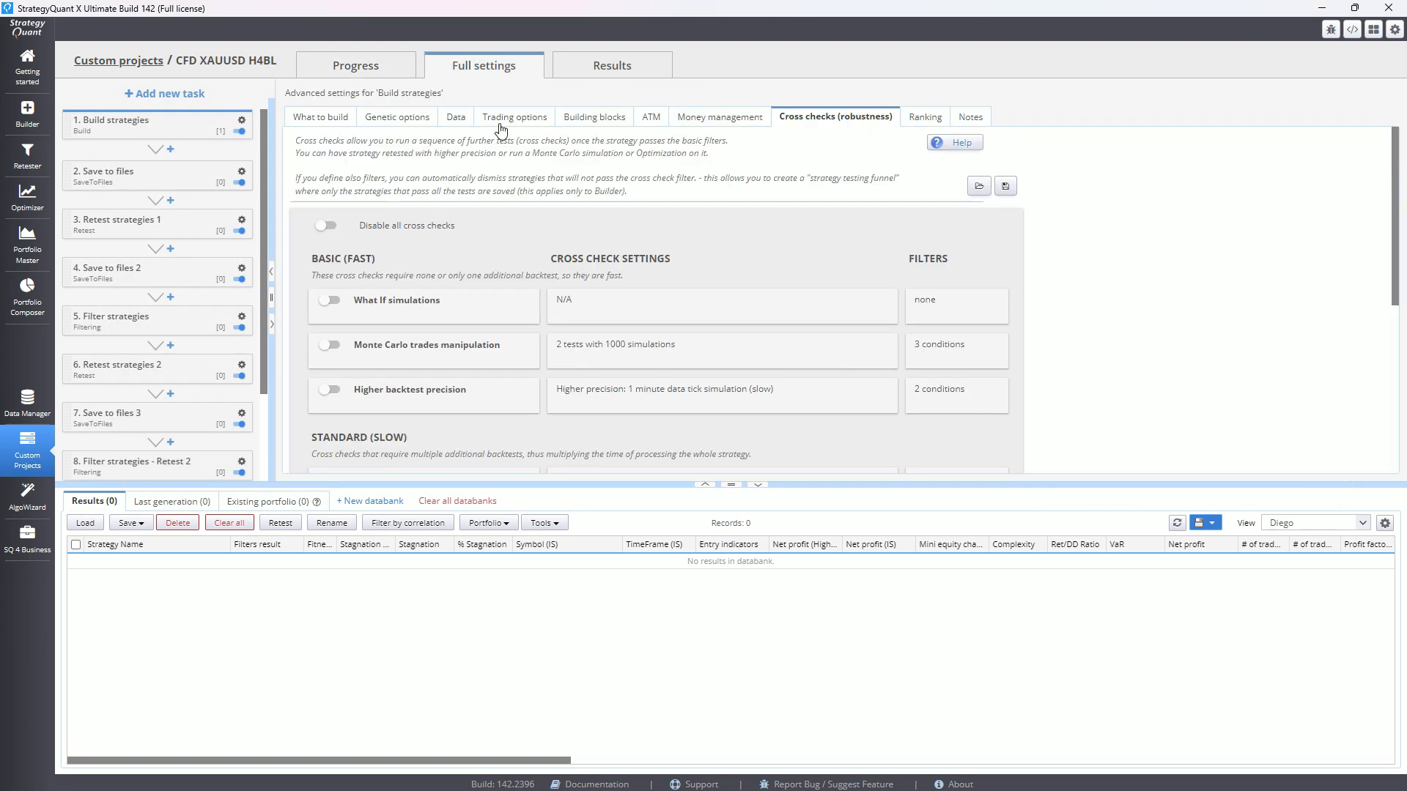
pyautogui.click(595, 117)
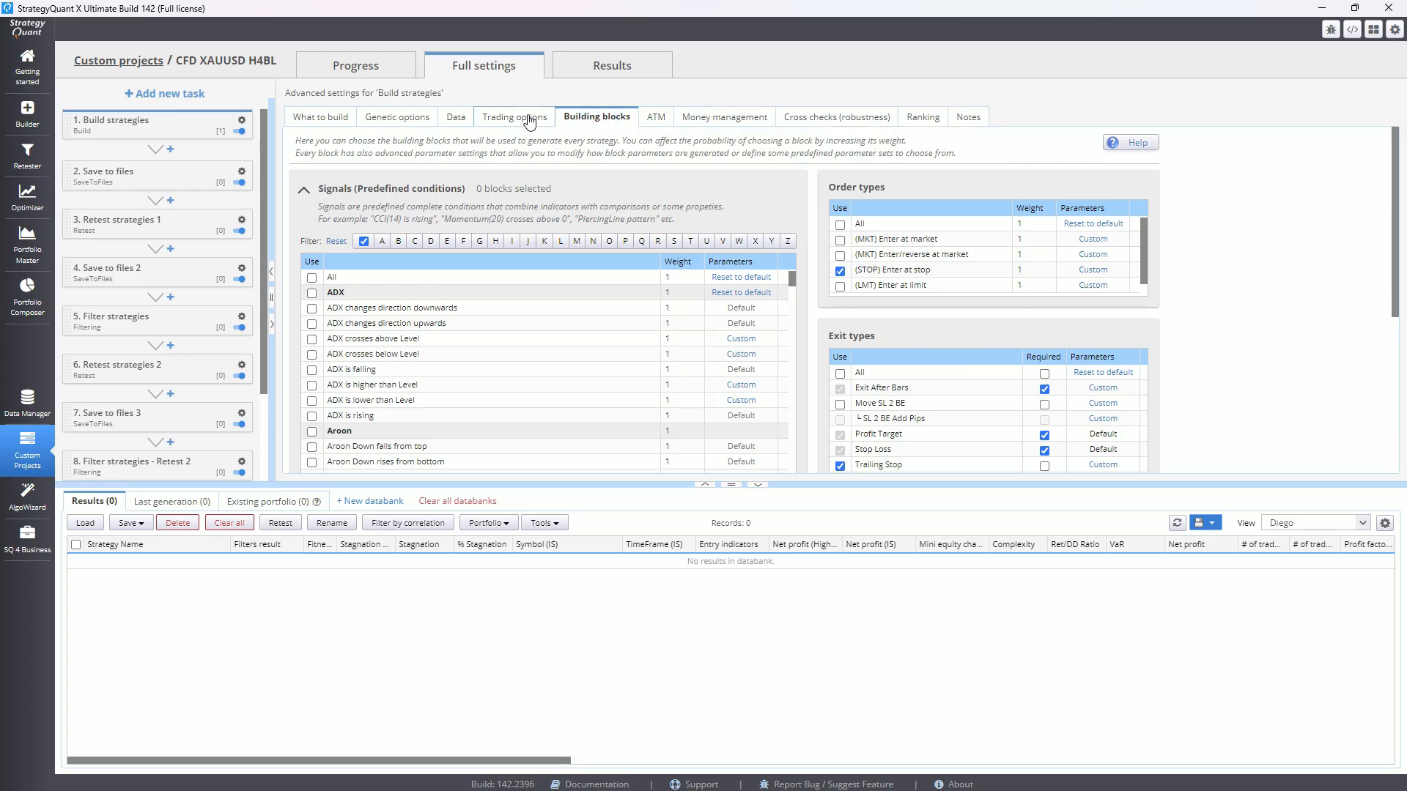
pyautogui.click(489, 120)
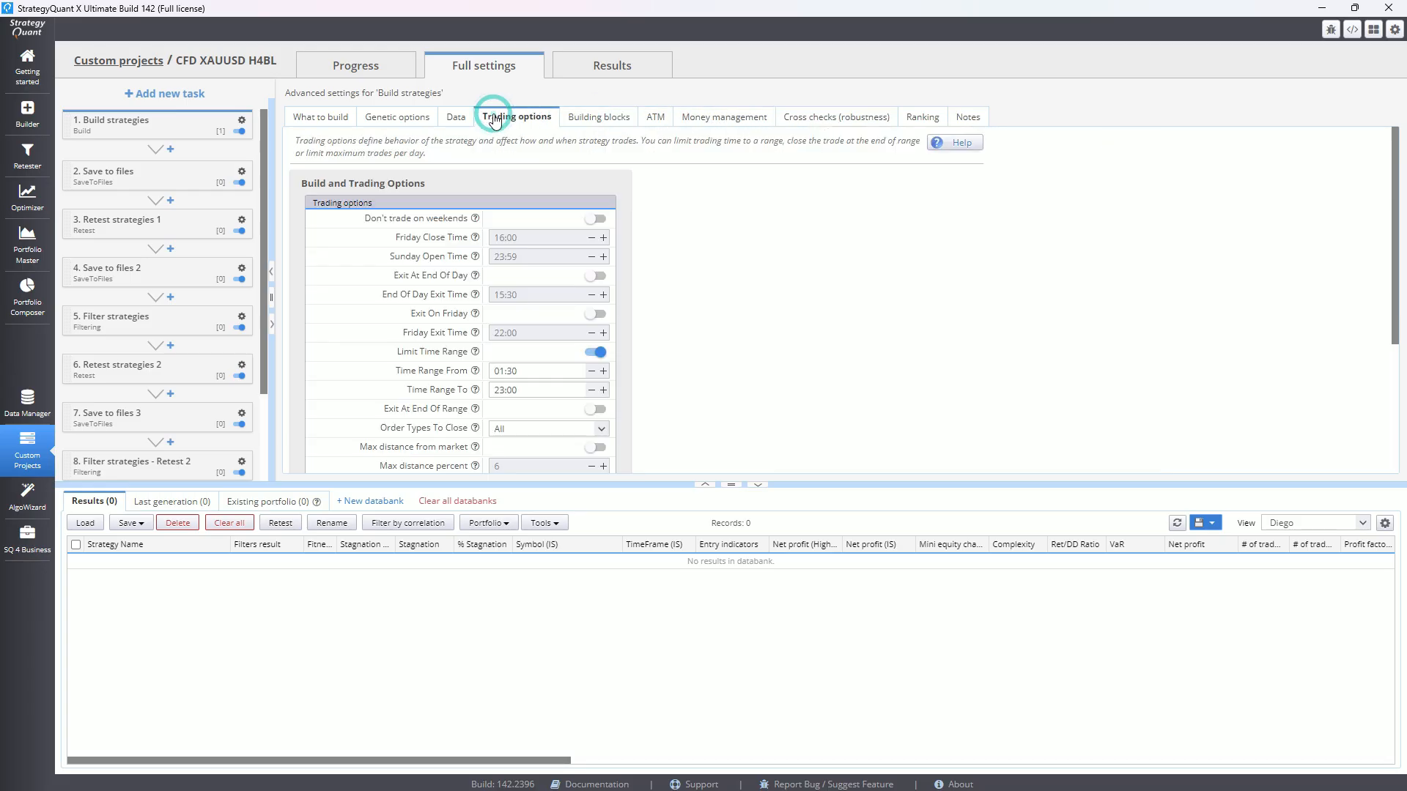
pyautogui.click(821, 117)
pyautogui.click(910, 118)
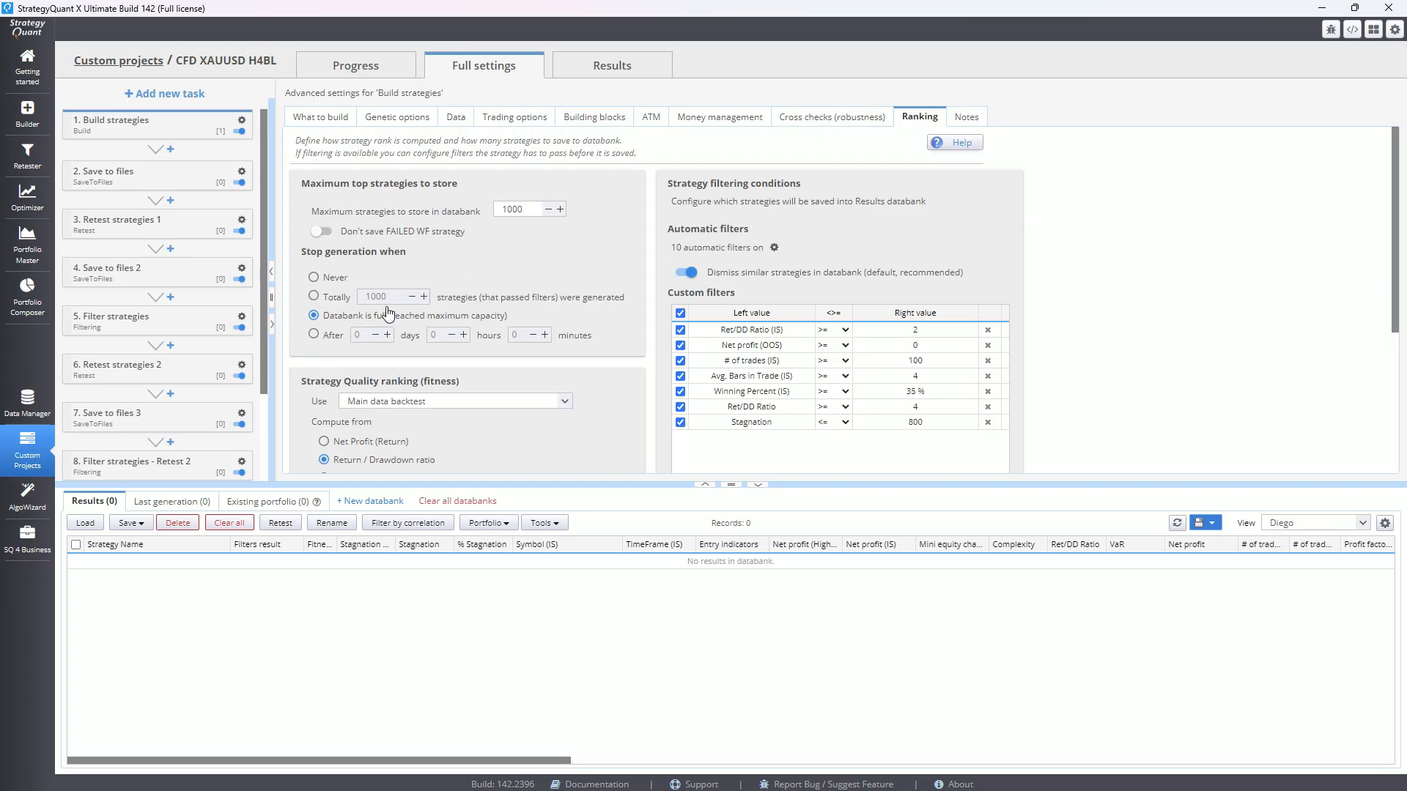
# Load all strategy files from the H1H4\00 Build folder into the Results databank and look through them.
pyautogui.click(353, 64)
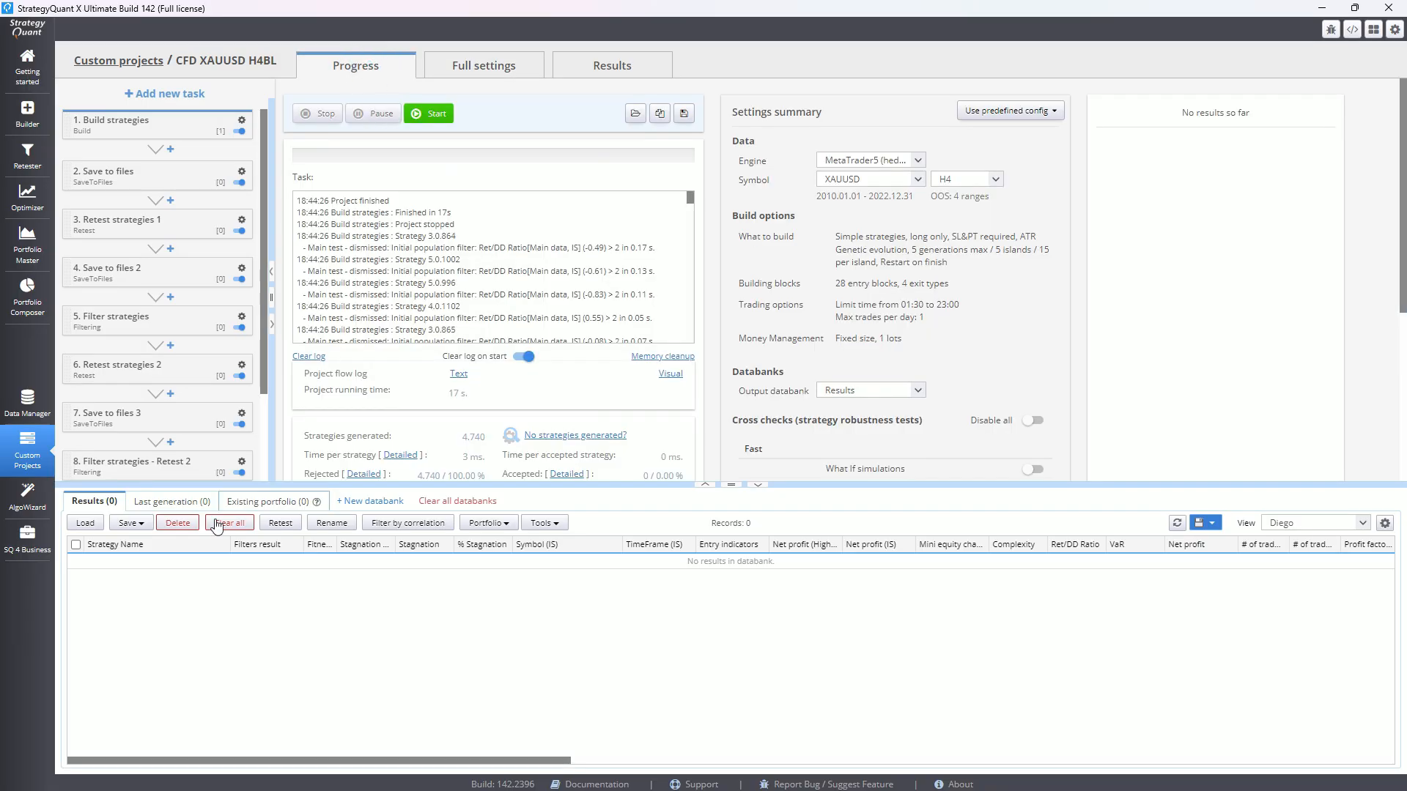
pyautogui.click(85, 522)
pyautogui.click(554, 139)
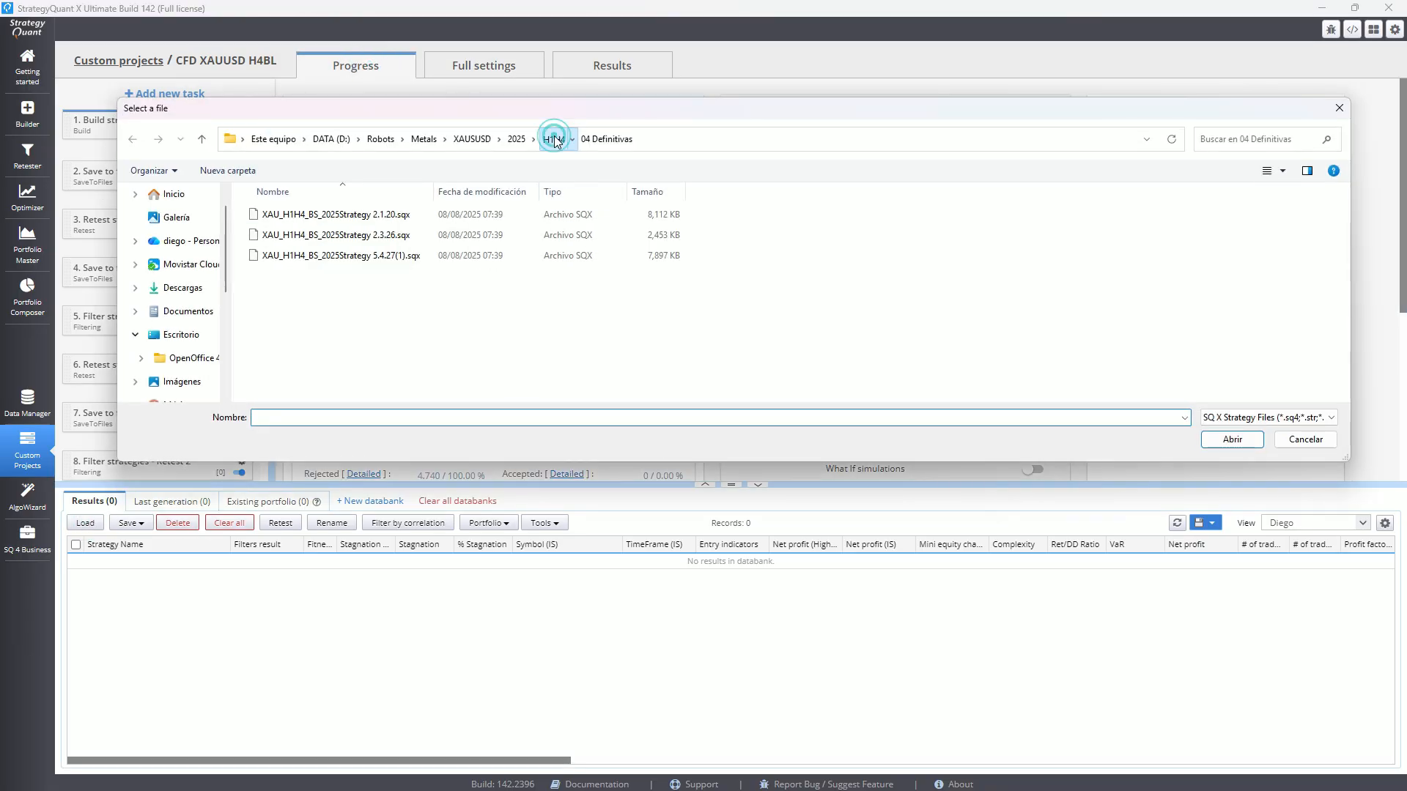
pyautogui.click(296, 218)
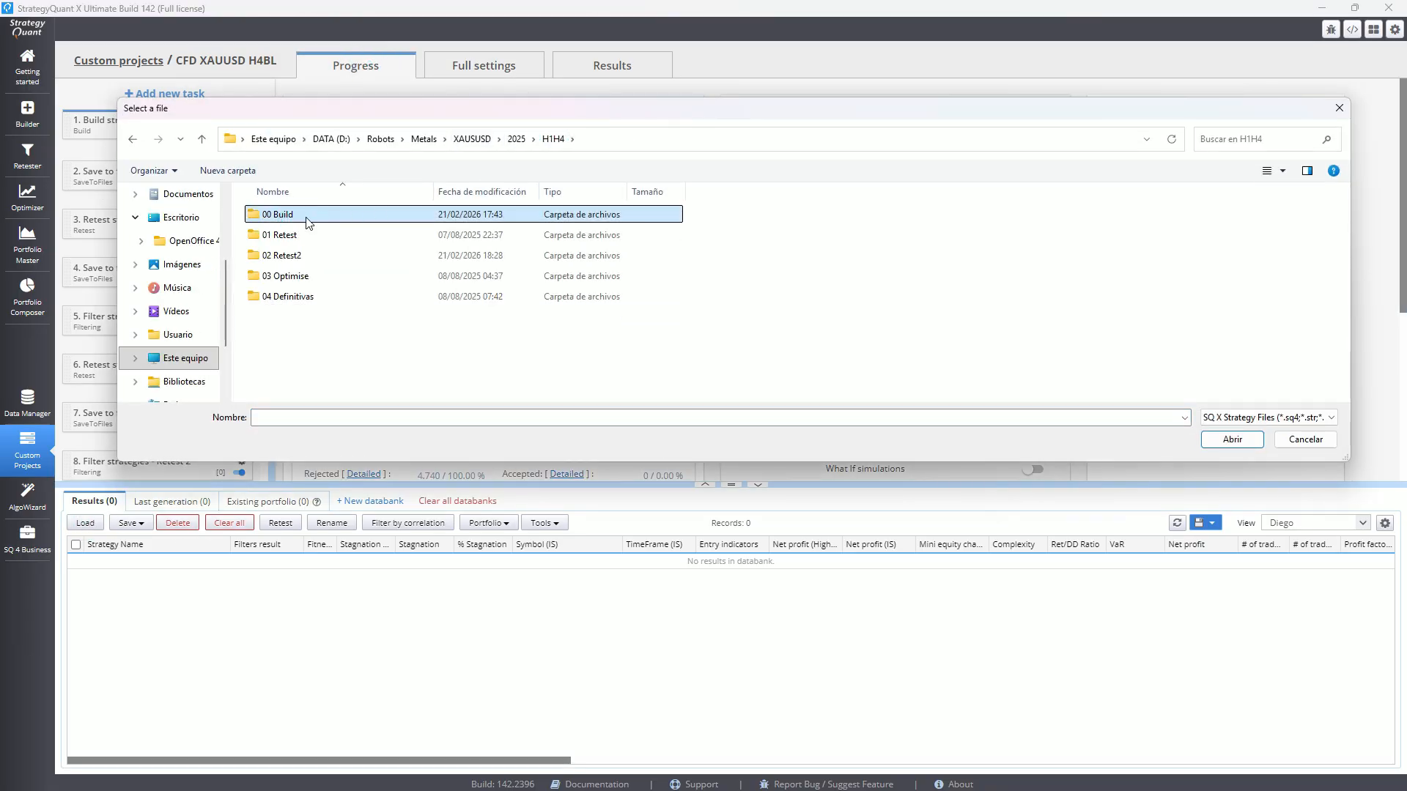
pyautogui.doubleClick(307, 218)
pyautogui.click(302, 215)
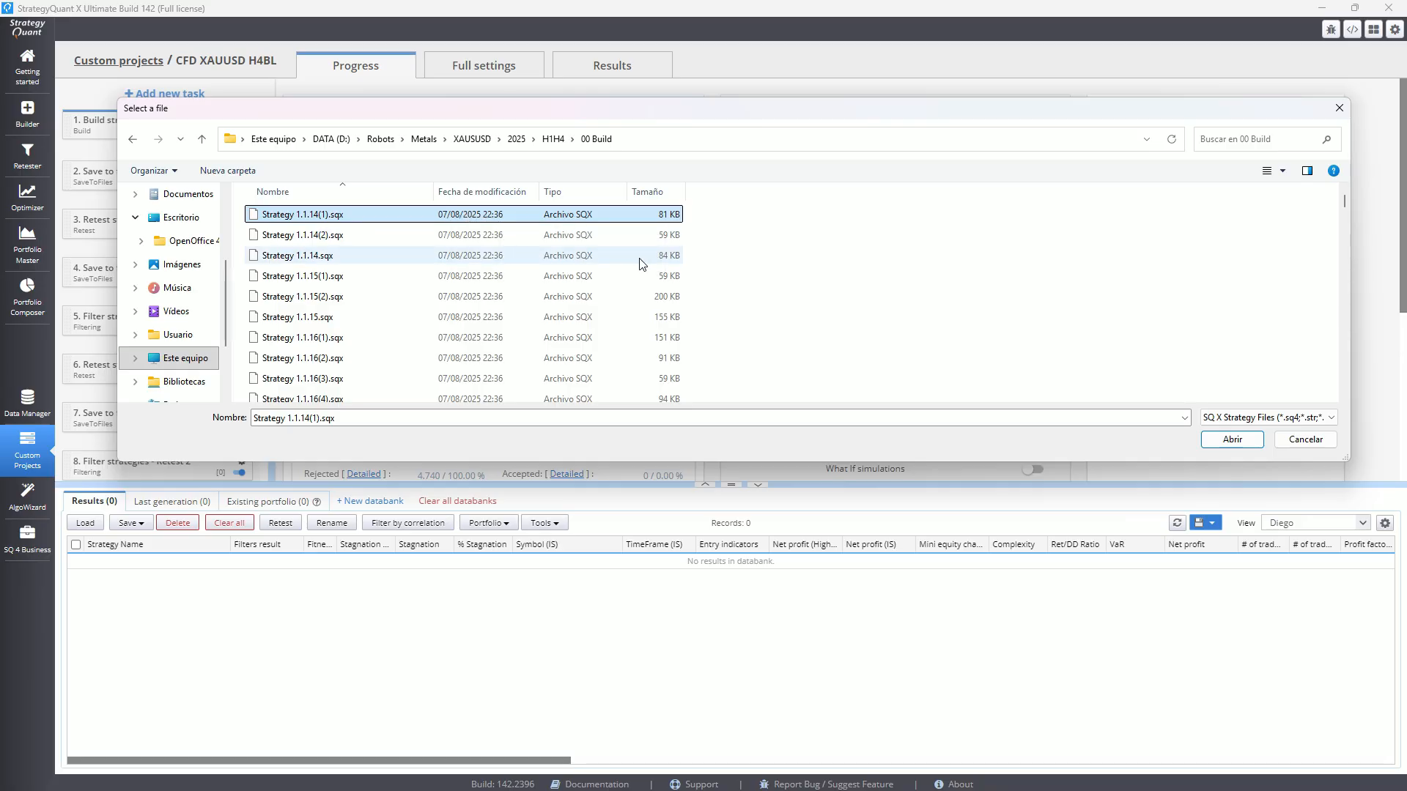
pyautogui.hotkey('ctrl', 'a')
pyautogui.press('Return')
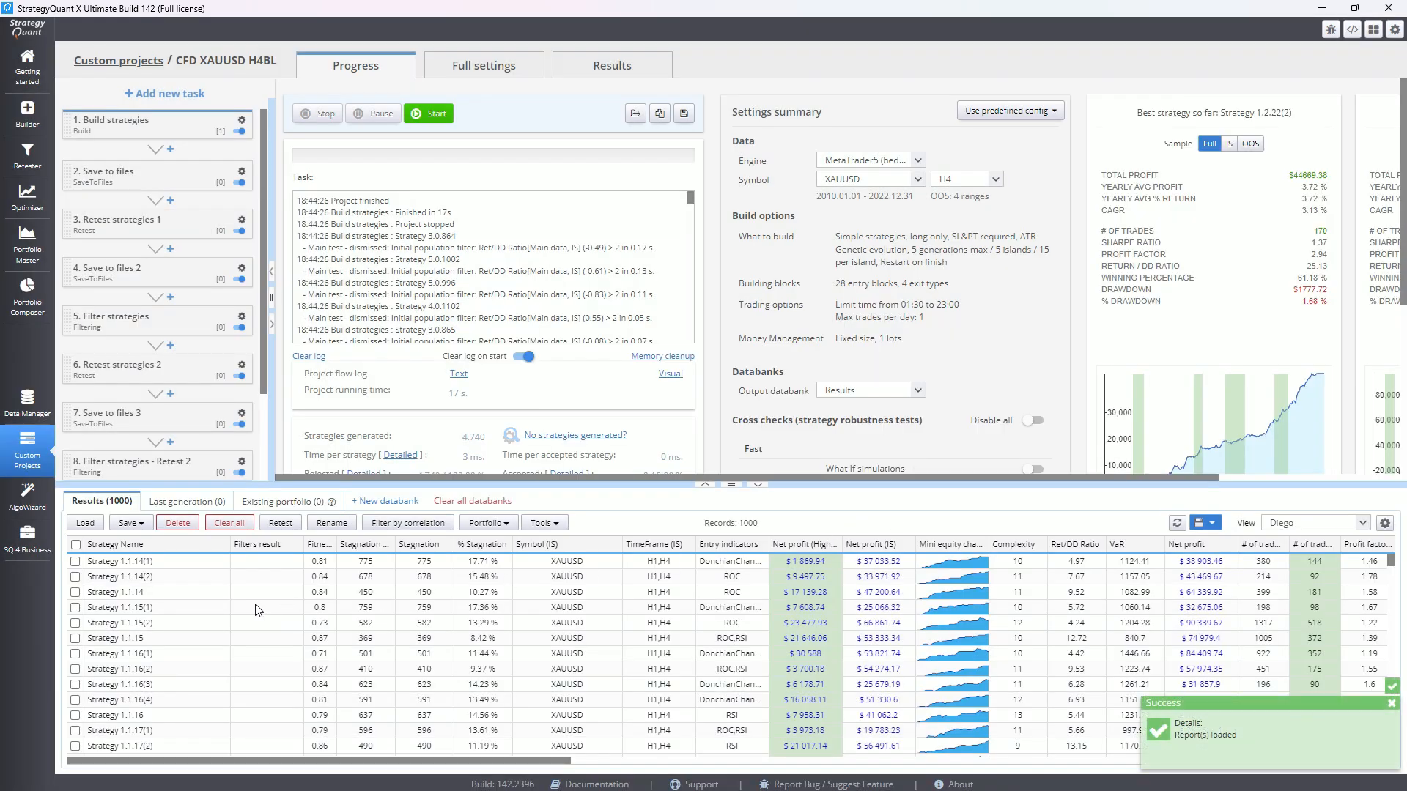
pyautogui.scroll(-10, 349, 584)
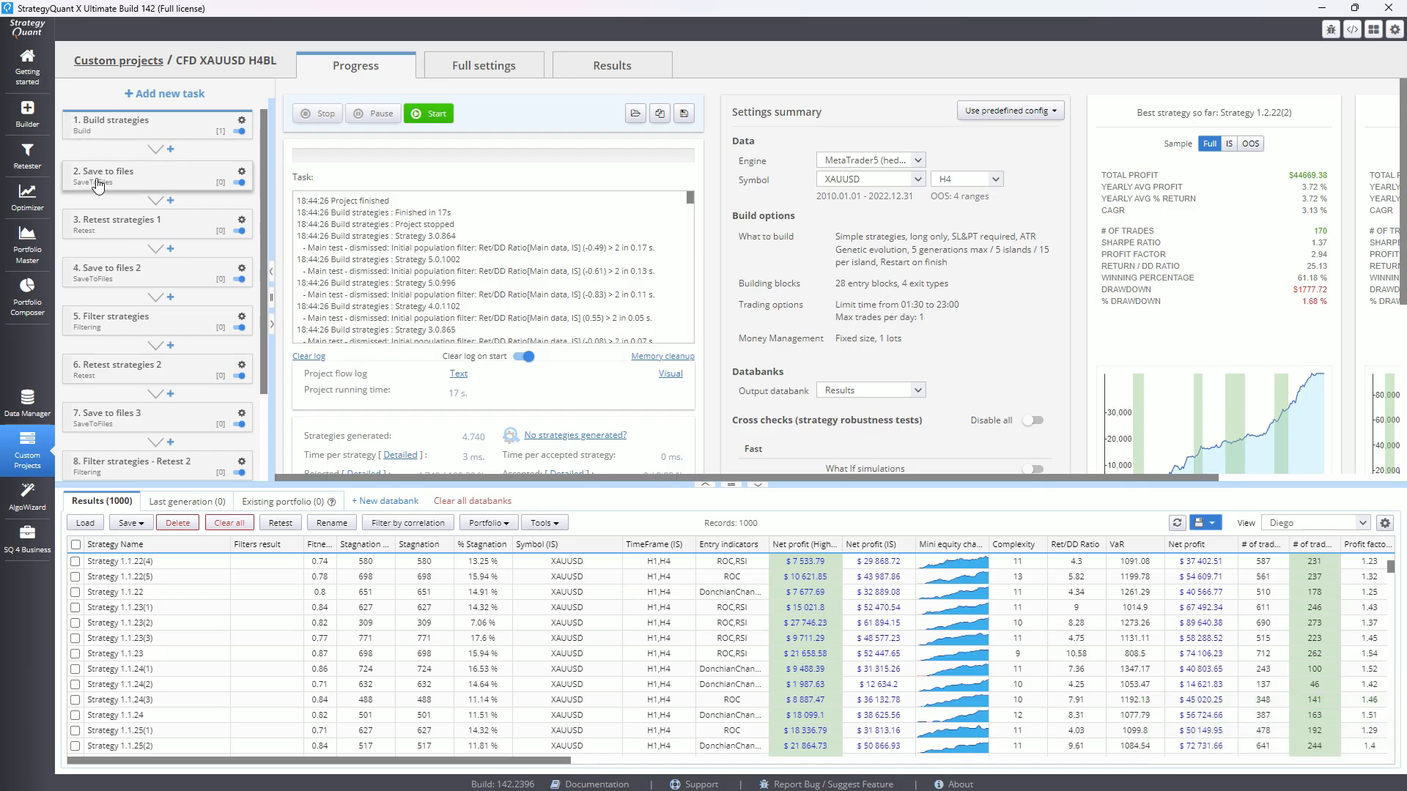
# Examine the robustness cross checks configured for the Retest strategies 1 task.
pyautogui.click(116, 223)
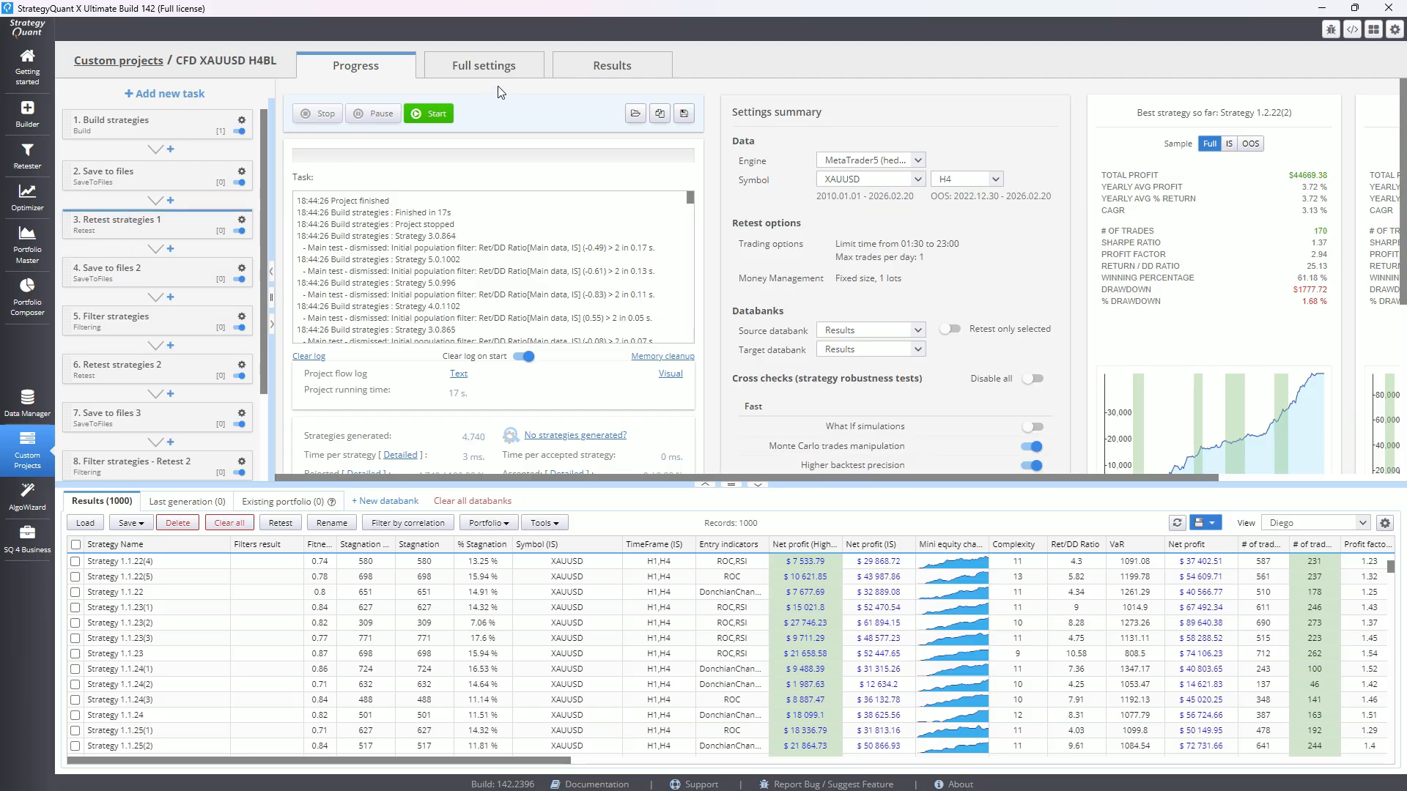
pyautogui.click(493, 66)
pyautogui.click(670, 116)
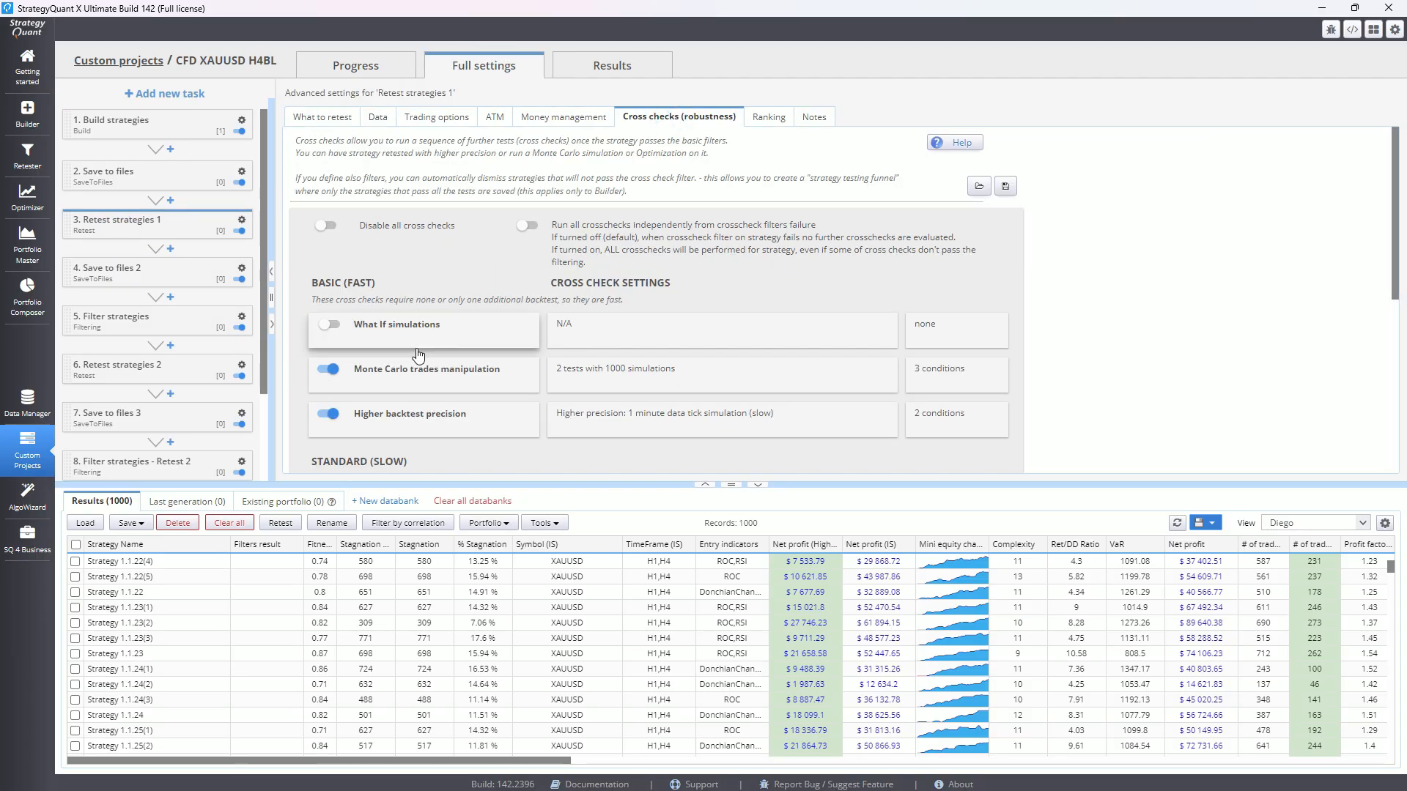
pyautogui.scroll(-3, 391, 348)
pyautogui.scroll(3, 437, 305)
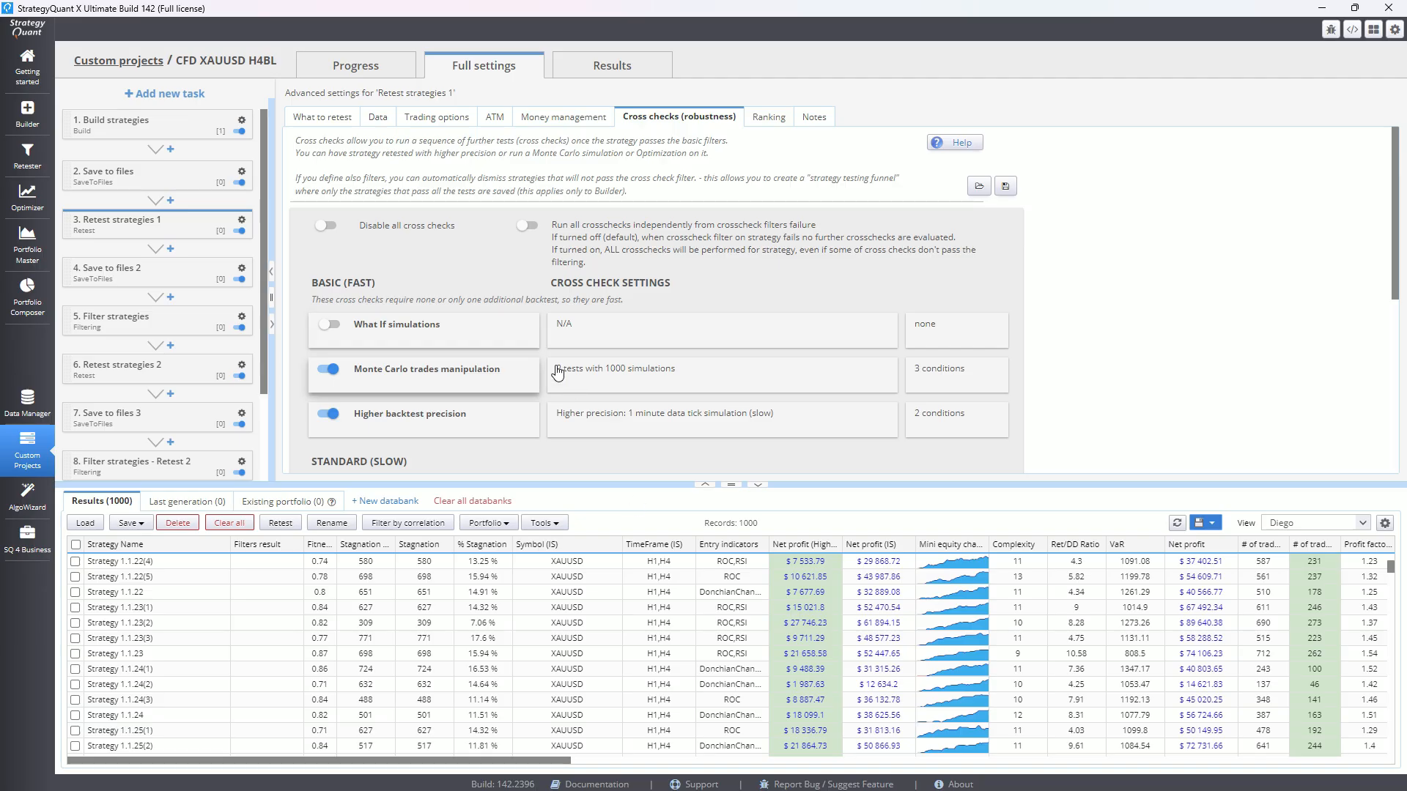
# Clear all strategies from the Results databank and confirm the removal.
pyautogui.click(229, 522)
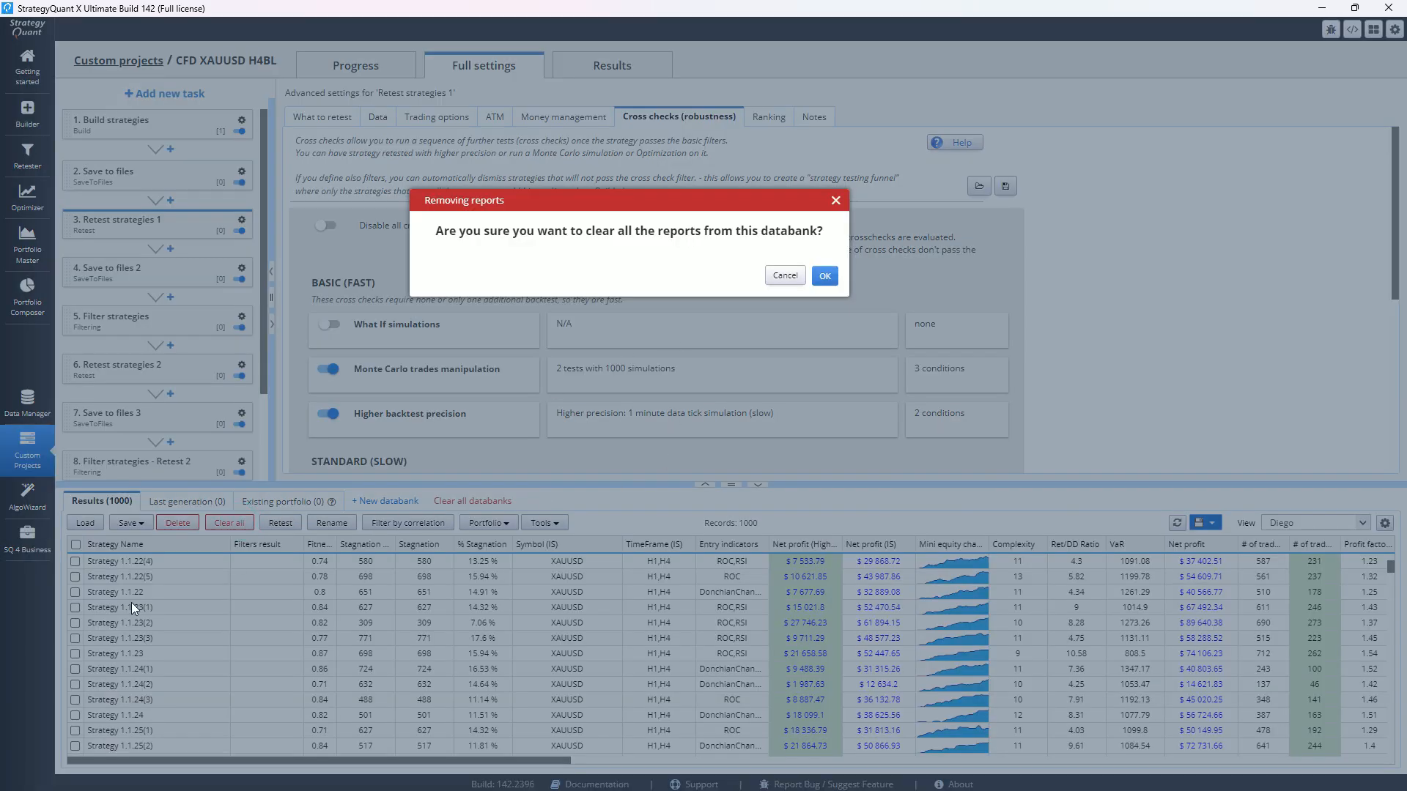
pyautogui.click(824, 275)
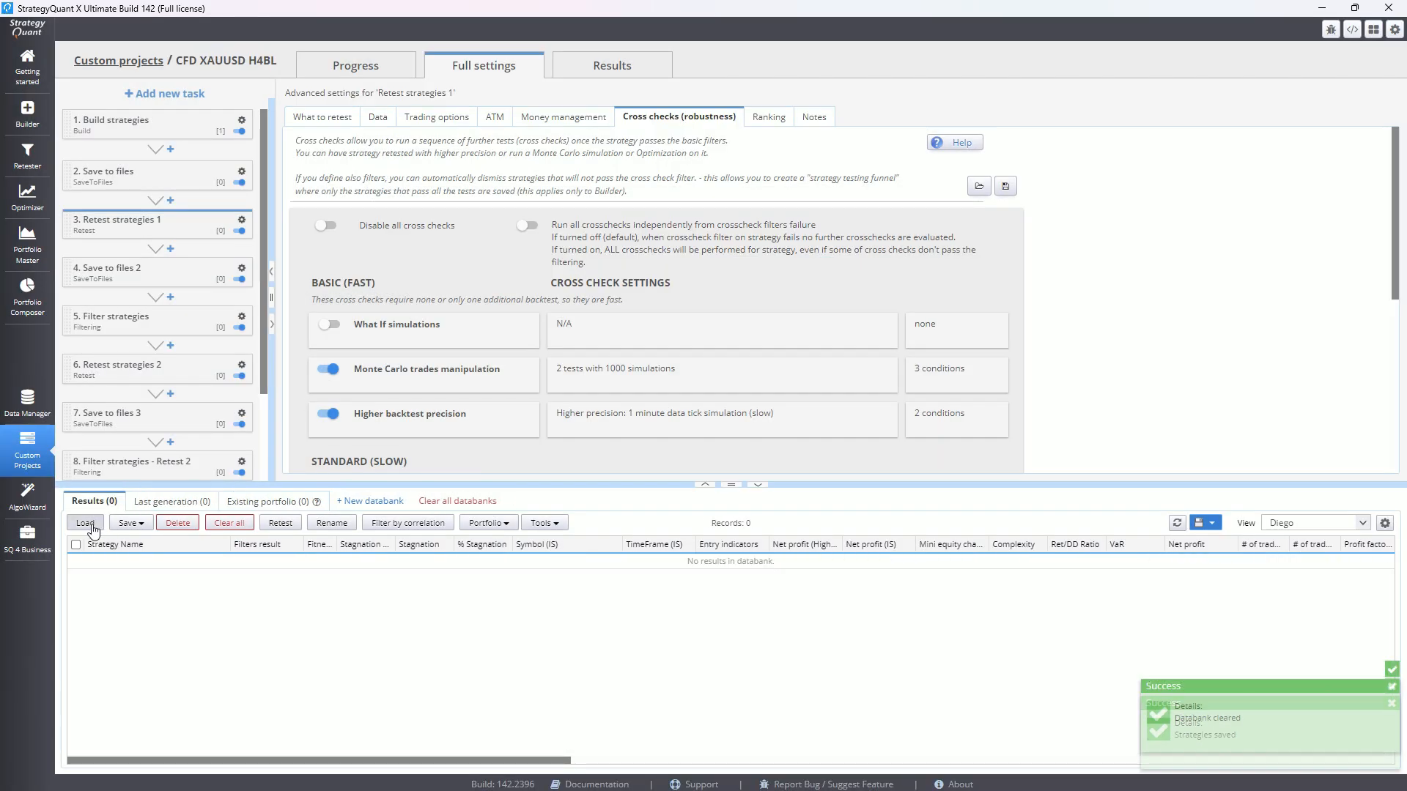
pyautogui.click(86, 524)
pyautogui.click(1339, 108)
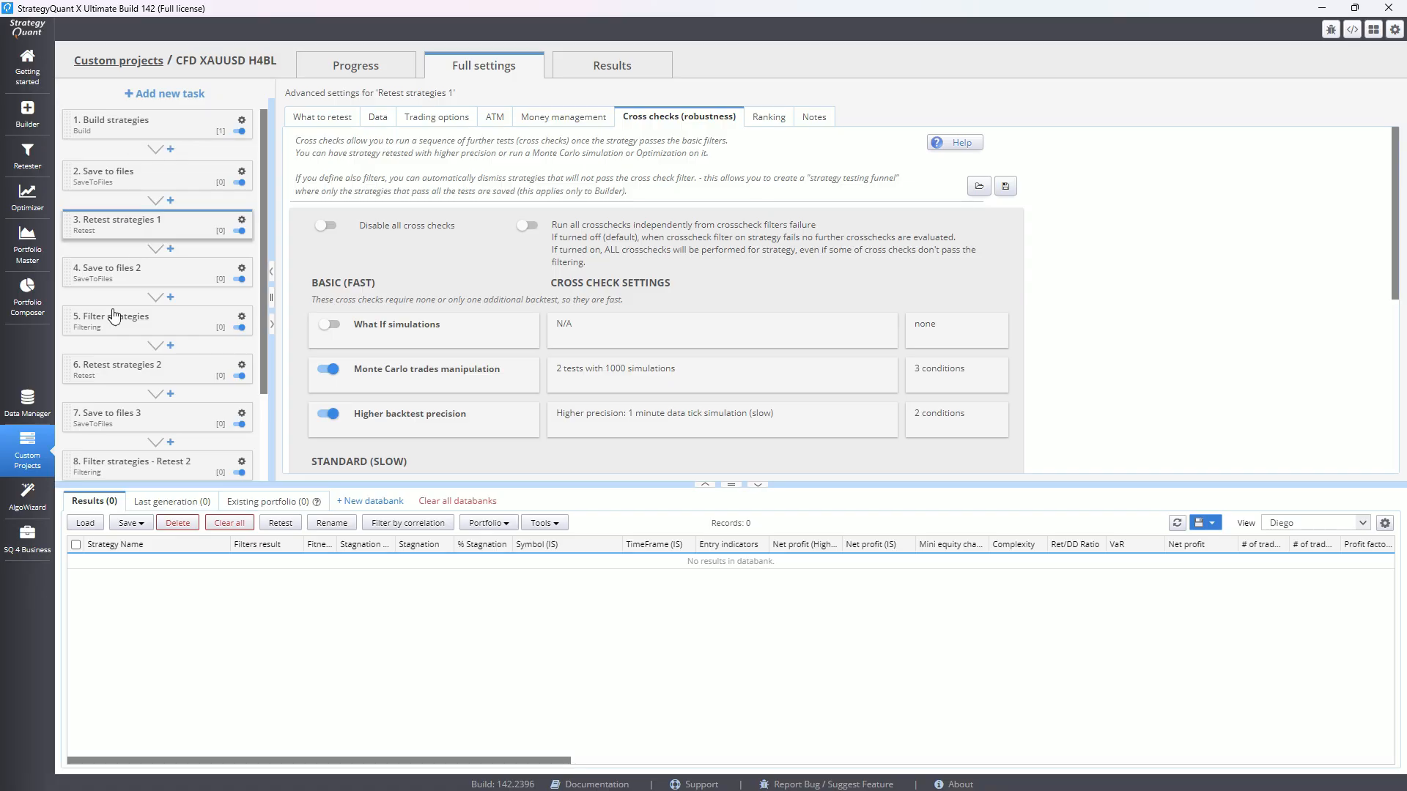
# Load all strategy files from the H1H4\01 Retest folder into the Results databank.
pyautogui.click(87, 525)
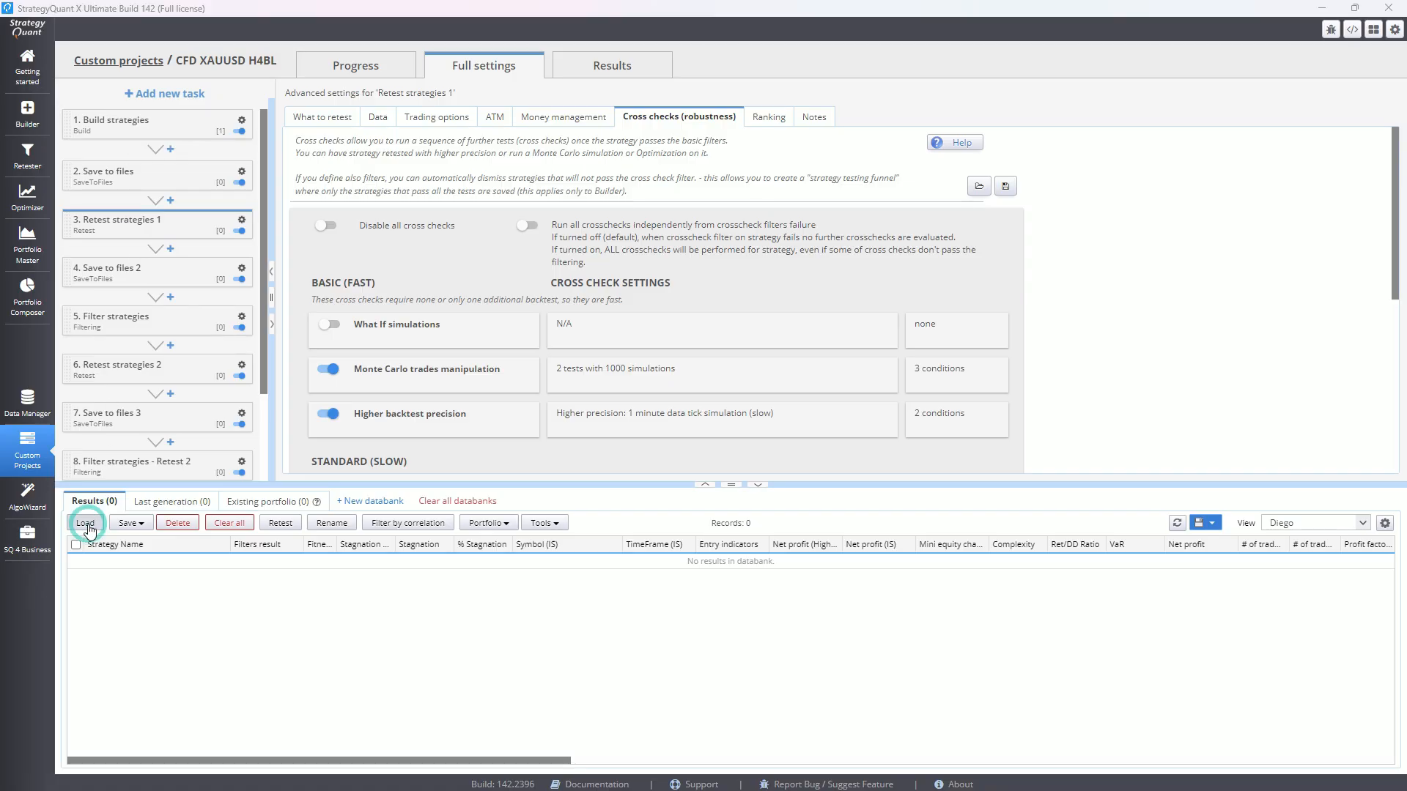
pyautogui.click(358, 217)
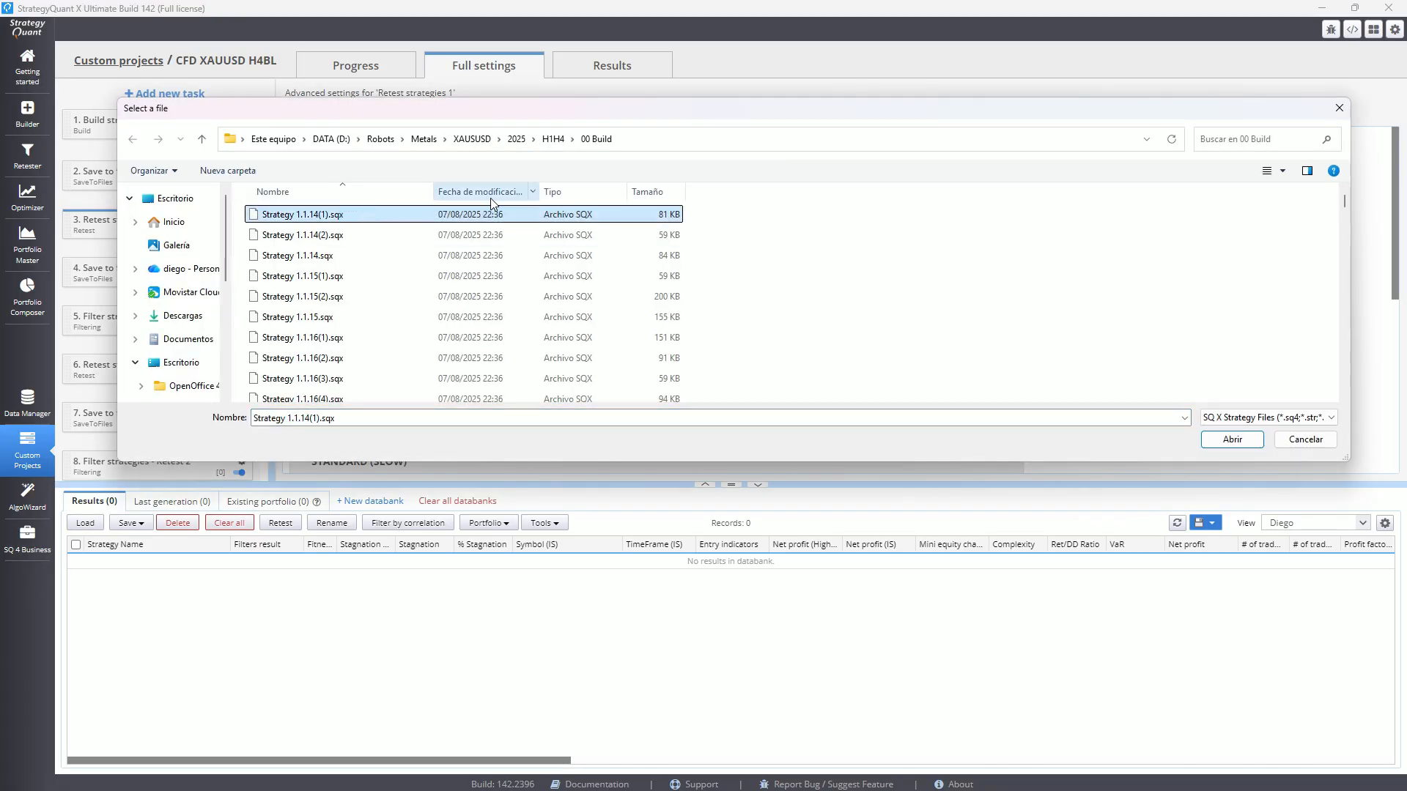
pyautogui.hotkey('alt', 'Up')
pyautogui.doubleClick(330, 236)
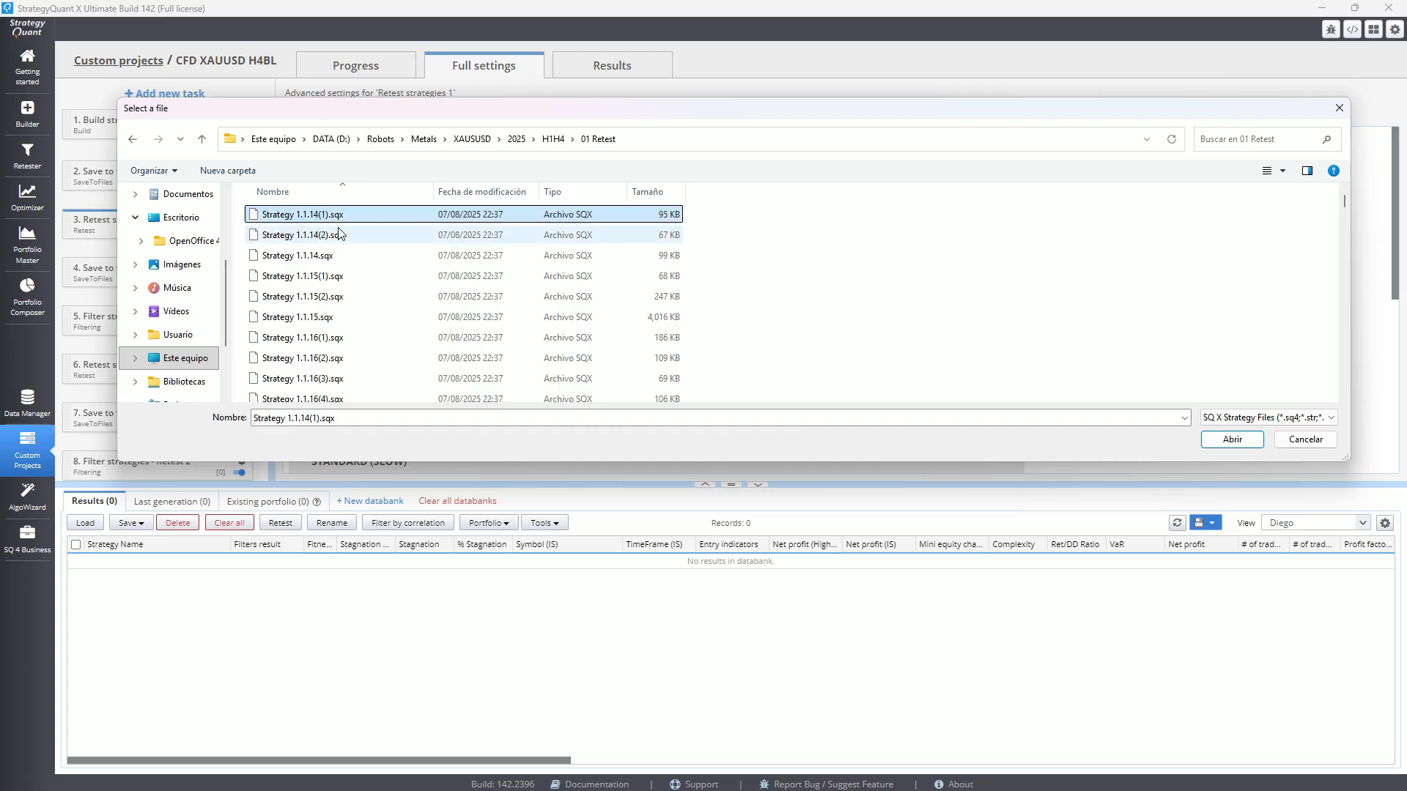
pyautogui.hotkey('ctrl', 'a')
pyautogui.press('Return')
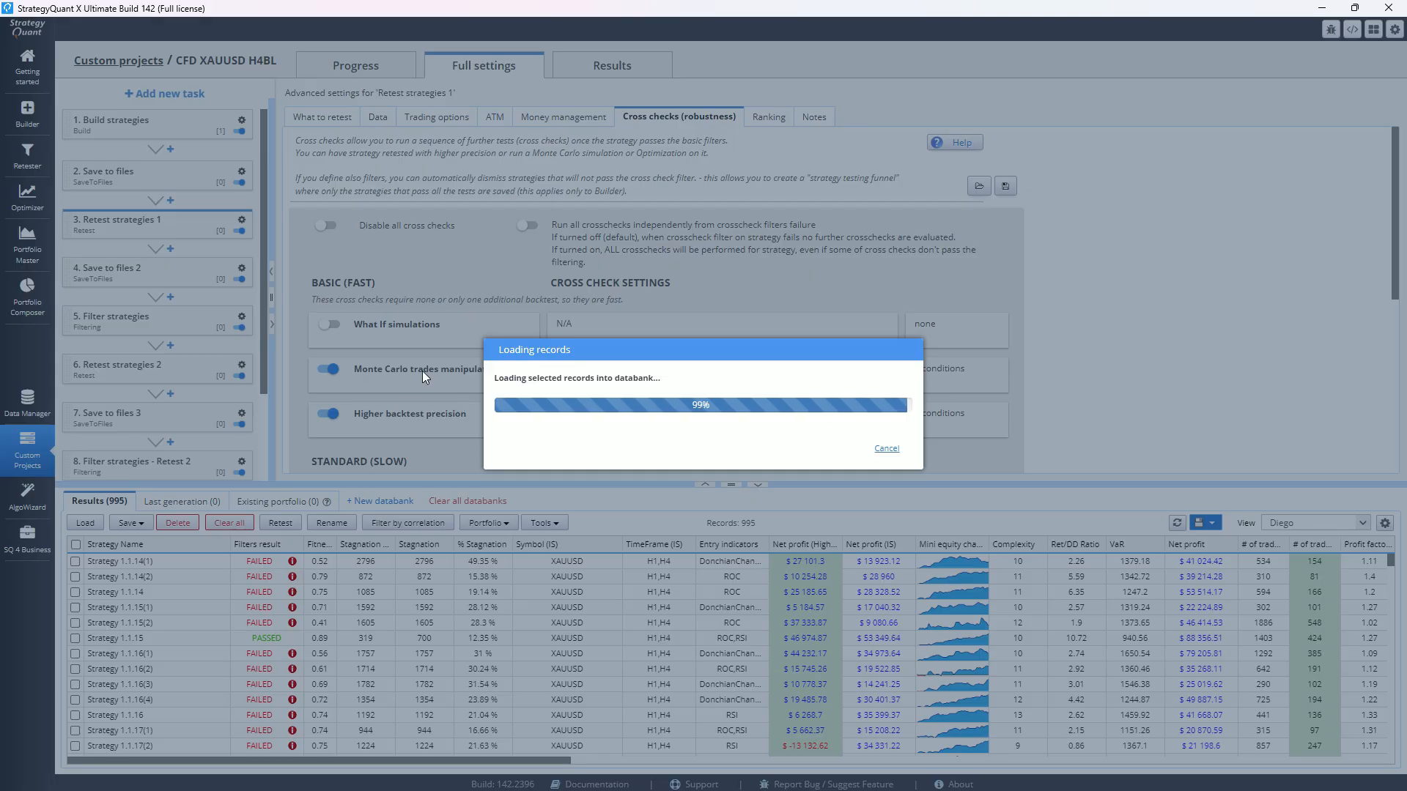
pyautogui.scroll(-3, 403, 407)
pyautogui.scroll(2, 421, 415)
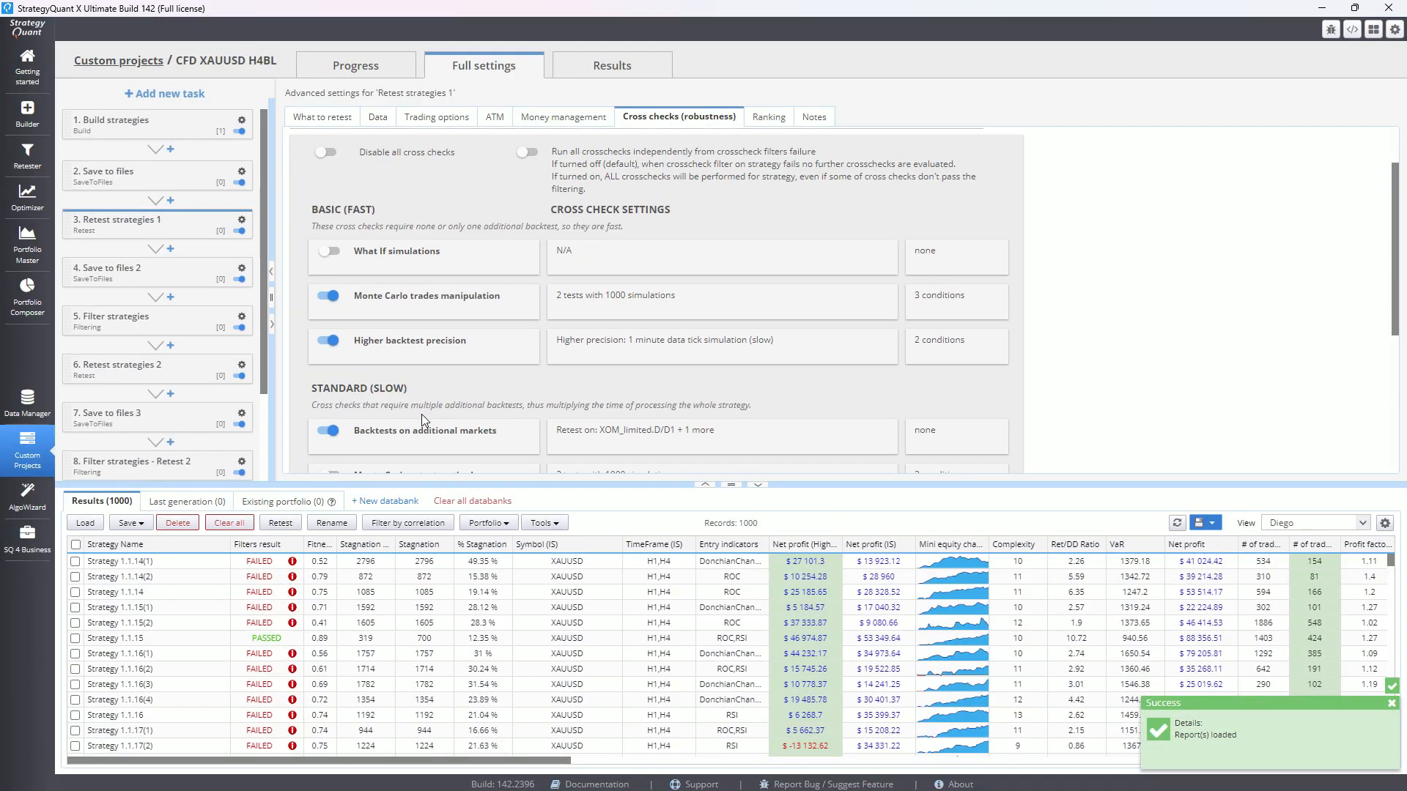
# Select all failed strategies in the Results databank and delete them, confirming the removal.
pyautogui.click(546, 523)
pyautogui.moveTo(566, 561)
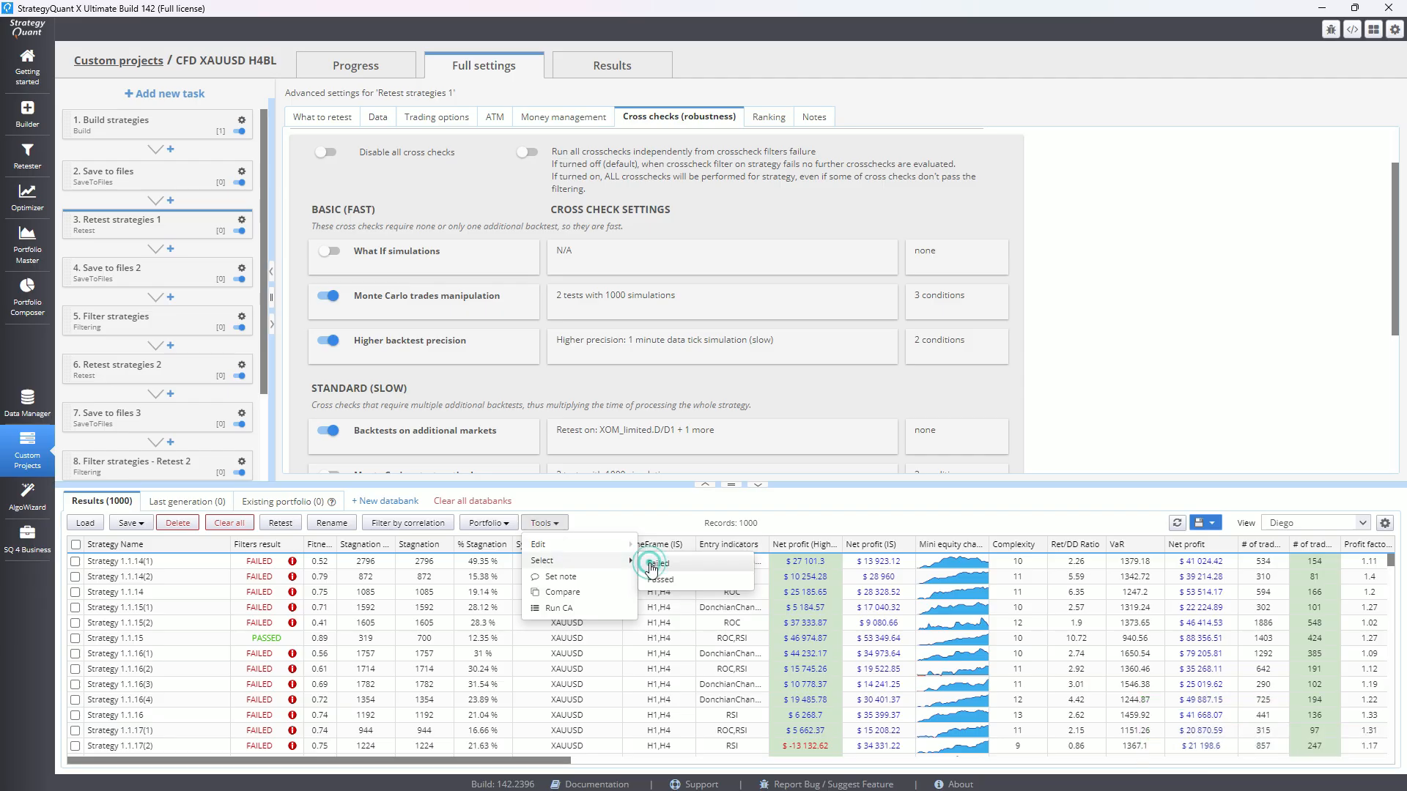
pyautogui.click(653, 566)
pyautogui.click(178, 523)
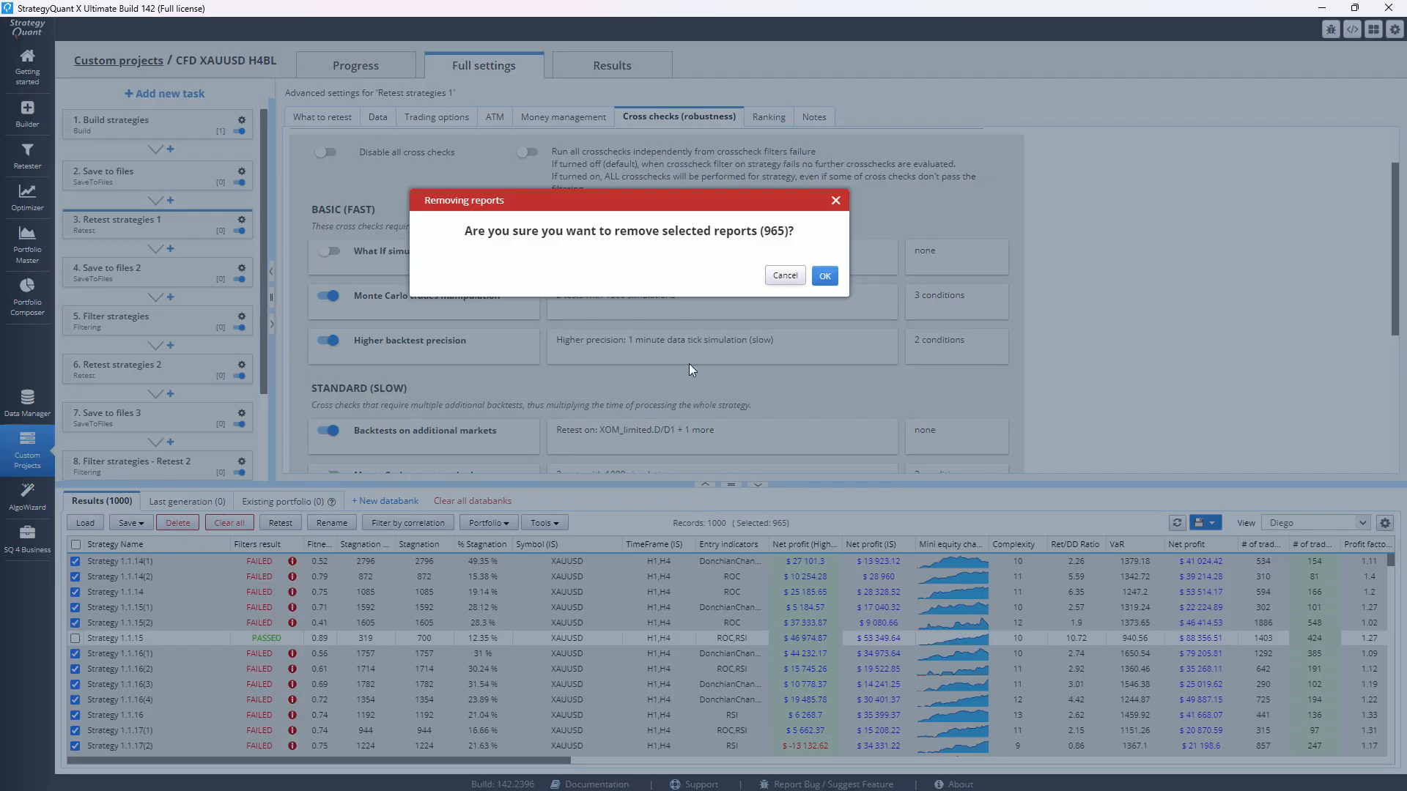
pyautogui.click(816, 279)
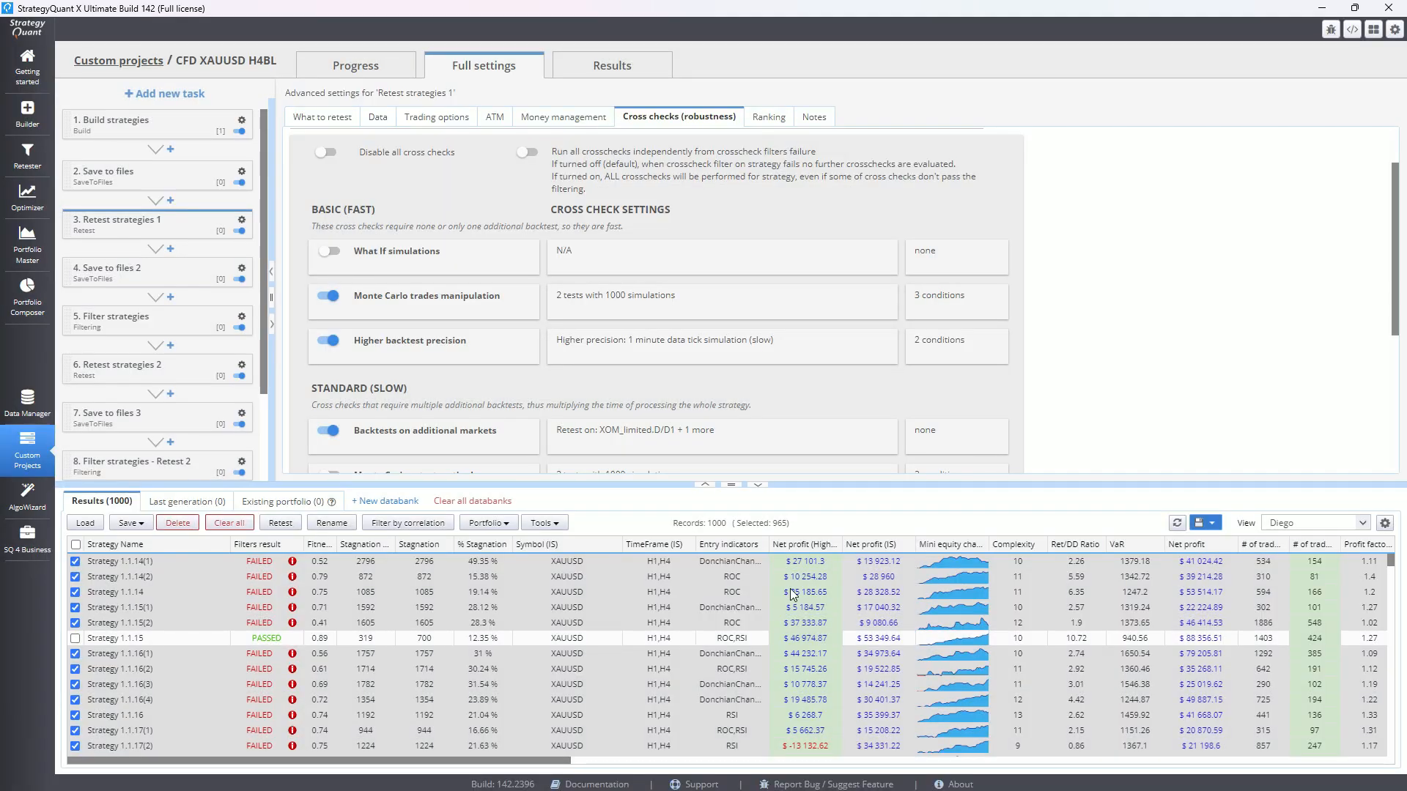
# Look through the remaining passed strategies, then clear them all from the Results databank.
pyautogui.scroll(-7, 542, 619)
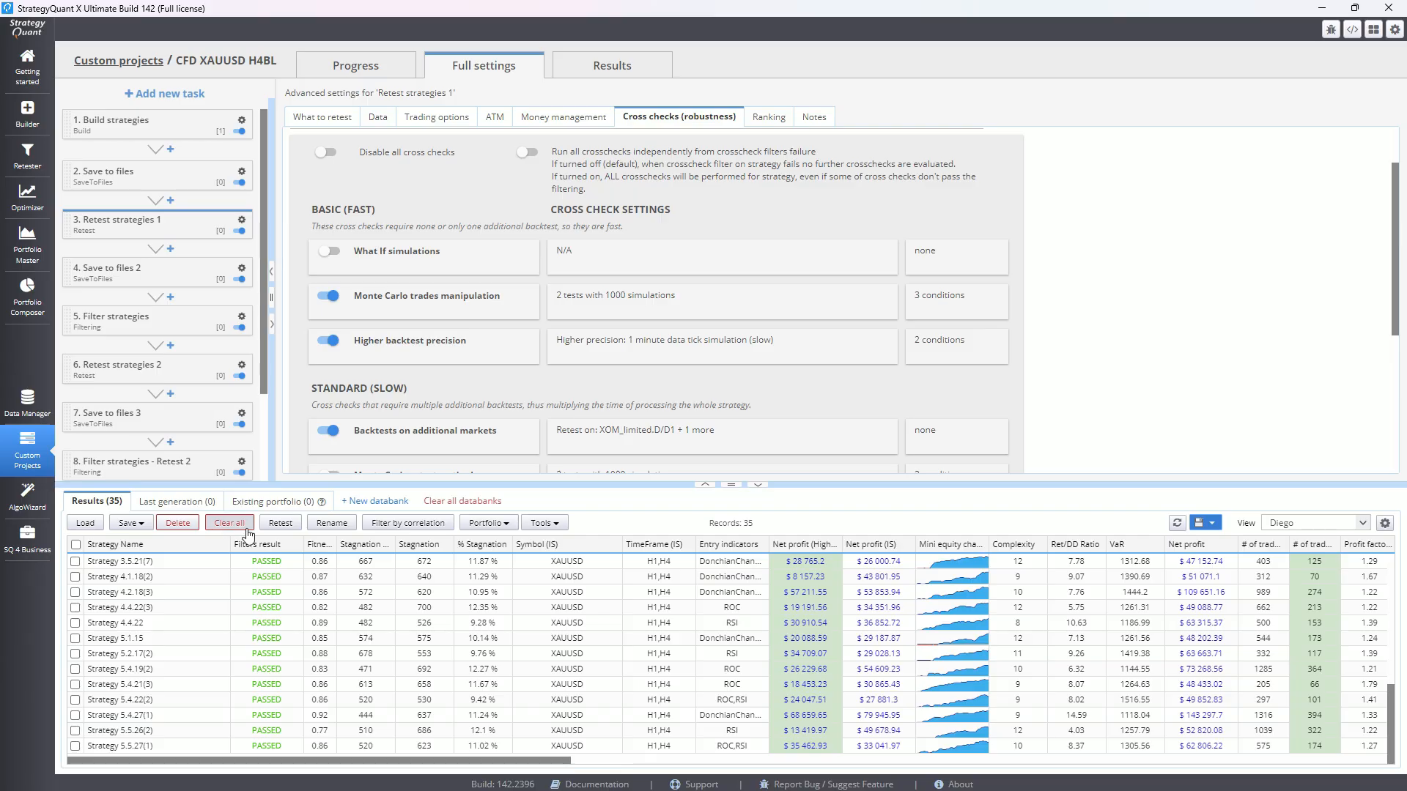
pyautogui.scroll(1, 401, 592)
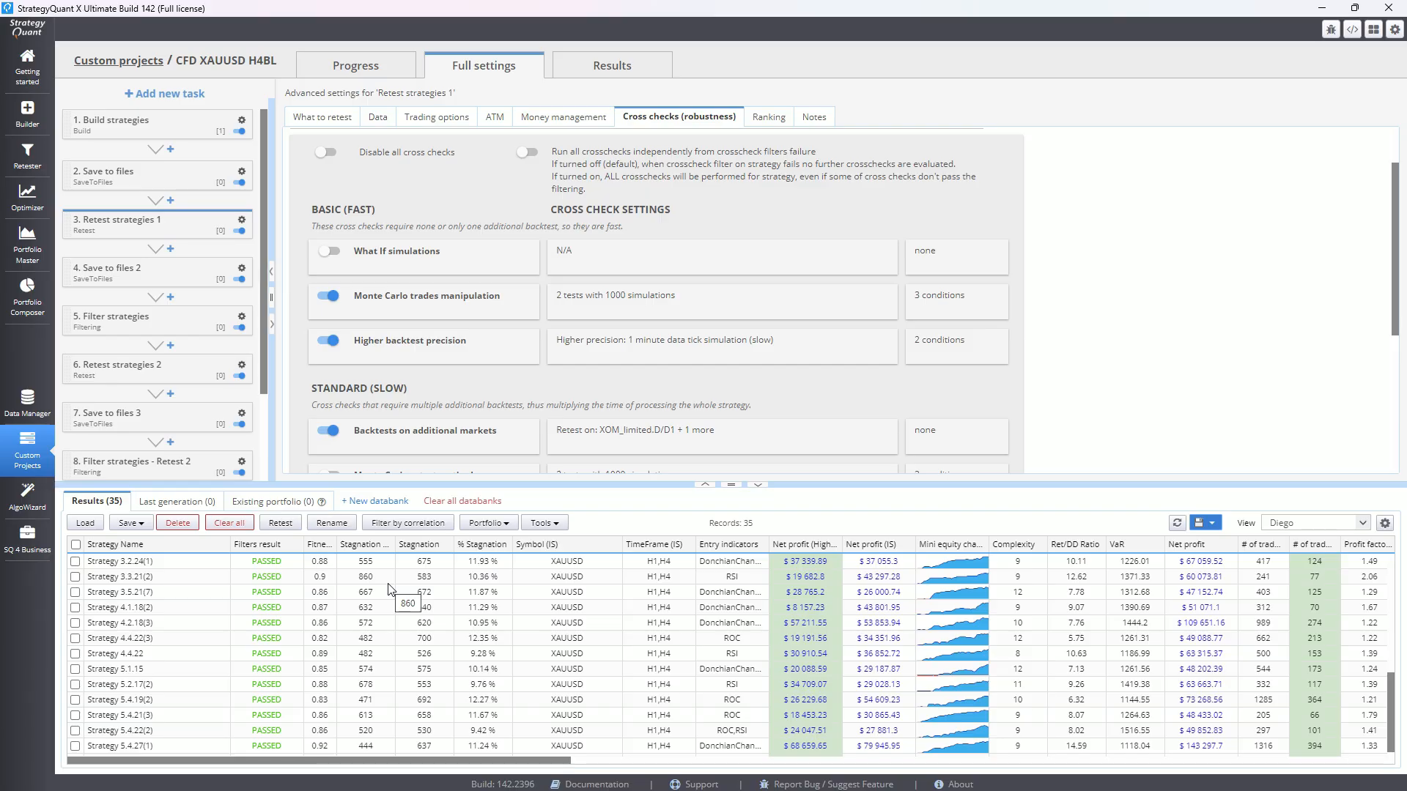
pyautogui.click(241, 525)
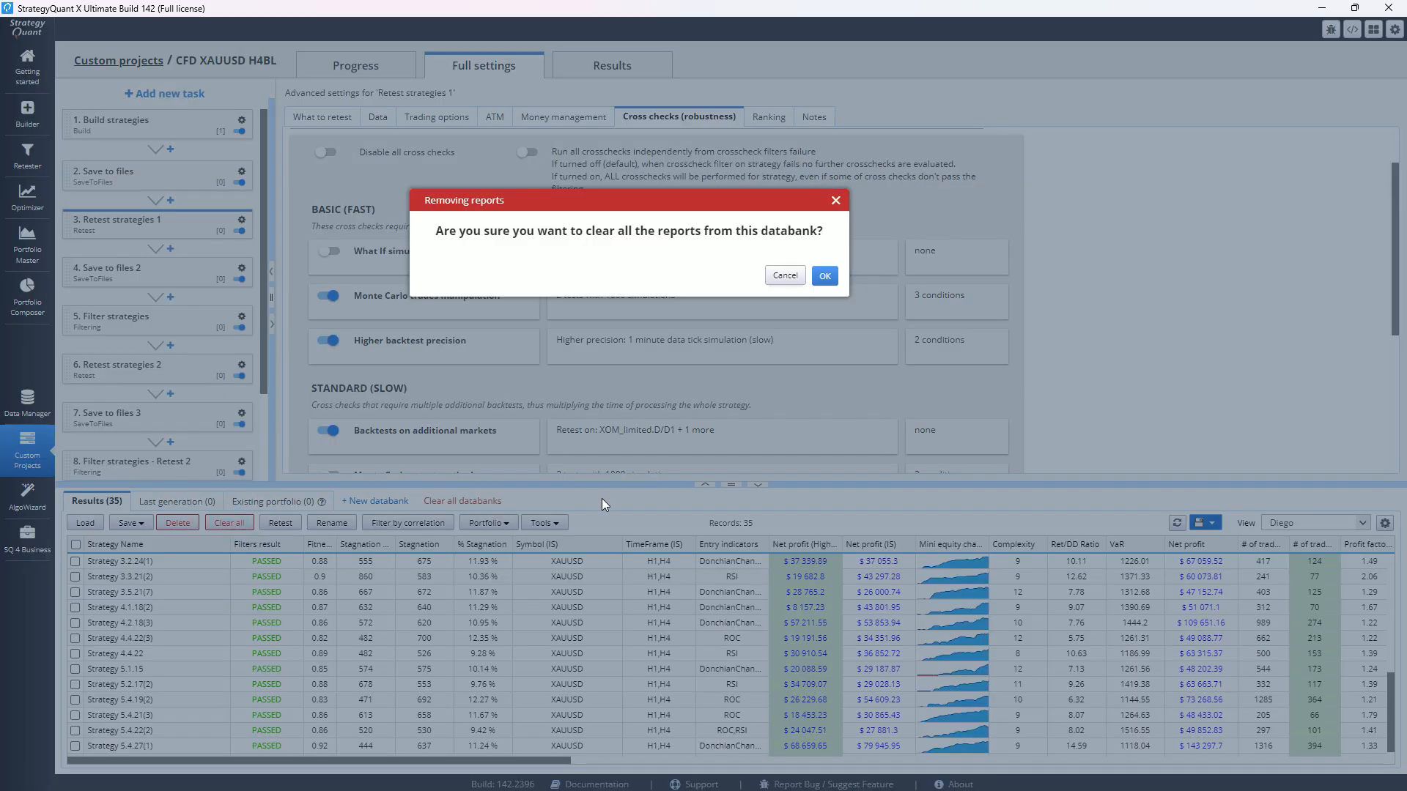
pyautogui.click(825, 275)
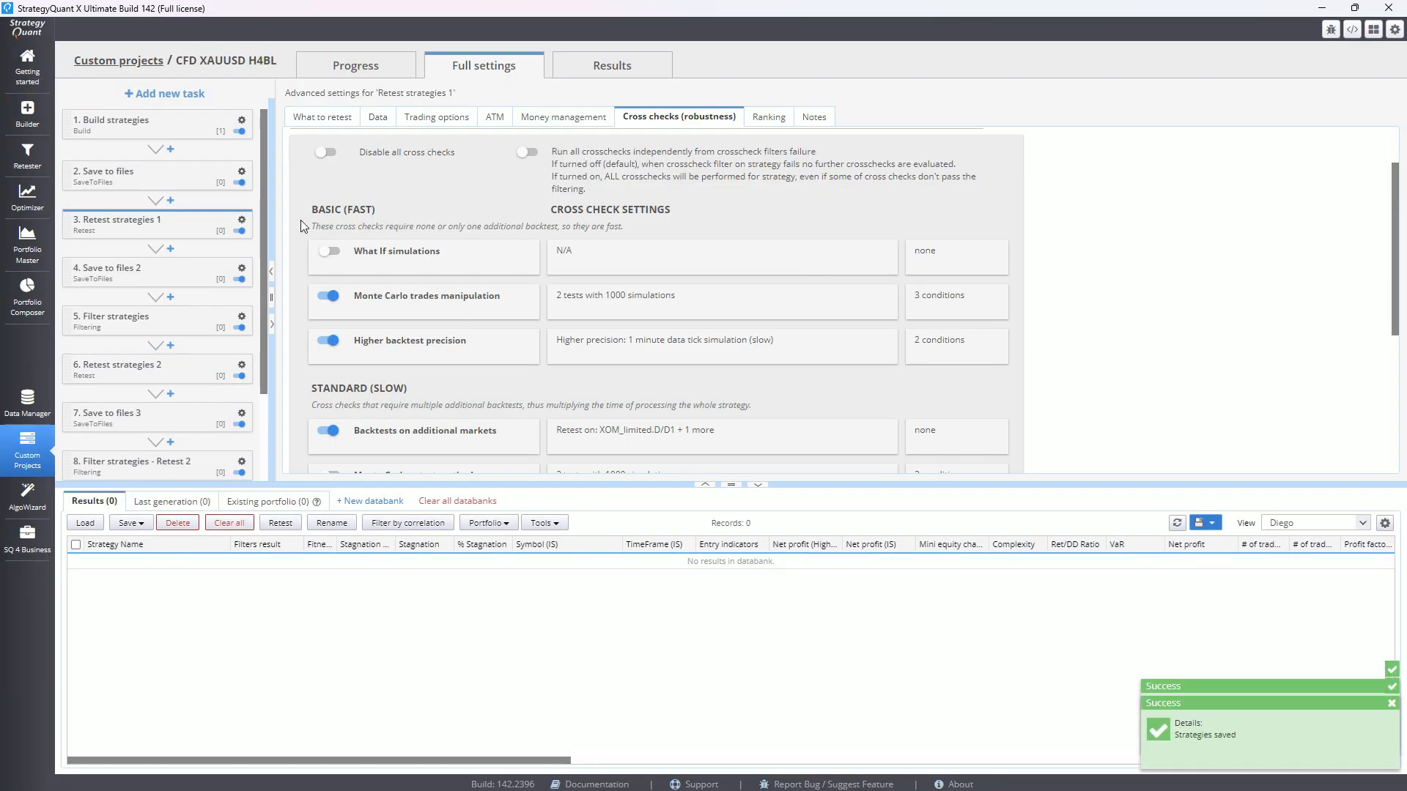
# Examine the robustness cross checks configured for the Retest strategies 2 task.
pyautogui.click(117, 366)
pyautogui.click(679, 116)
pyautogui.scroll(-5, 458, 337)
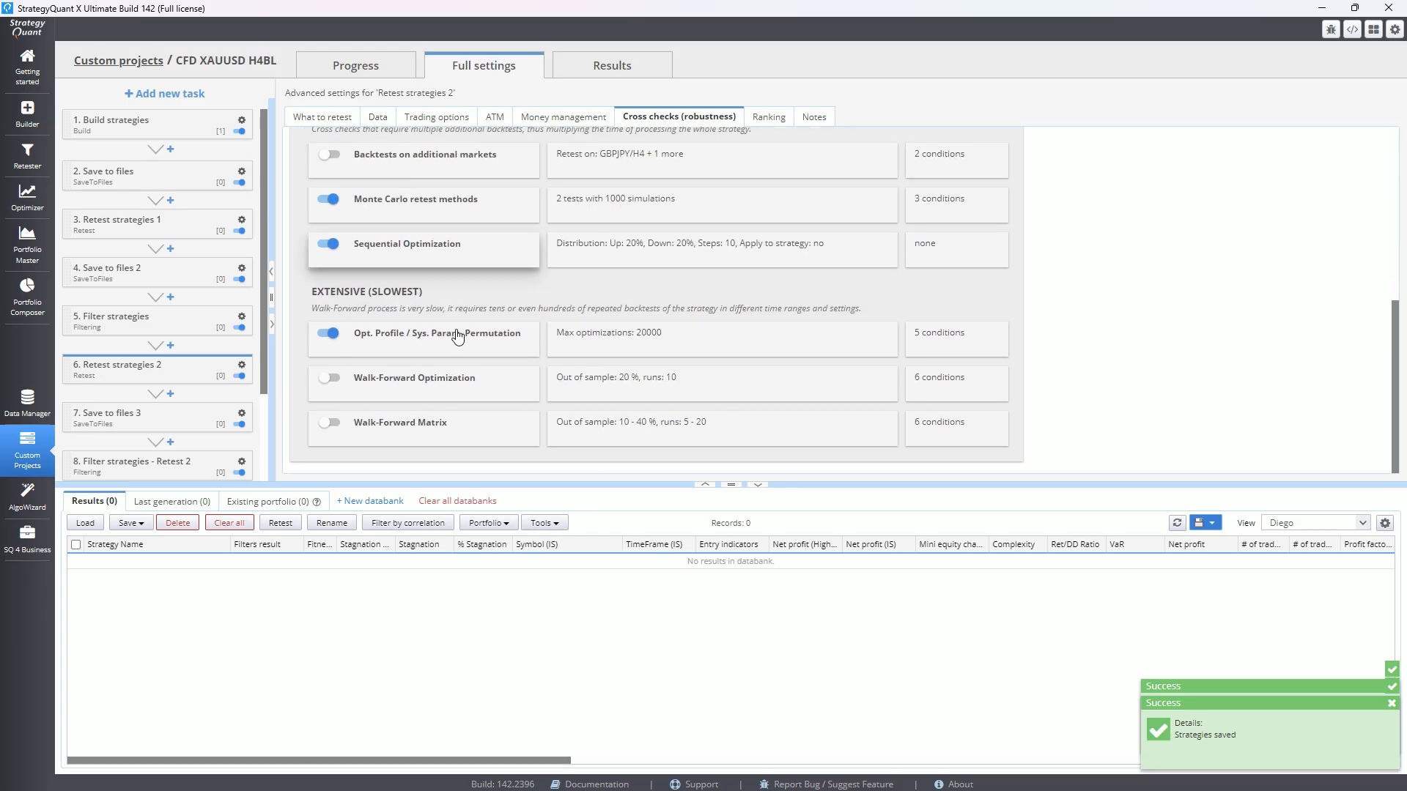
pyautogui.scroll(2, 404, 249)
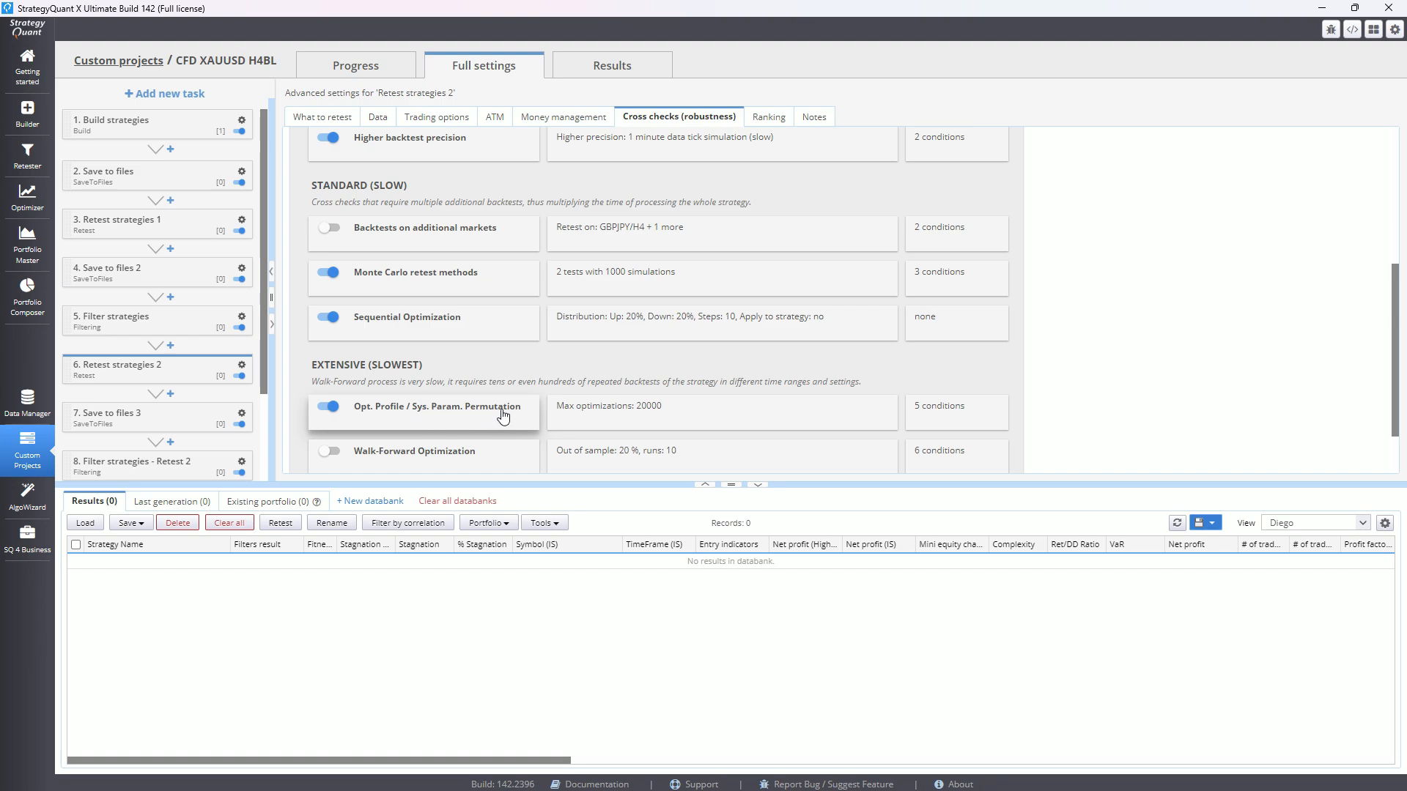
# Load all strategy files from the H1H4\02 Retest2 folder into the Results databank.
pyautogui.click(85, 523)
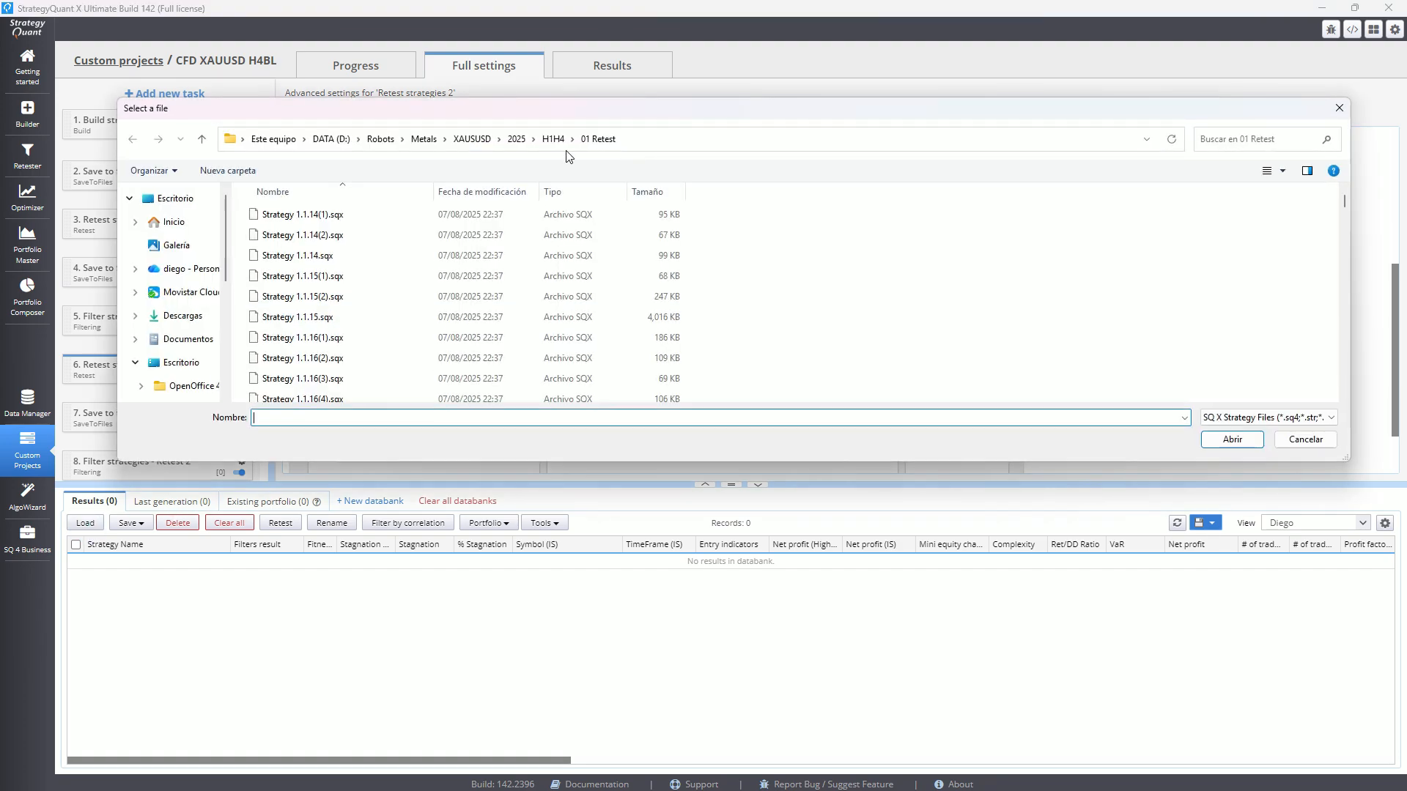
pyautogui.doubleClick(332, 254)
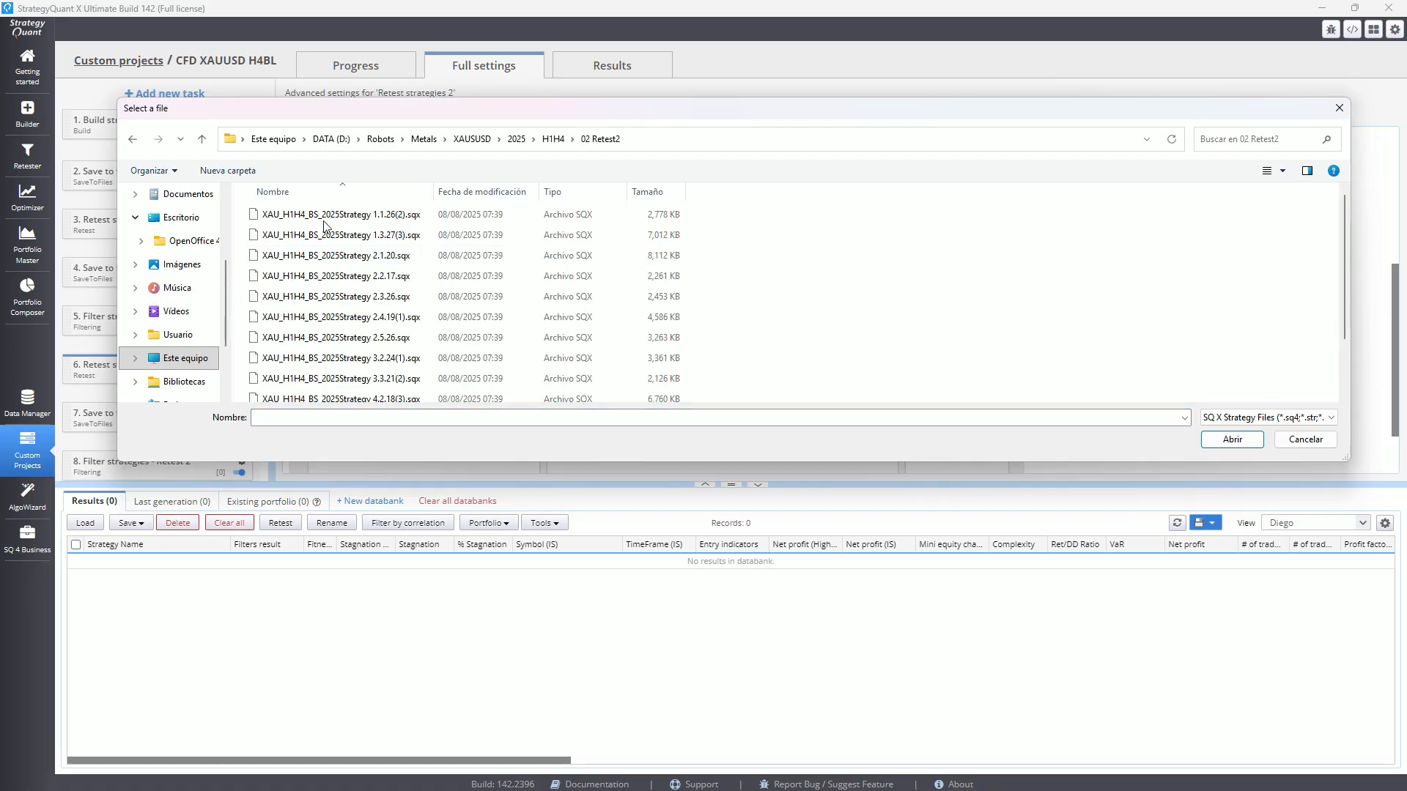
pyautogui.click(327, 217)
pyautogui.scroll(-2, 328, 220)
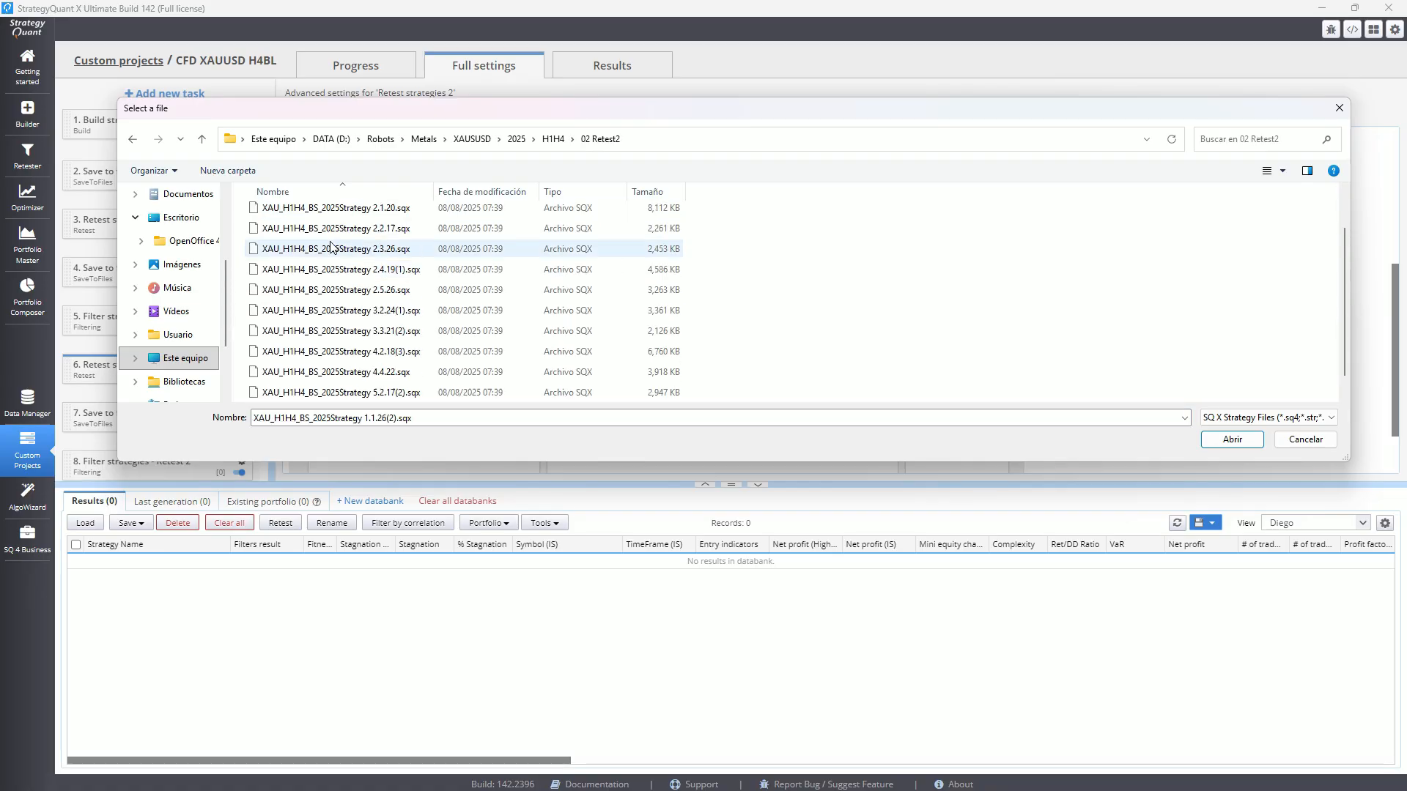
pyautogui.keyDown('shift'); pyautogui.click(378, 392); pyautogui.keyUp('shift')
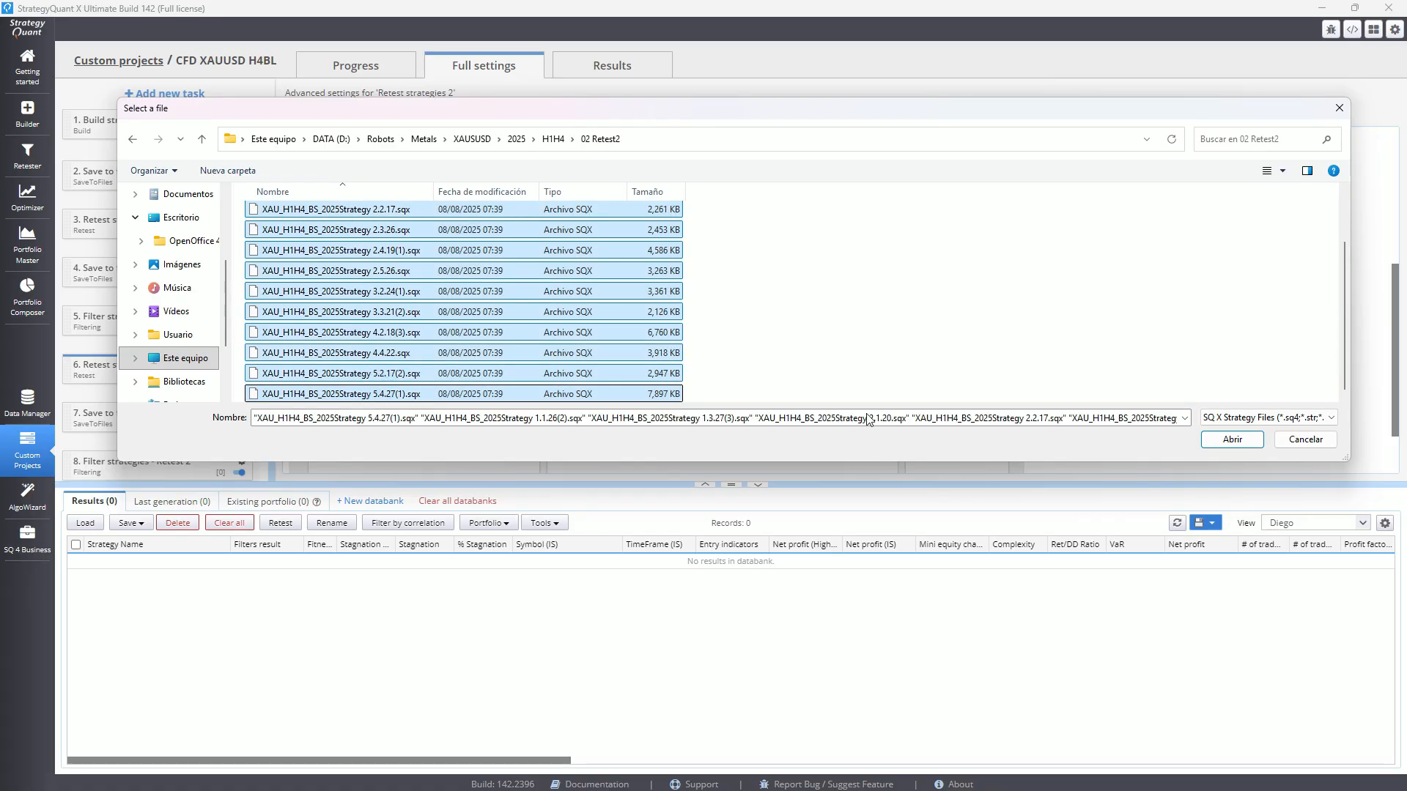
pyautogui.click(1233, 439)
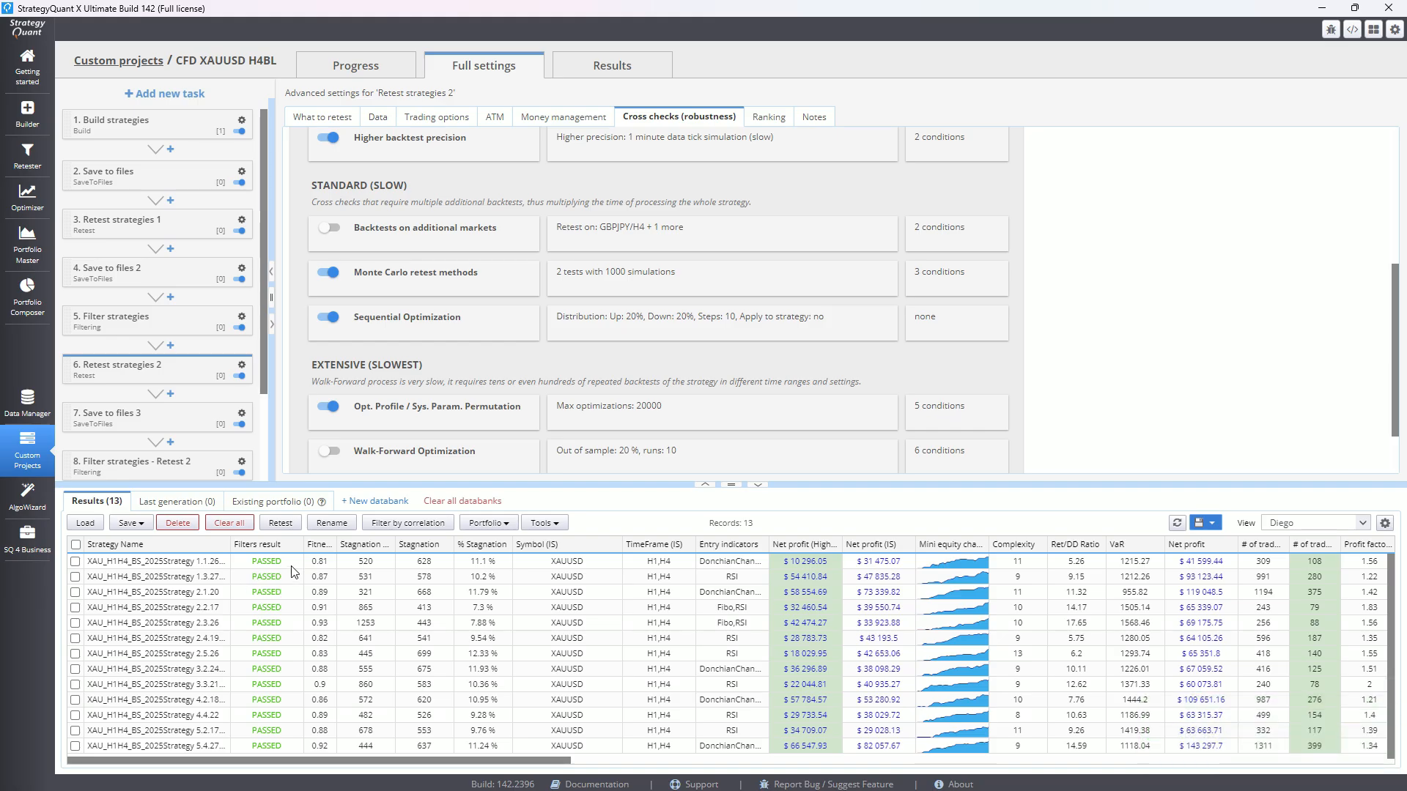
# View the Optimize strategies task's optimization settings and clear all strategies from the Results databank.
pyautogui.scroll(-3, 176, 352)
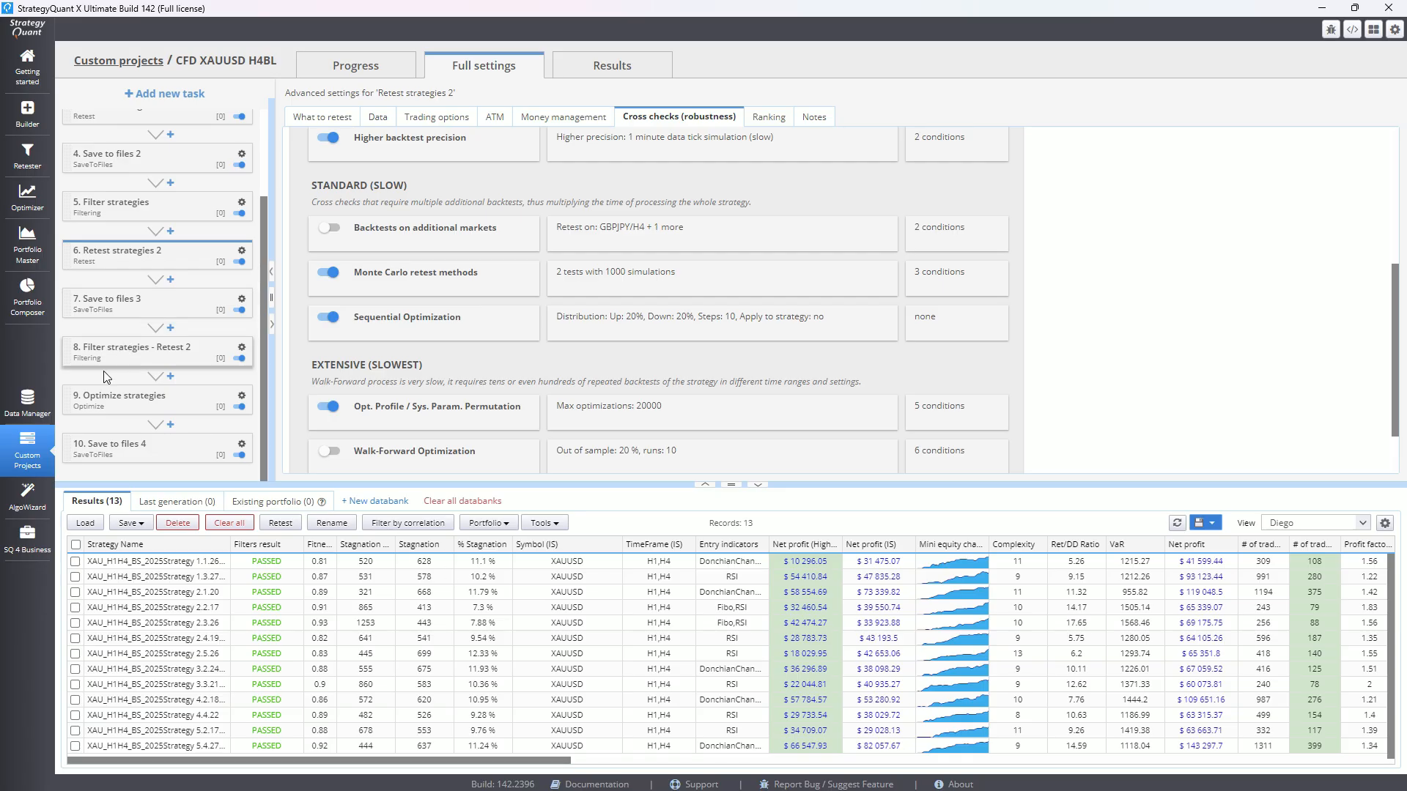
pyautogui.click(183, 403)
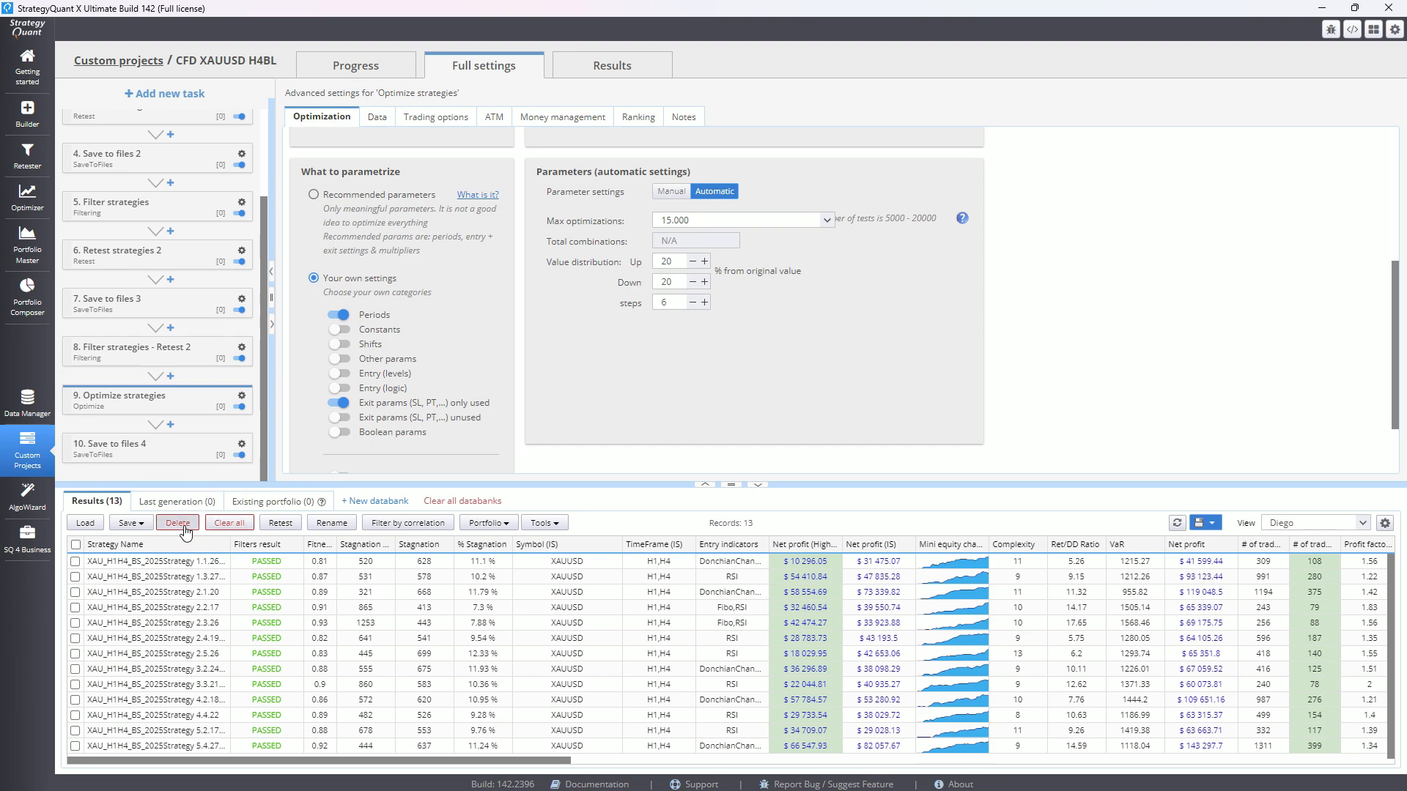
pyautogui.click(230, 523)
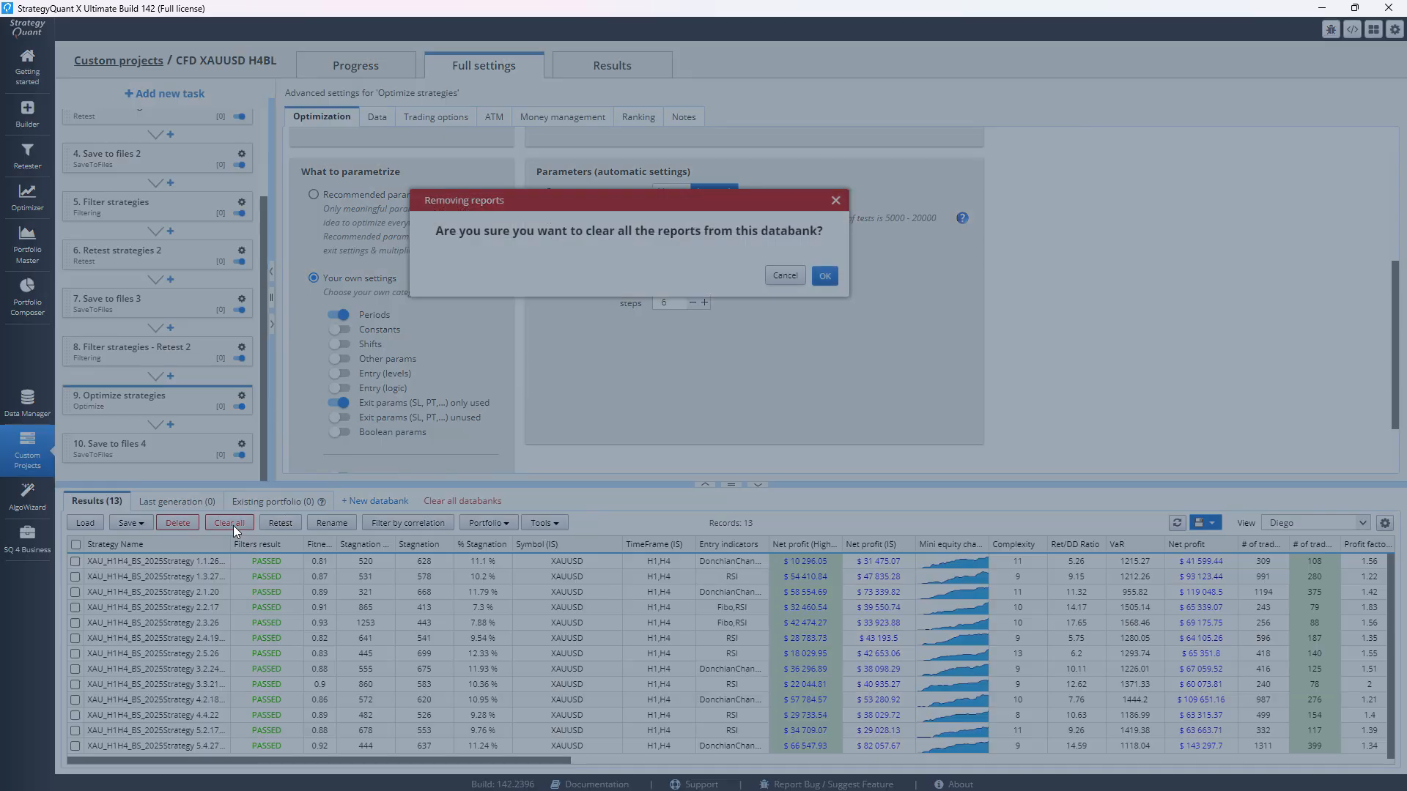
pyautogui.click(824, 277)
# Load all WF Matrix strategy files, from 1.1.26(2) to 5.4.27(1), from the H1H4\03 Optimise folder into the Results databank.
pyautogui.click(85, 523)
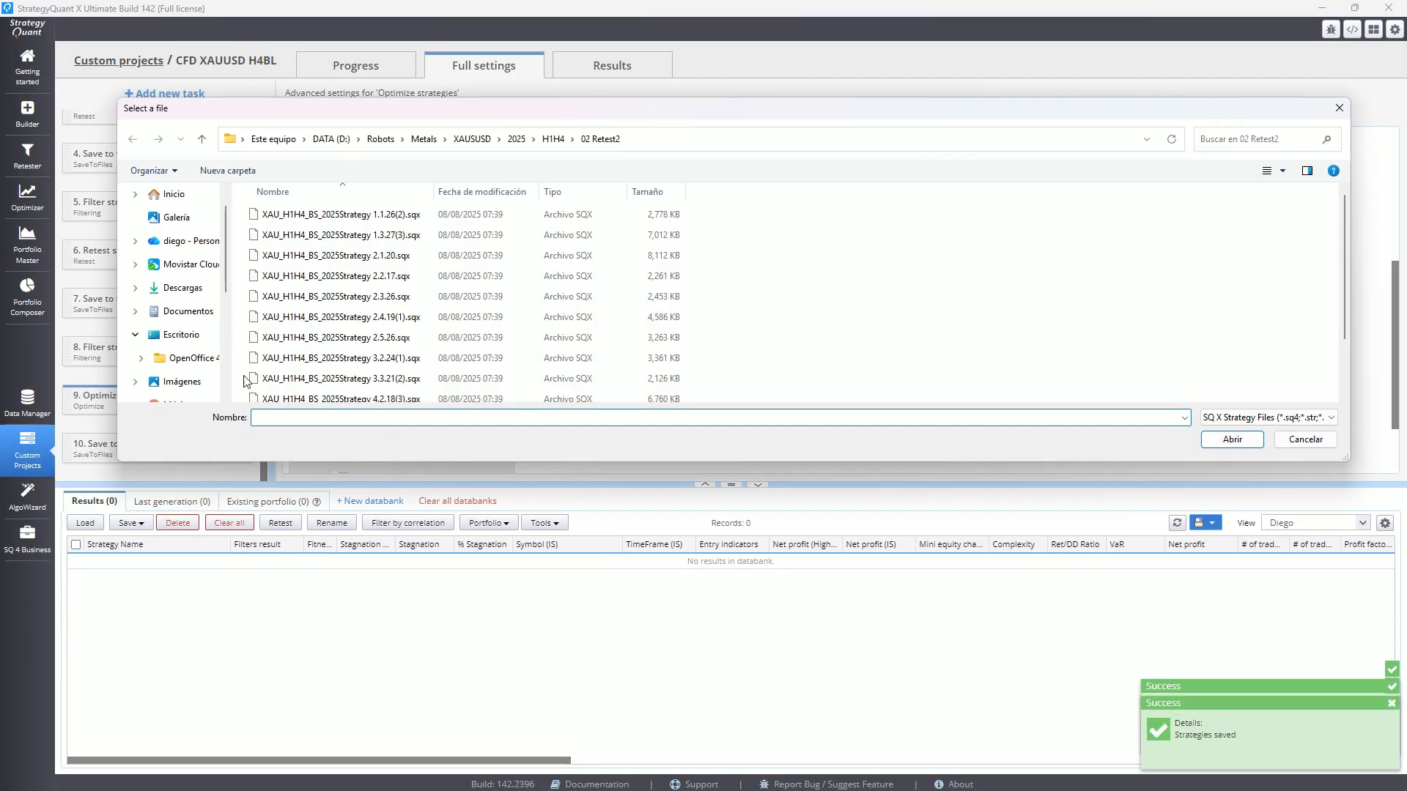
pyautogui.click(573, 139)
pyautogui.click(554, 139)
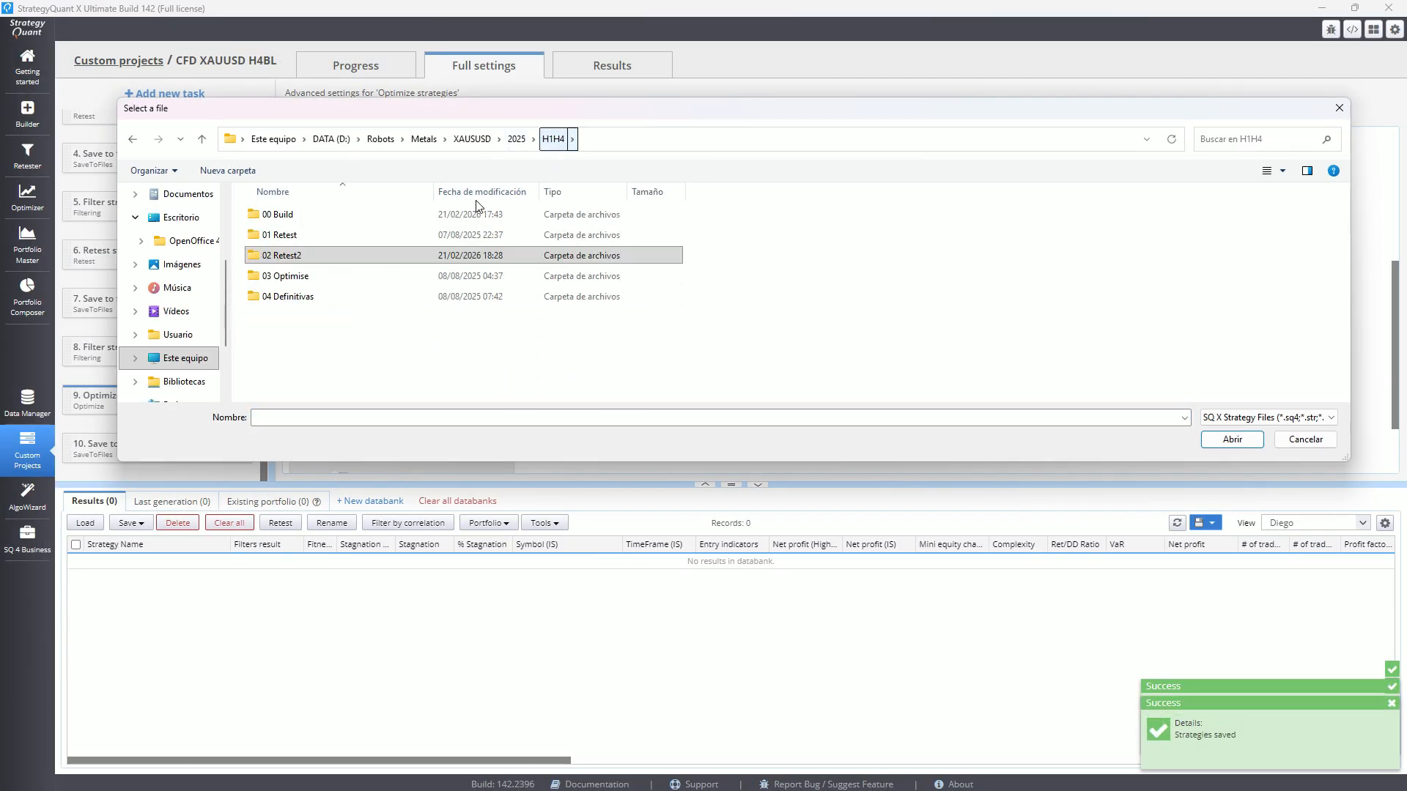
pyautogui.doubleClick(286, 276)
pyautogui.click(326, 214)
pyautogui.scroll(-5, 359, 333)
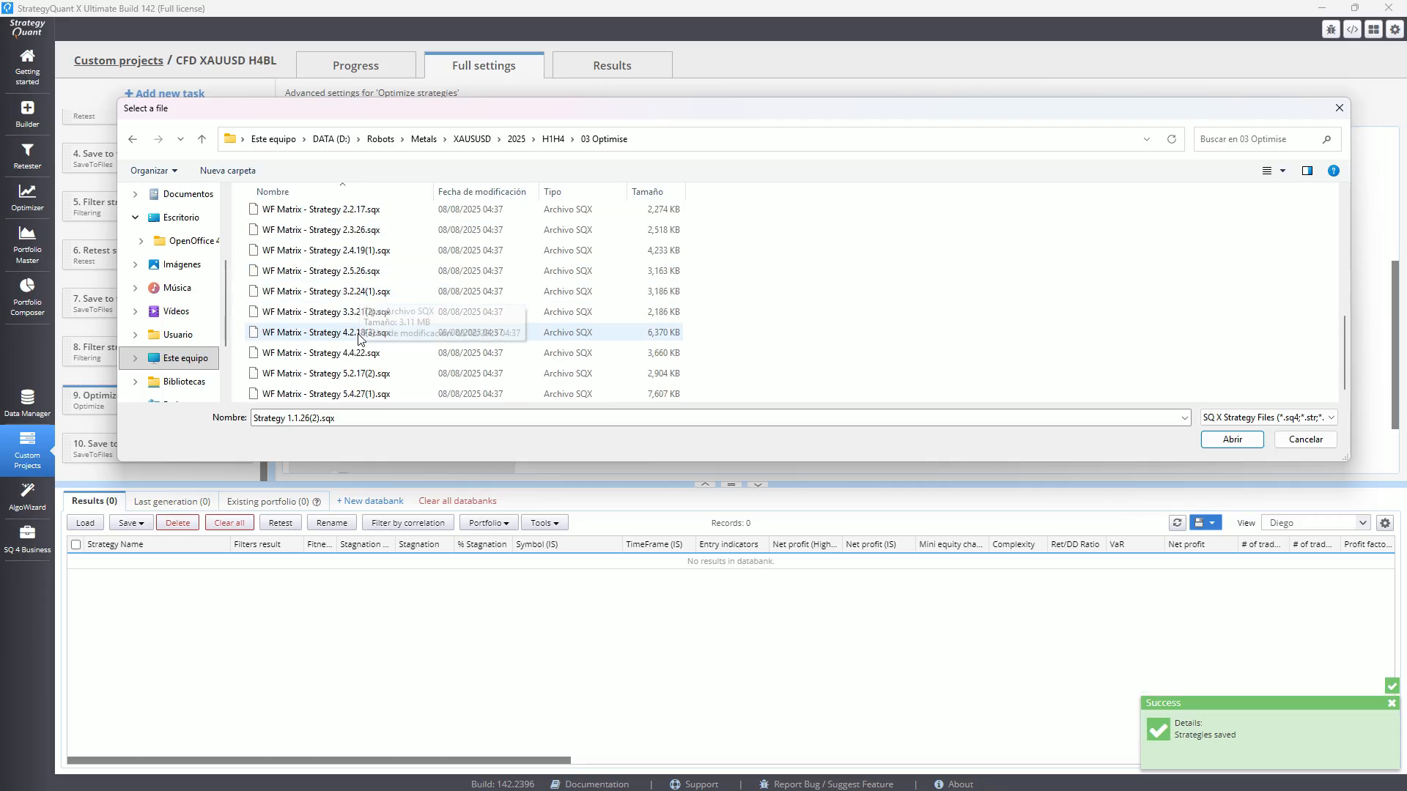
pyautogui.scroll(5, 359, 340)
pyautogui.scroll(-4, 355, 348)
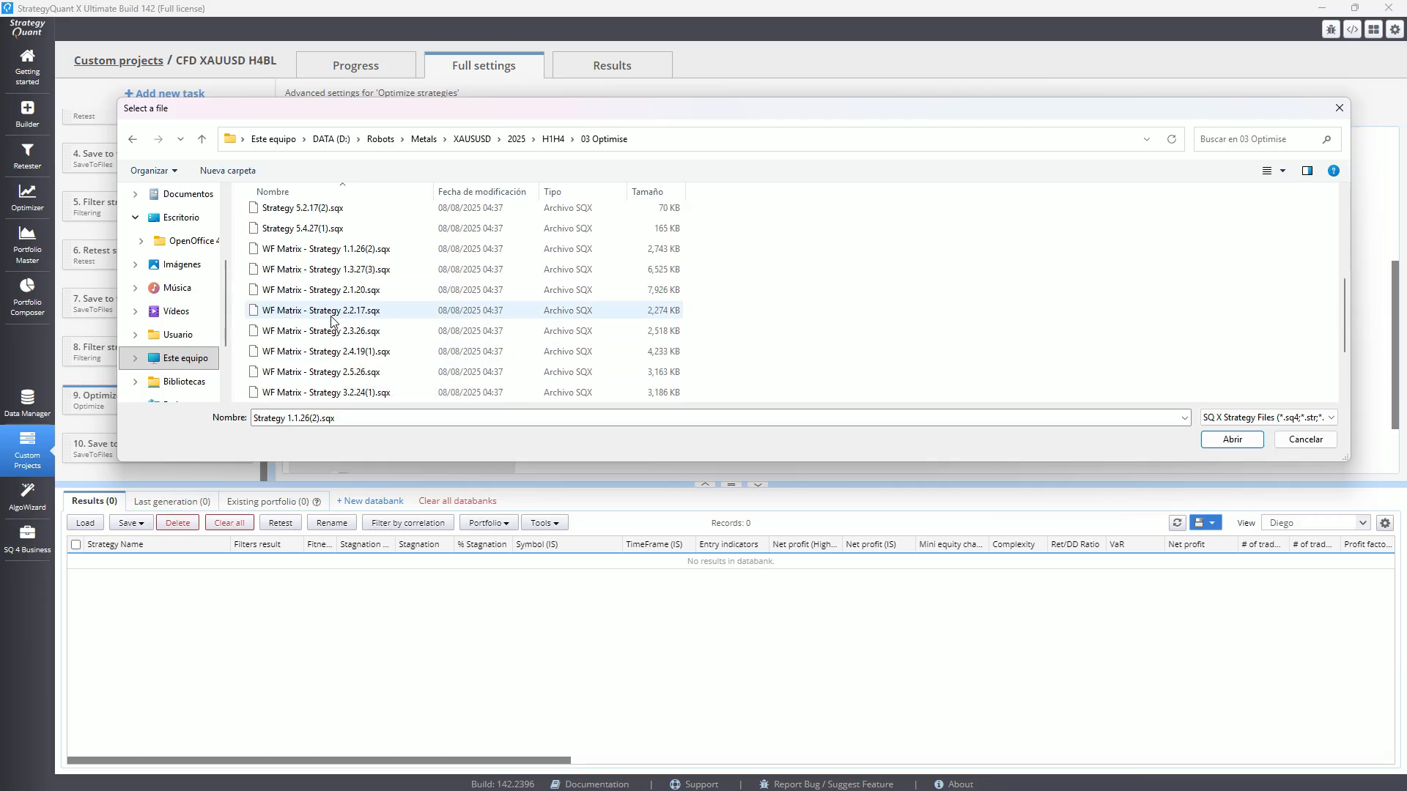
pyautogui.click(350, 248)
pyautogui.scroll(-1, 344, 286)
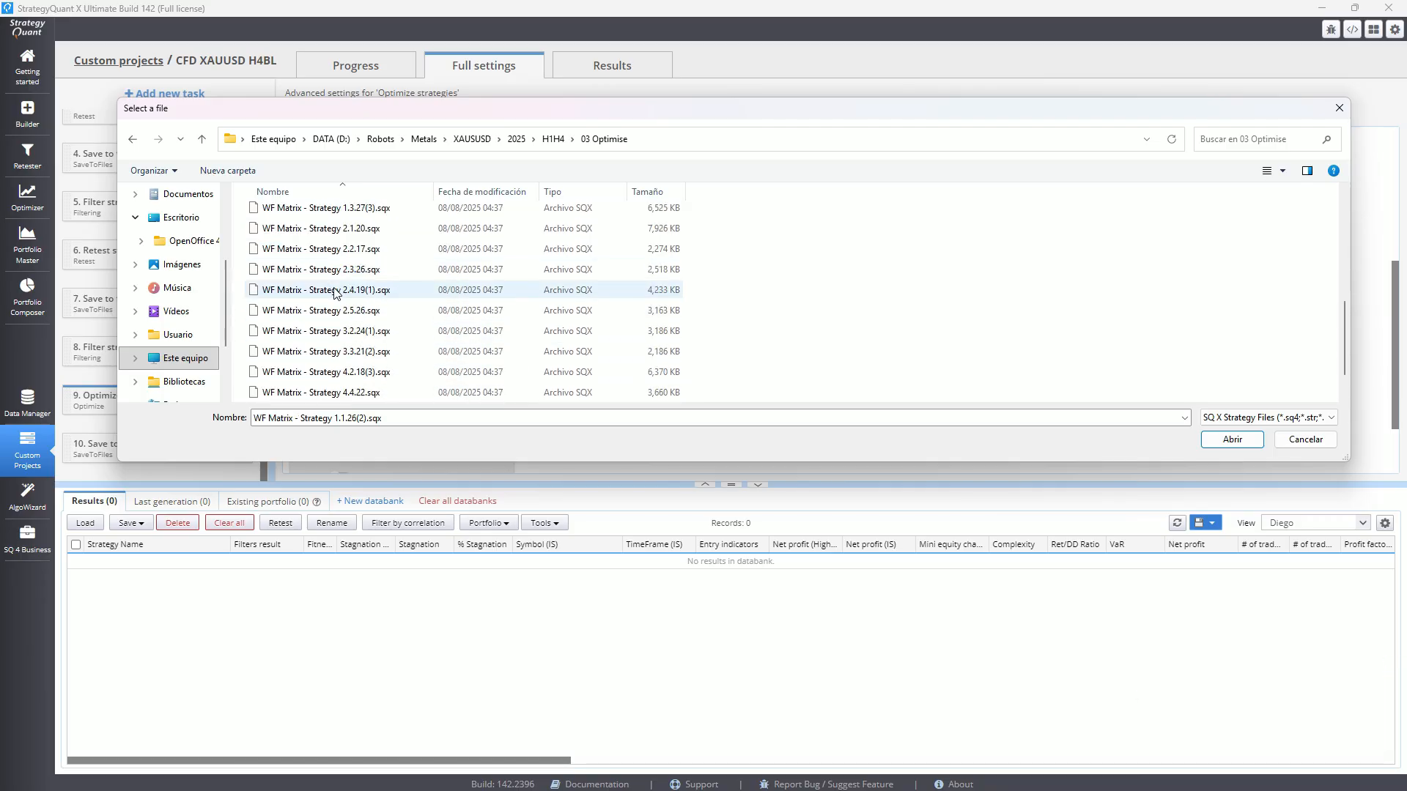
pyautogui.scroll(-1, 337, 308)
pyautogui.keyDown('shift'); pyautogui.click(350, 396); pyautogui.keyUp('shift')
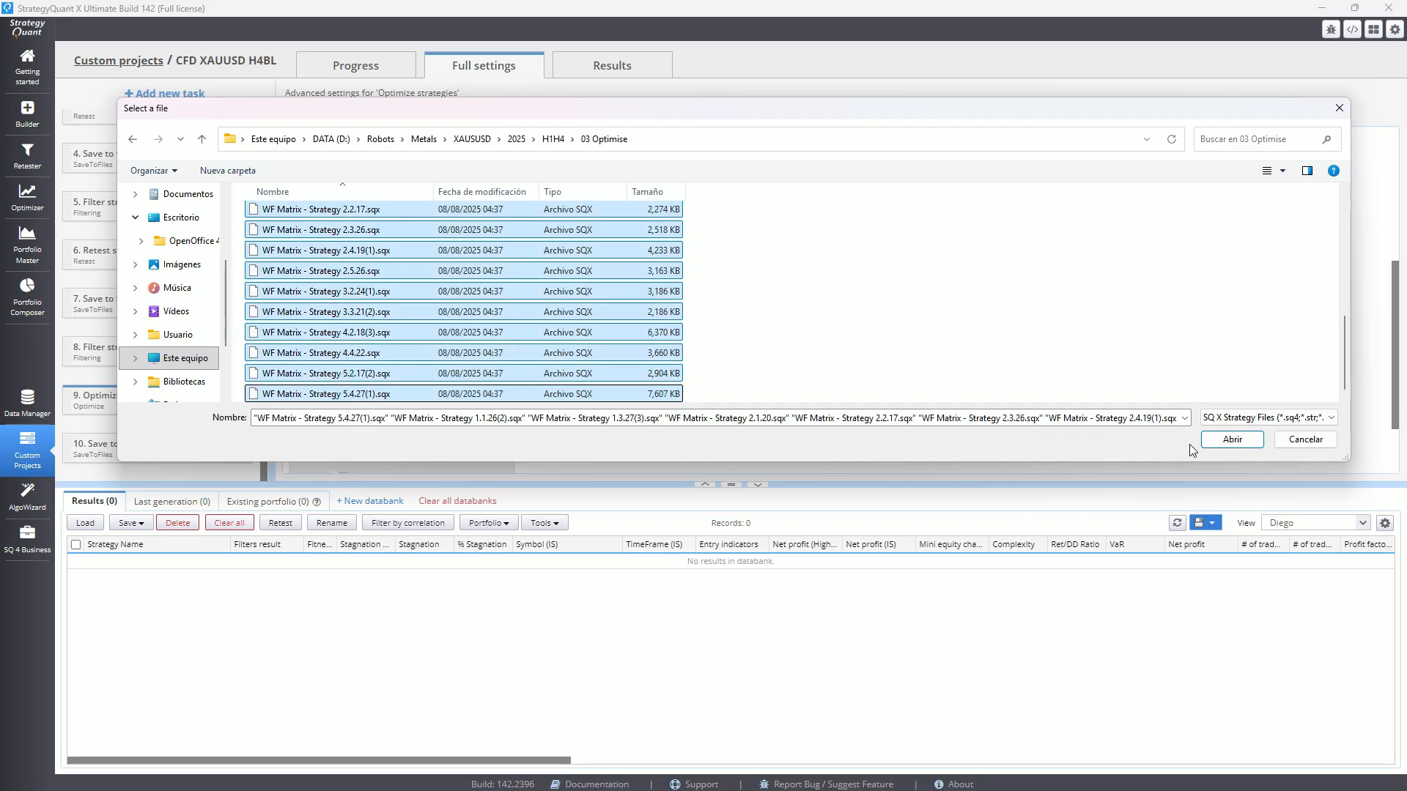
pyautogui.click(1220, 439)
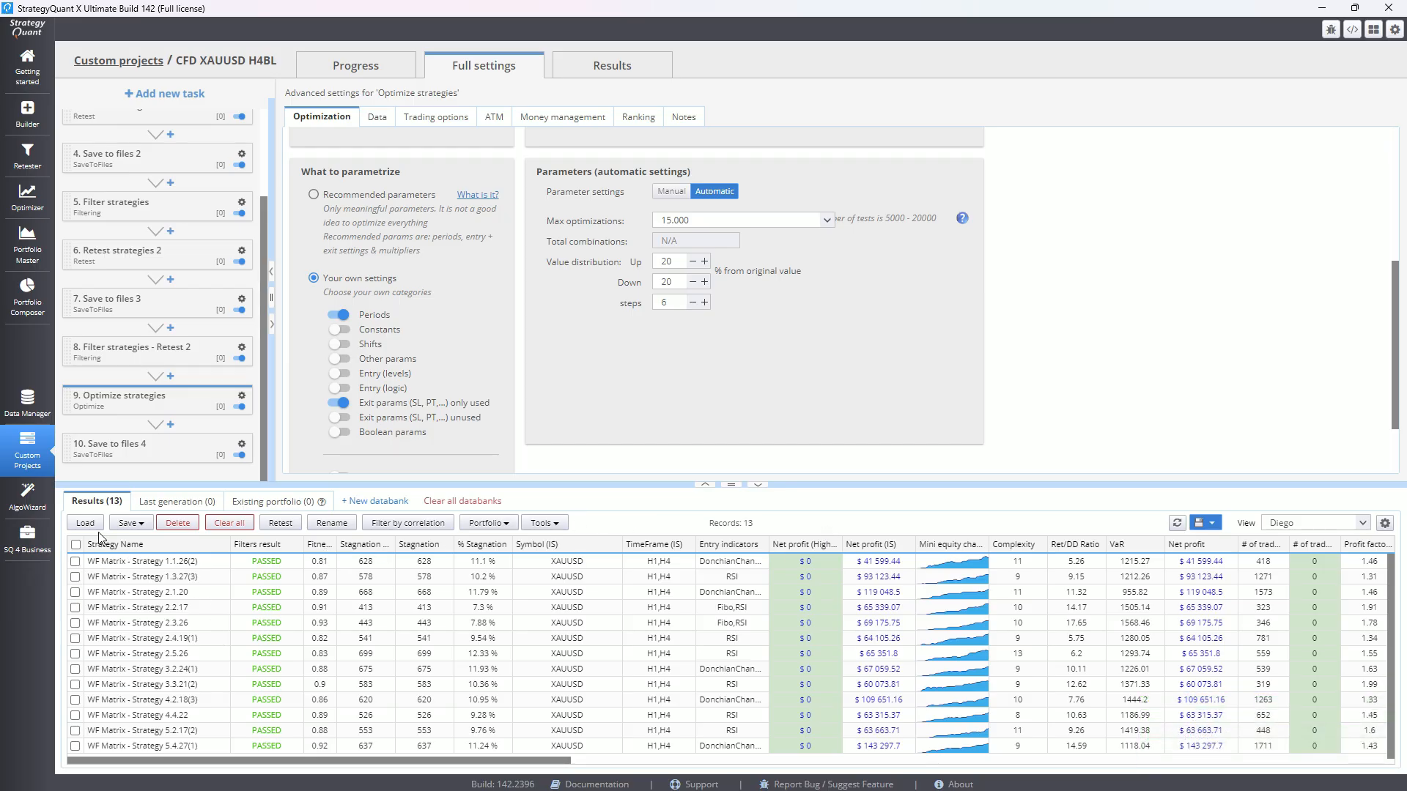
# Replace the WF Matrix strategies in the Results databank with all strategy files from the H1H4\02 Retest2 folder.
pyautogui.click(235, 522)
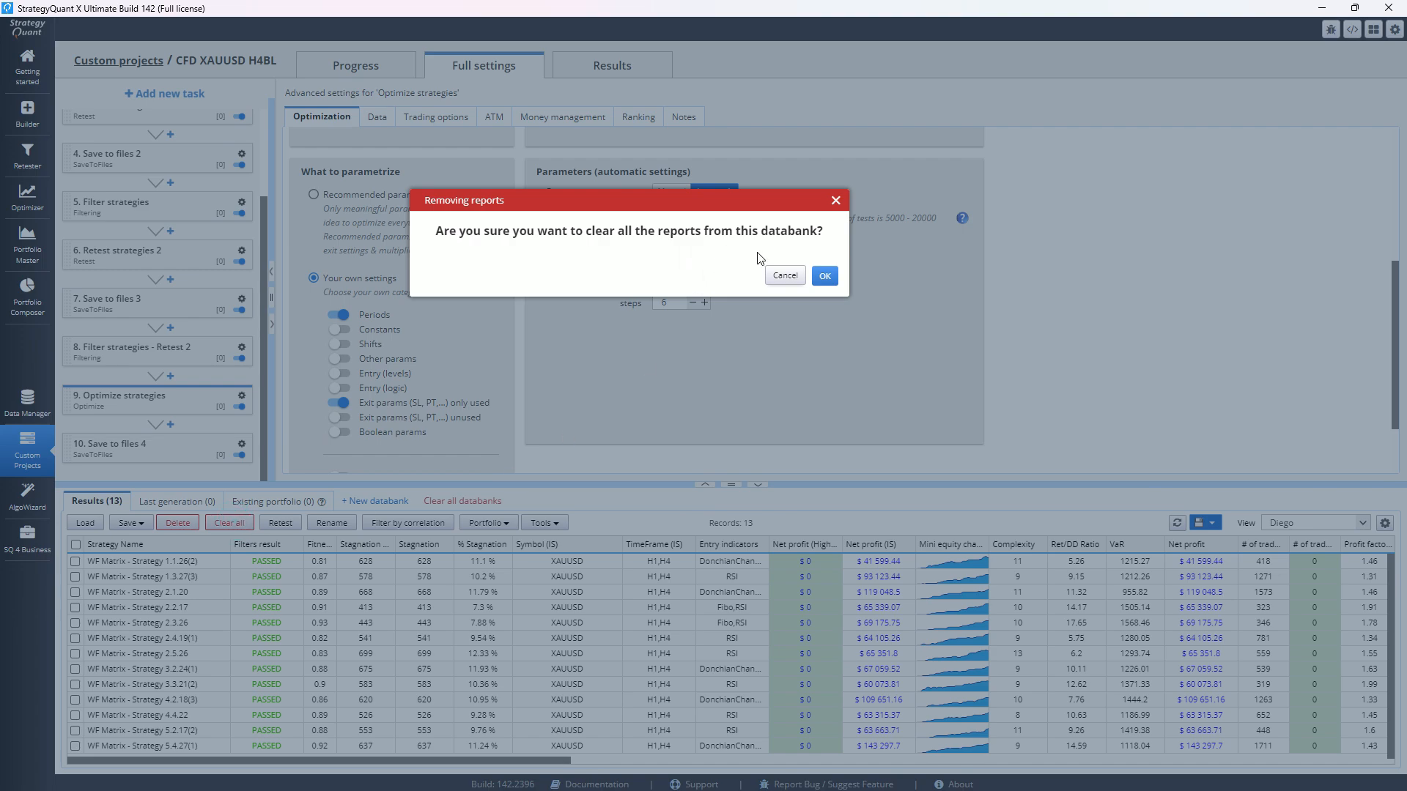
pyautogui.click(825, 274)
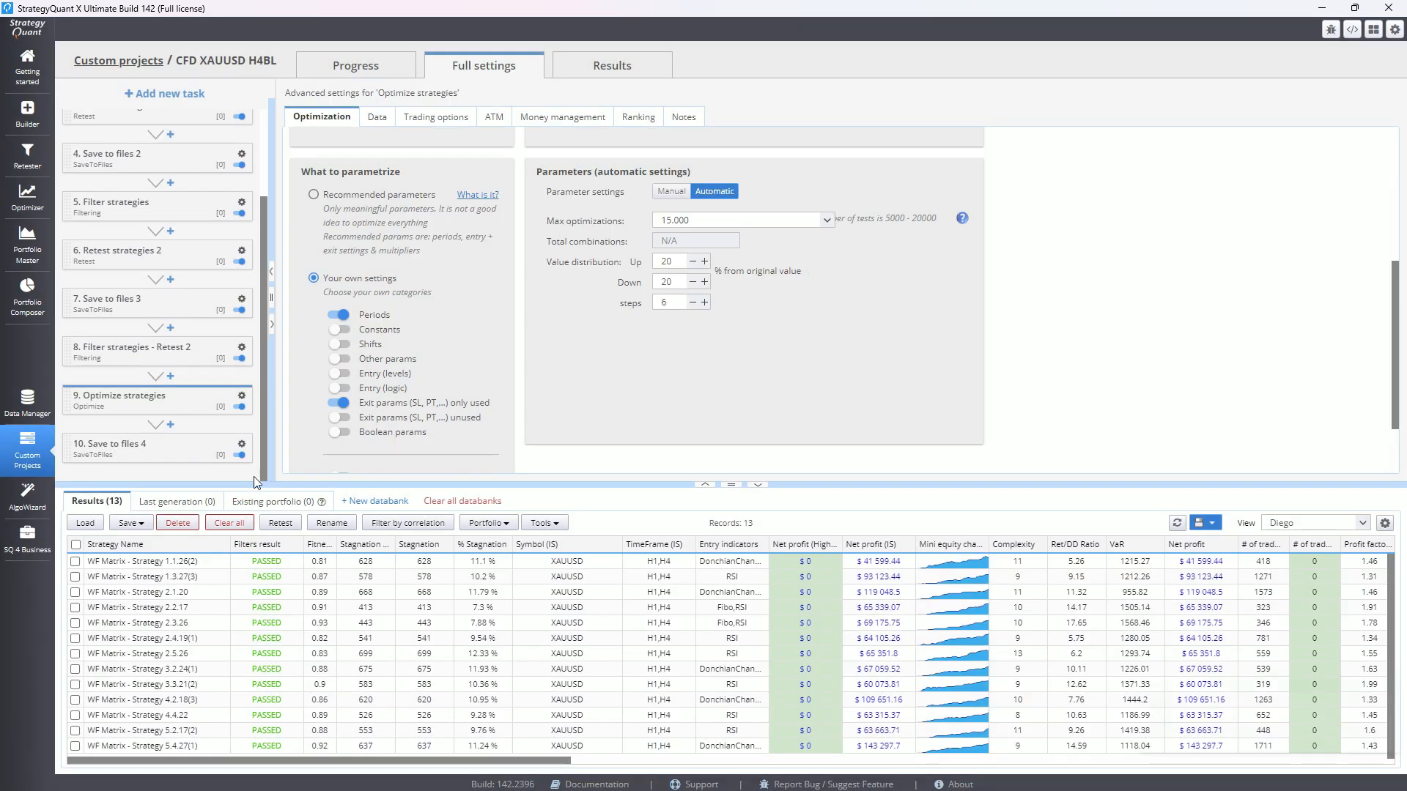
pyautogui.click(85, 523)
pyautogui.click(554, 138)
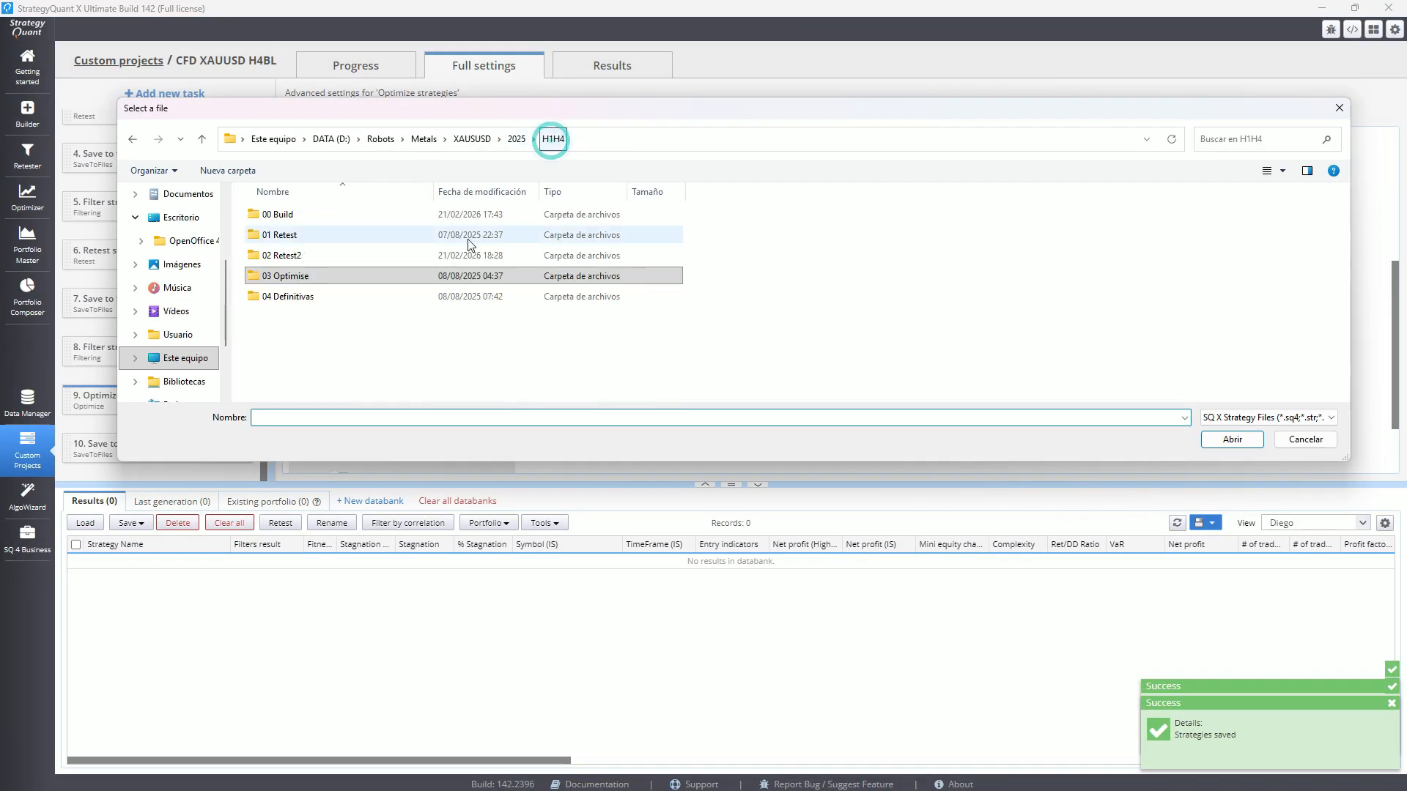
pyautogui.doubleClick(301, 255)
pyautogui.click(323, 213)
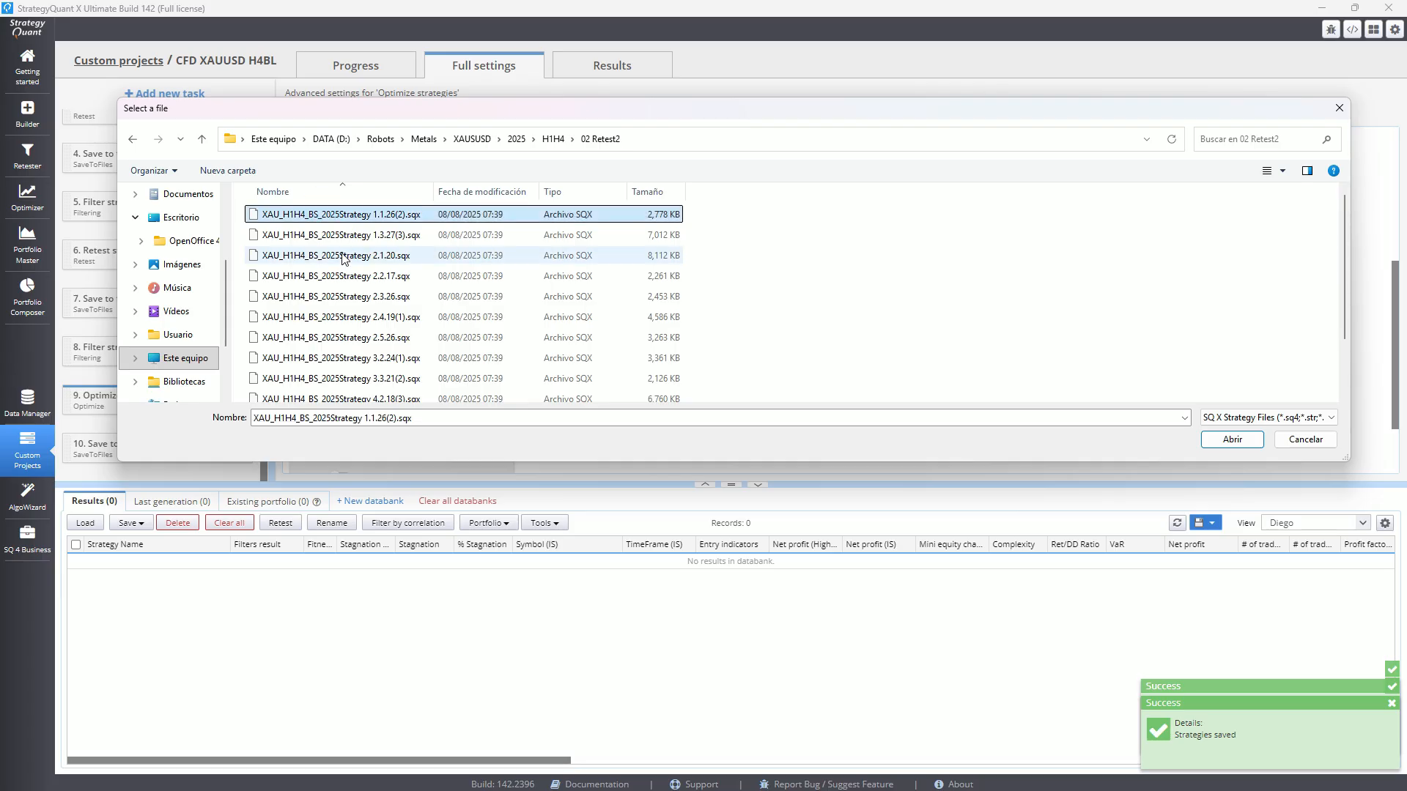
pyautogui.scroll(-3, 386, 406)
pyautogui.keyDown('shift'); pyautogui.click(387, 394); pyautogui.keyUp('shift')
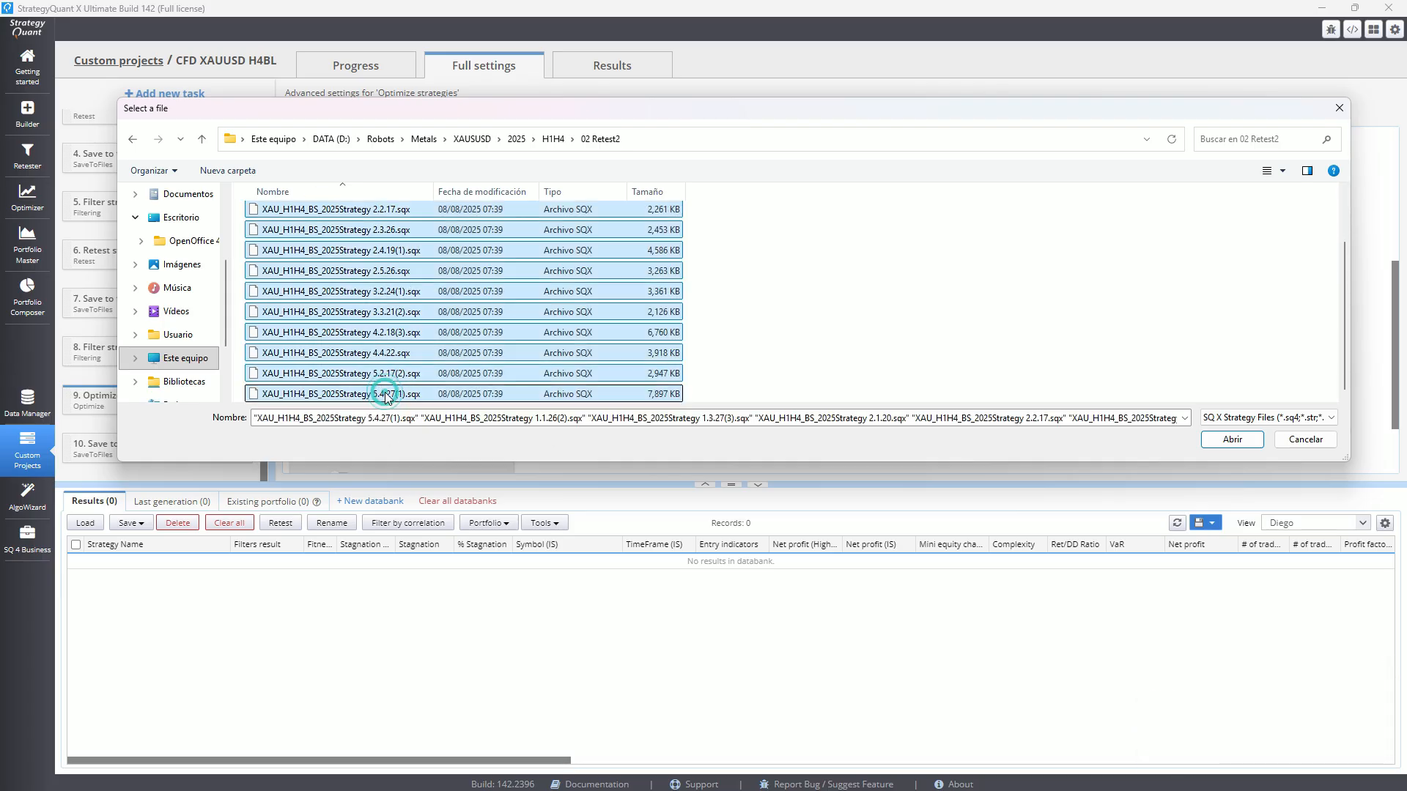
pyautogui.click(1242, 441)
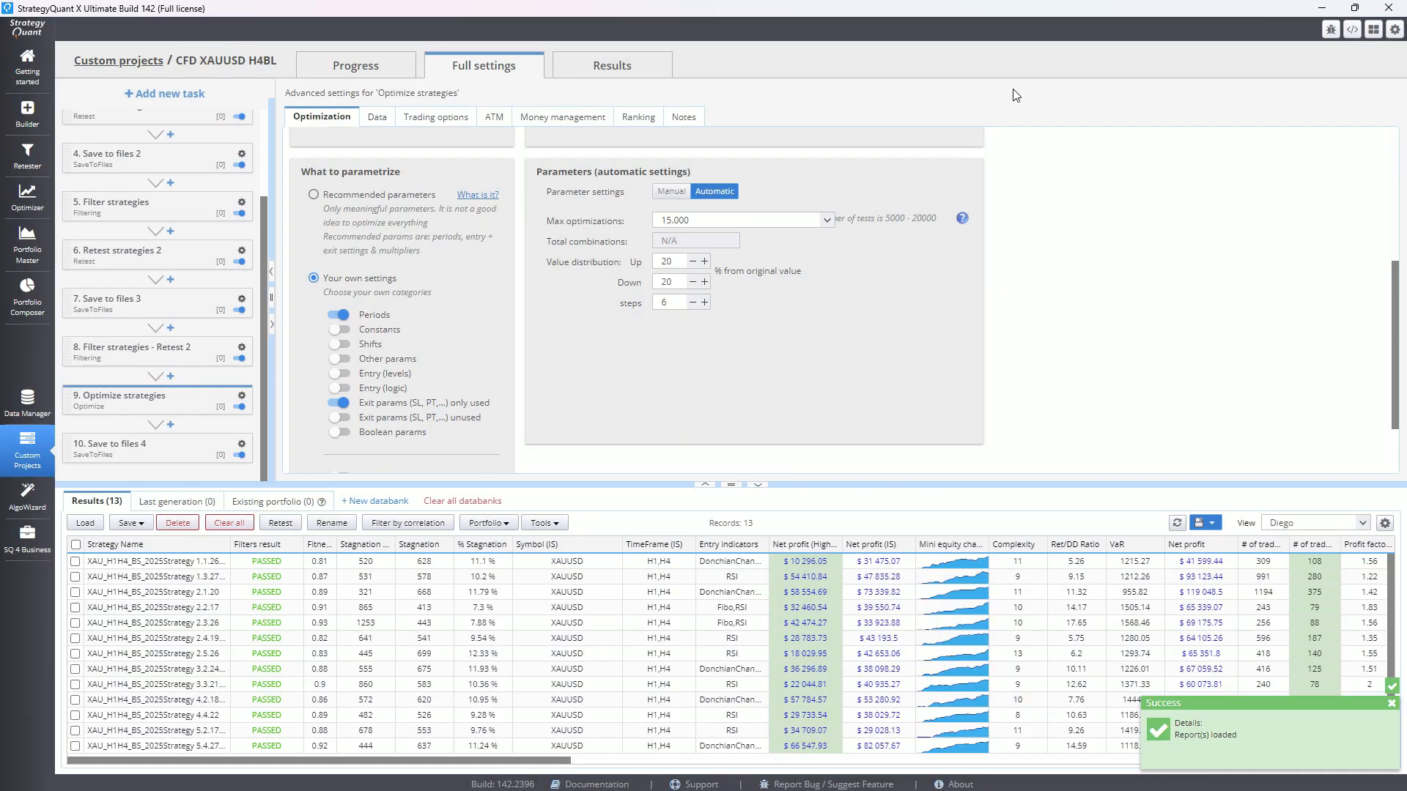
# Sort the Results databank by Ret/DD Ratio from highest to lowest and select the last six strategies, 5.2.17 through 1.1.26.
pyautogui.click(1391, 705)
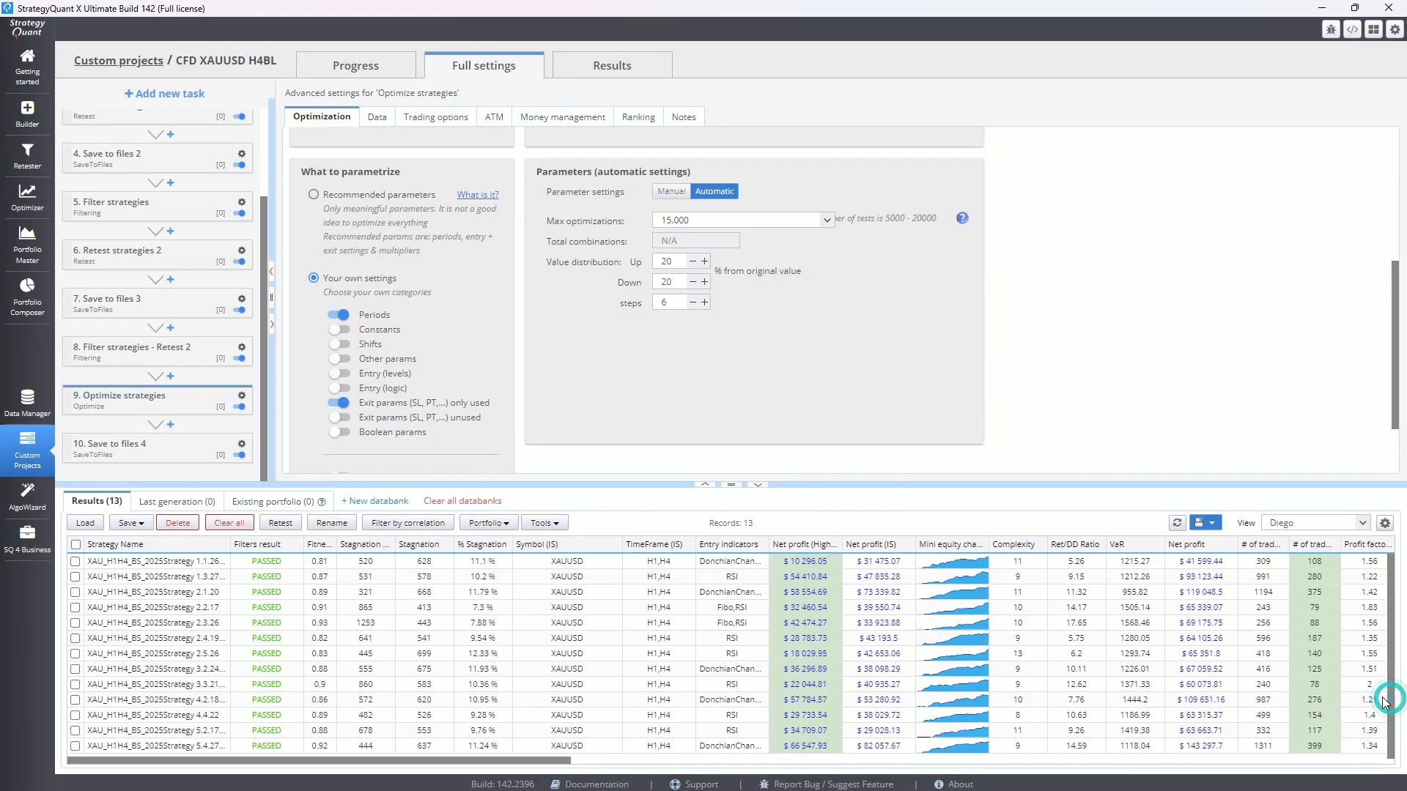
pyautogui.click(1074, 544)
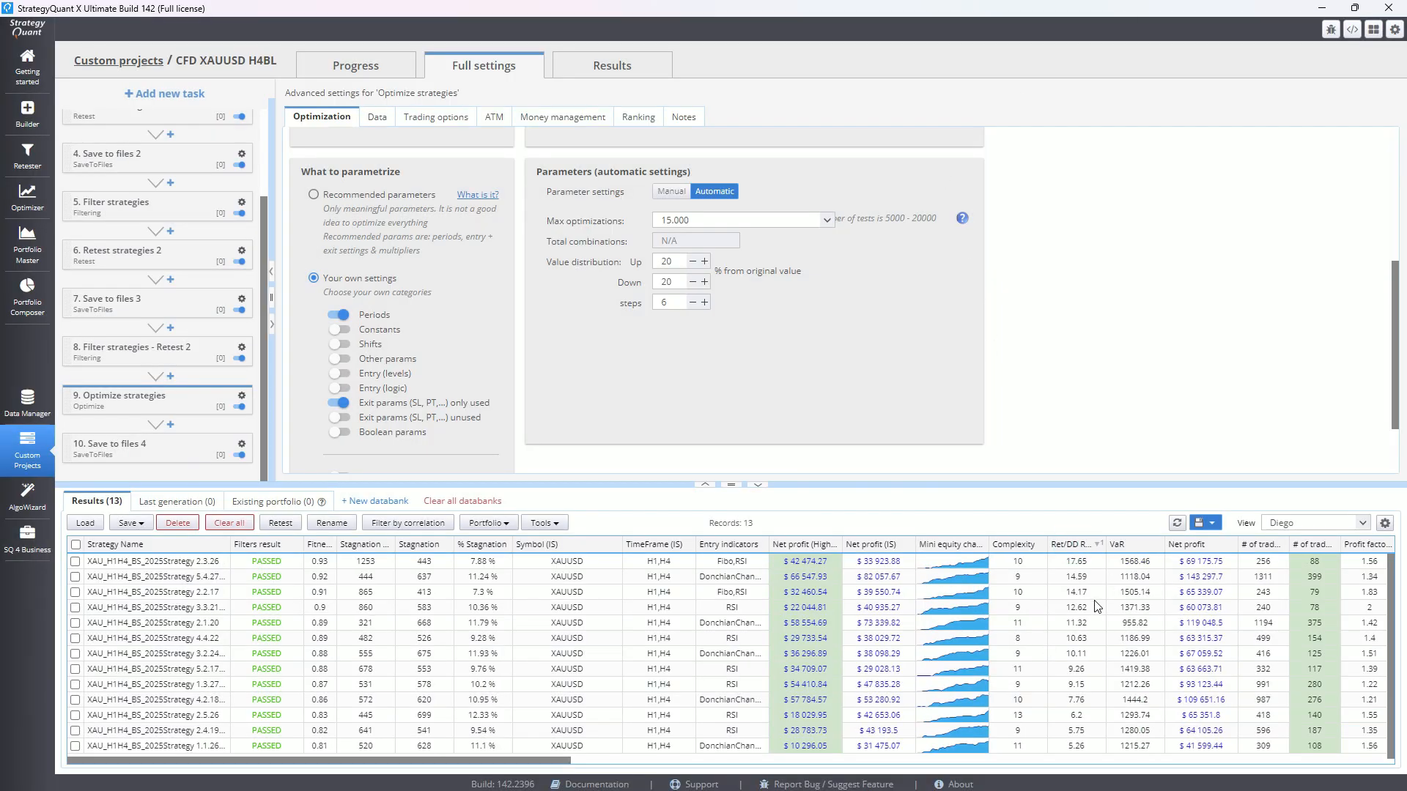
pyautogui.click(75, 746)
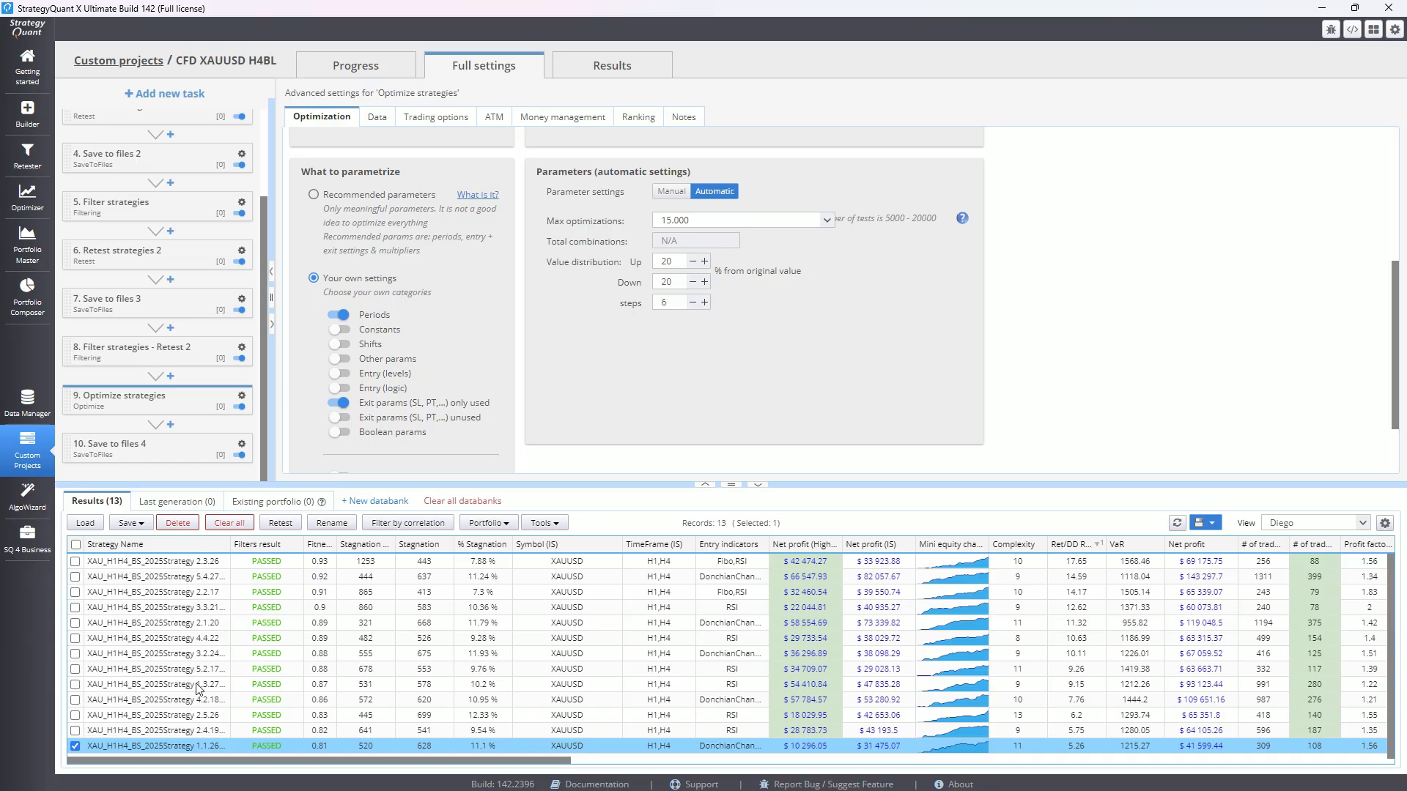
pyautogui.keyDown('shift'); pyautogui.click(71, 671); pyautogui.keyUp('shift')
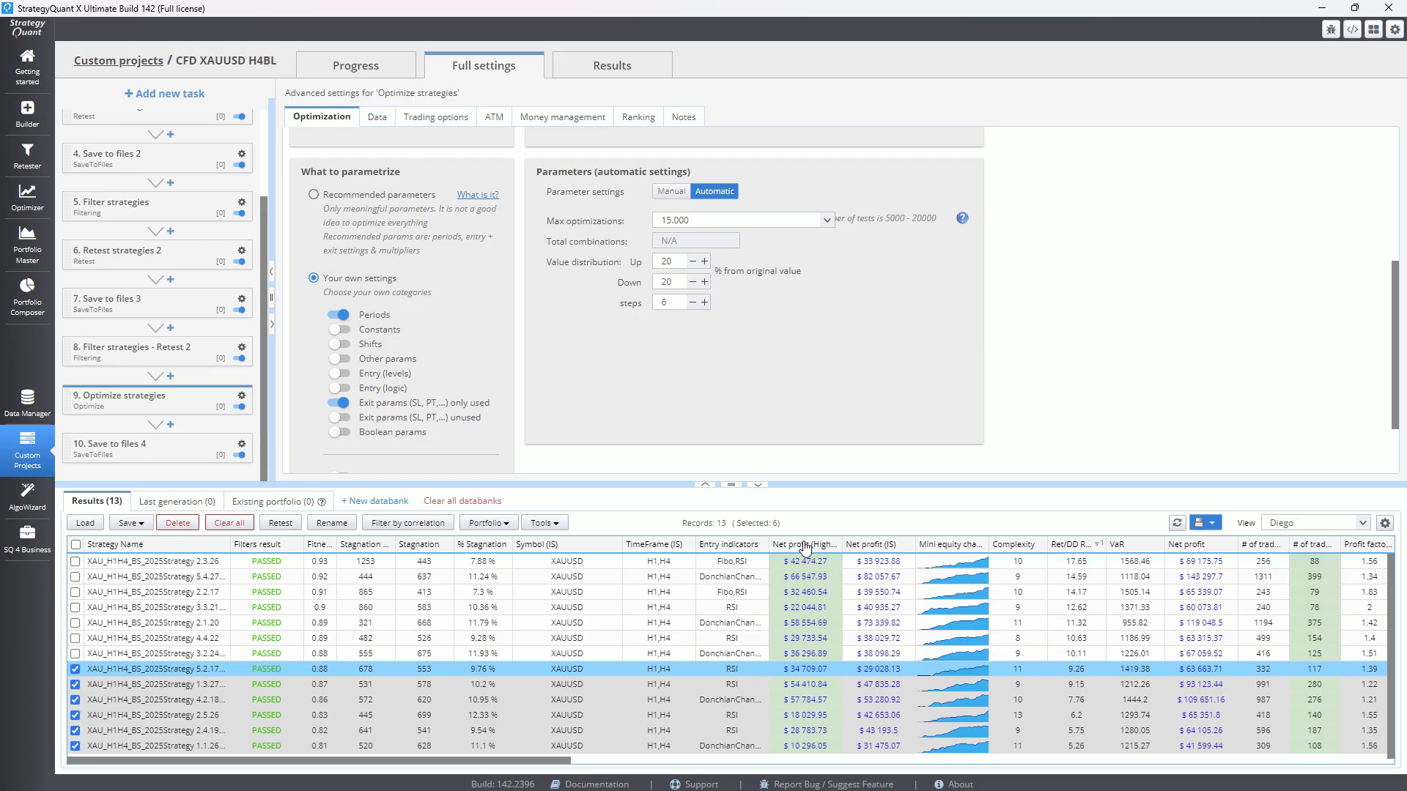
# Open Strategy 2.3.26's equity chart and turn on the Stagnation marker for the full sample.
pyautogui.doubleClick(753, 562)
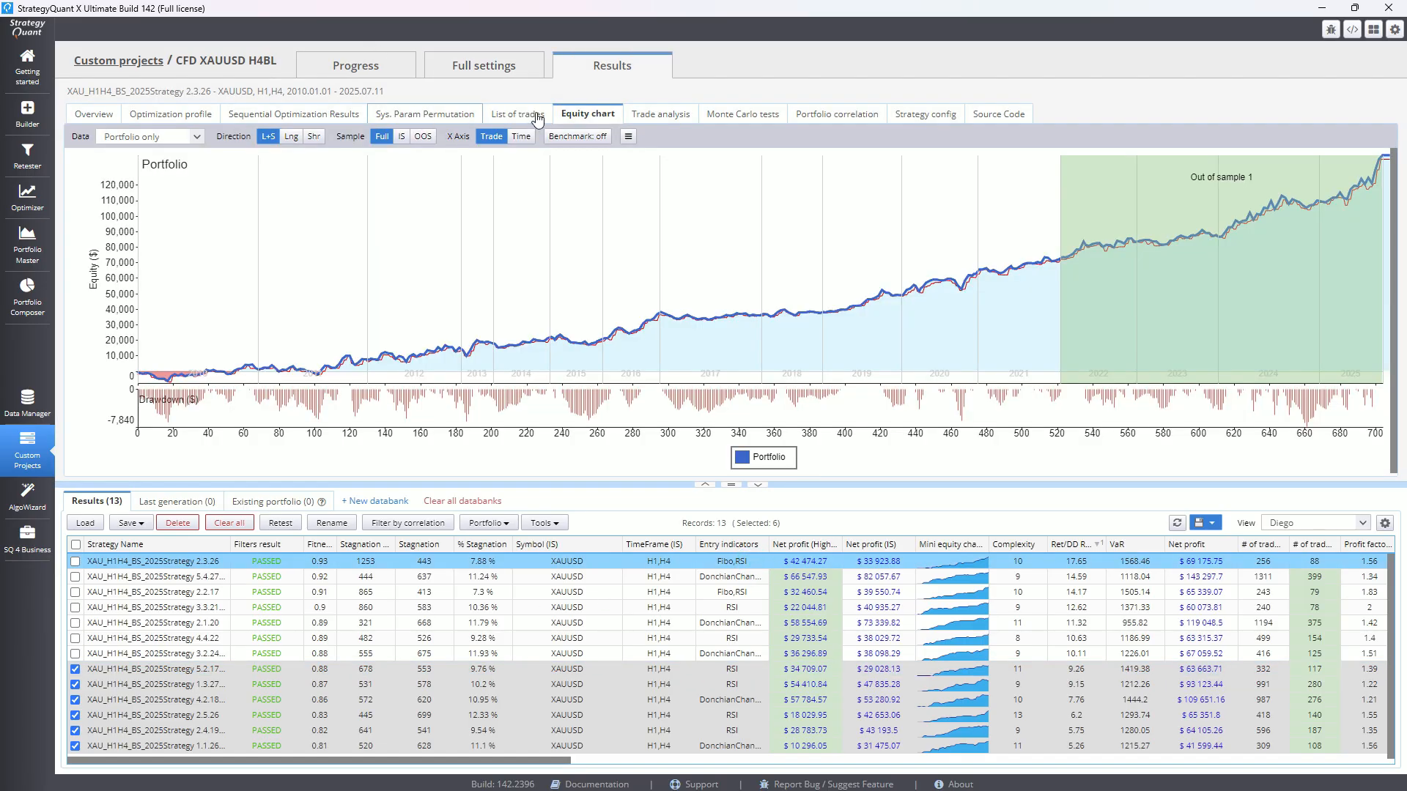
pyautogui.click(628, 137)
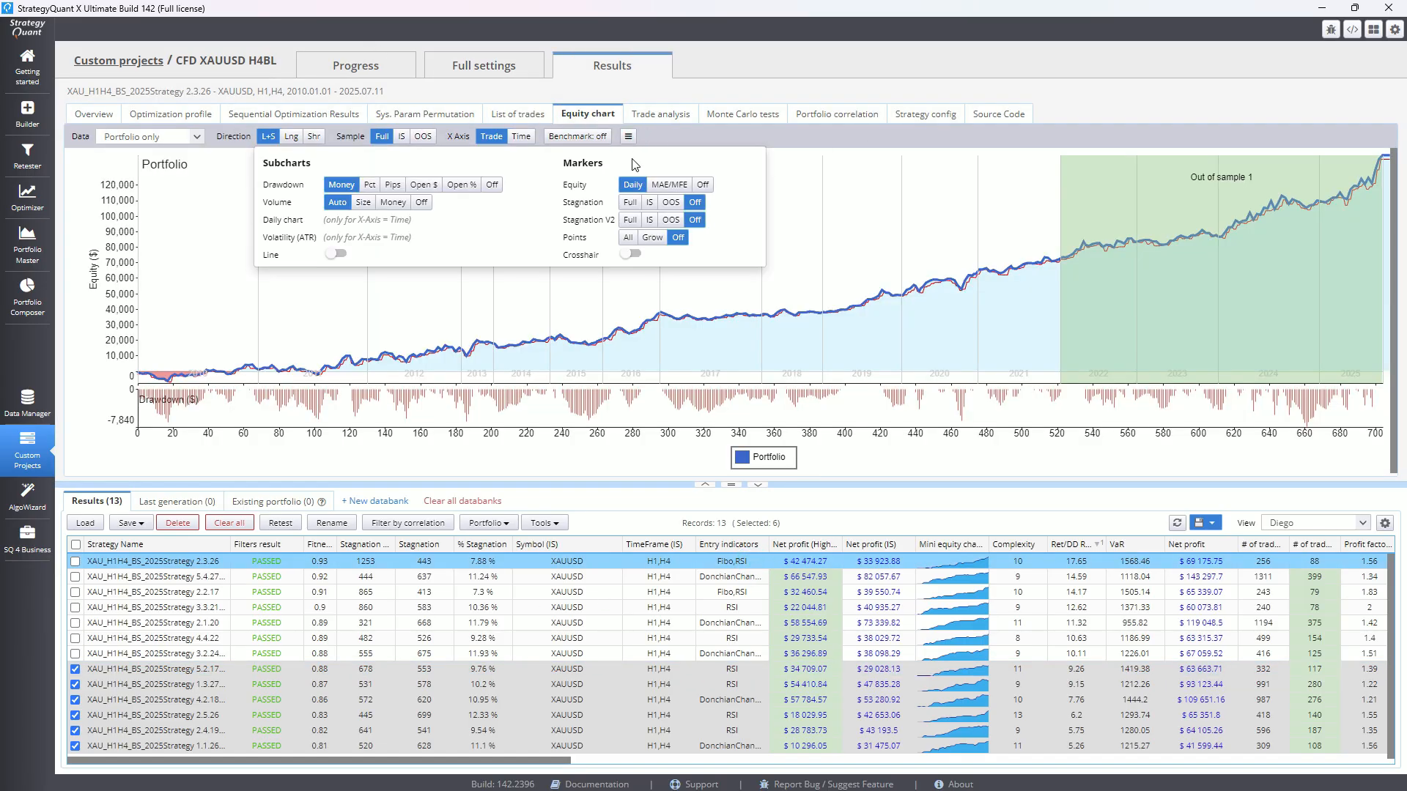
pyautogui.click(631, 203)
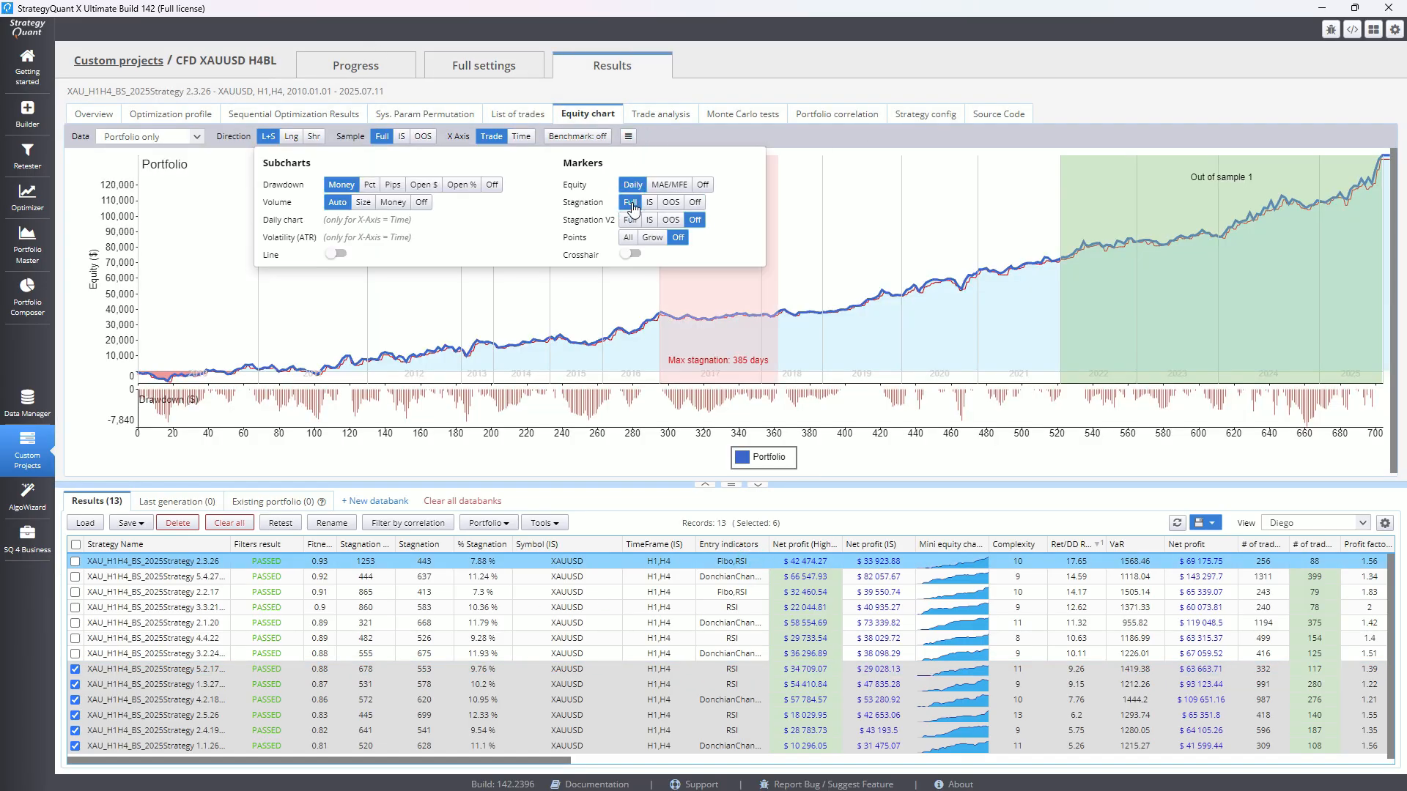
pyautogui.click(830, 137)
# Examine the equity curves and maximum stagnation periods of the other databank strategies, from 5.4.27(1) down to 1.1.26(2).
pyautogui.click(740, 577)
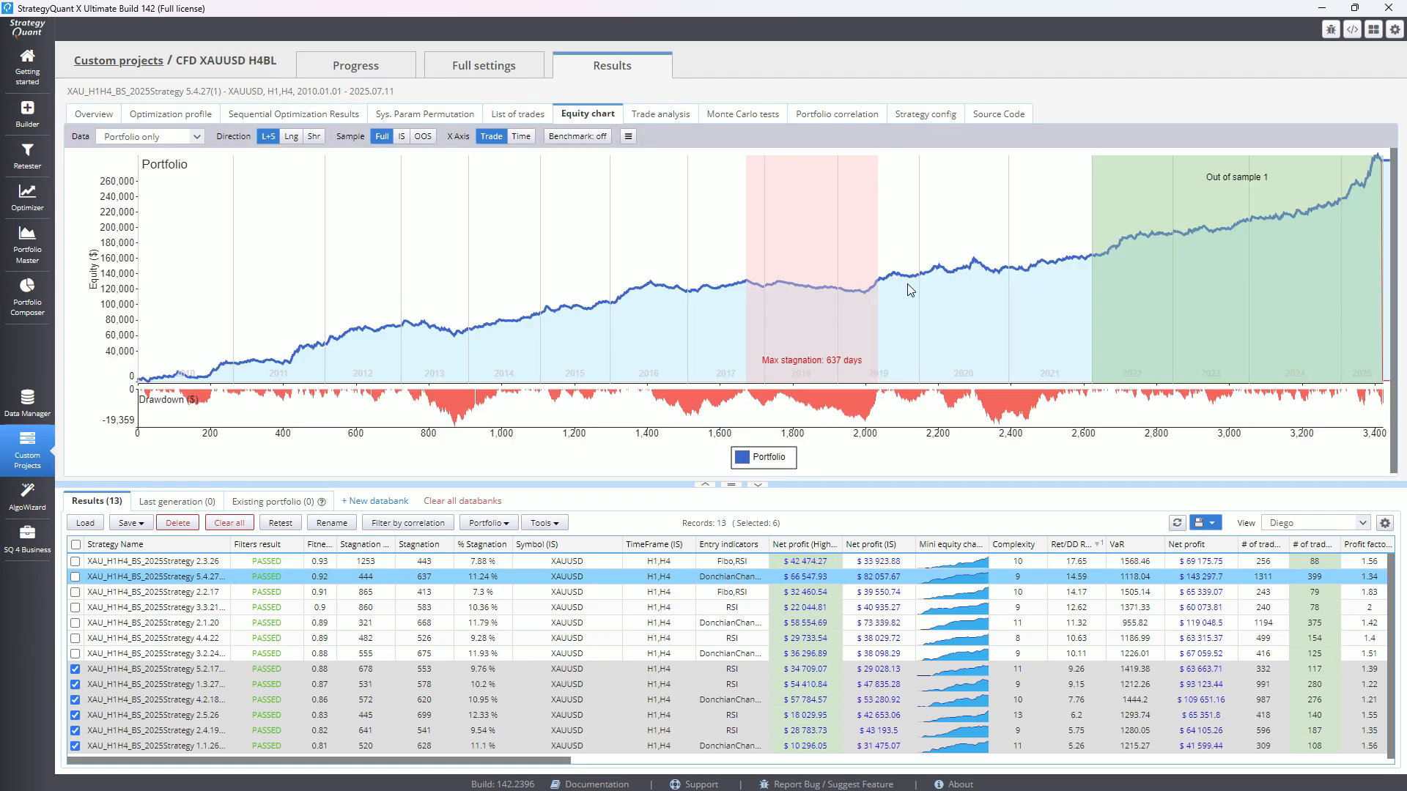
pyautogui.click(744, 593)
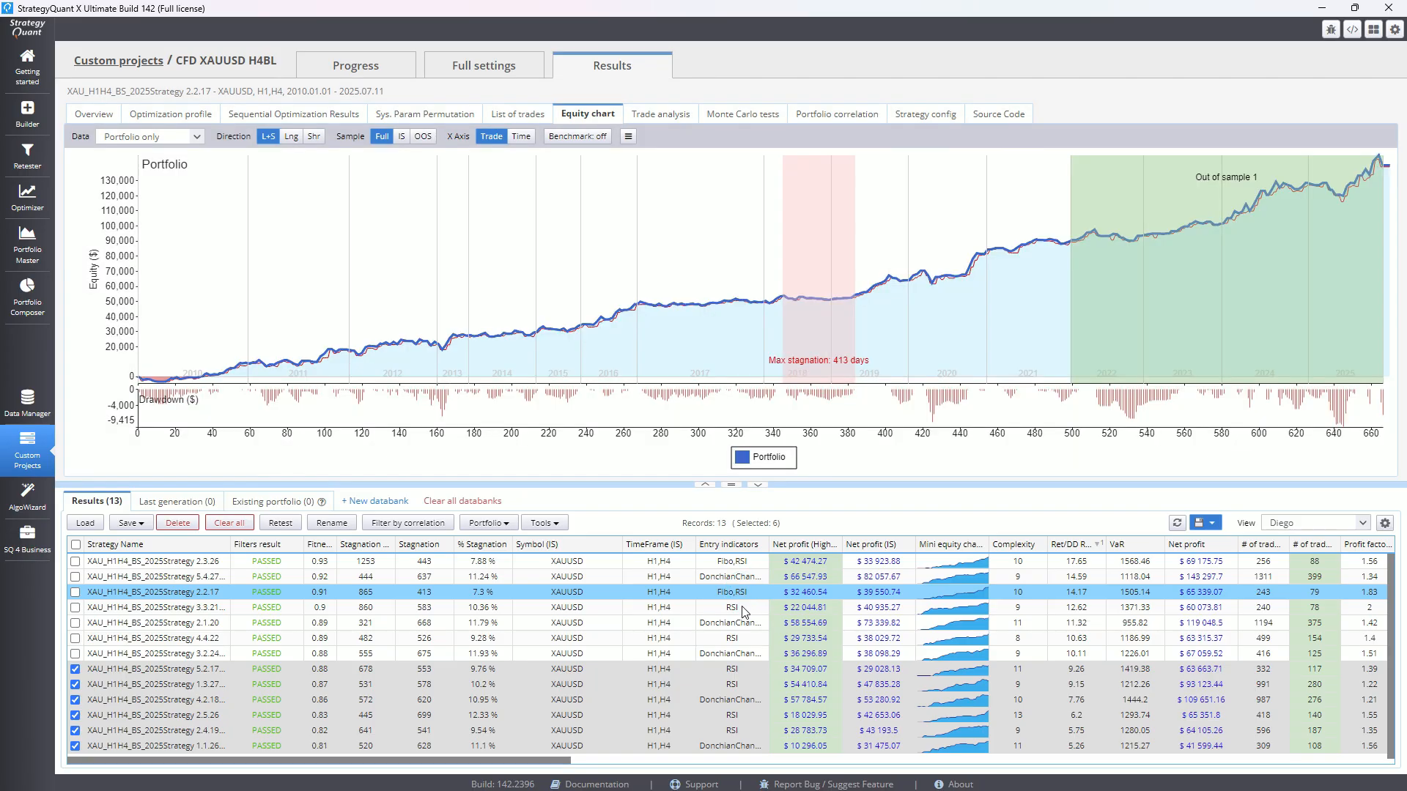
pyautogui.click(740, 611)
pyautogui.click(742, 627)
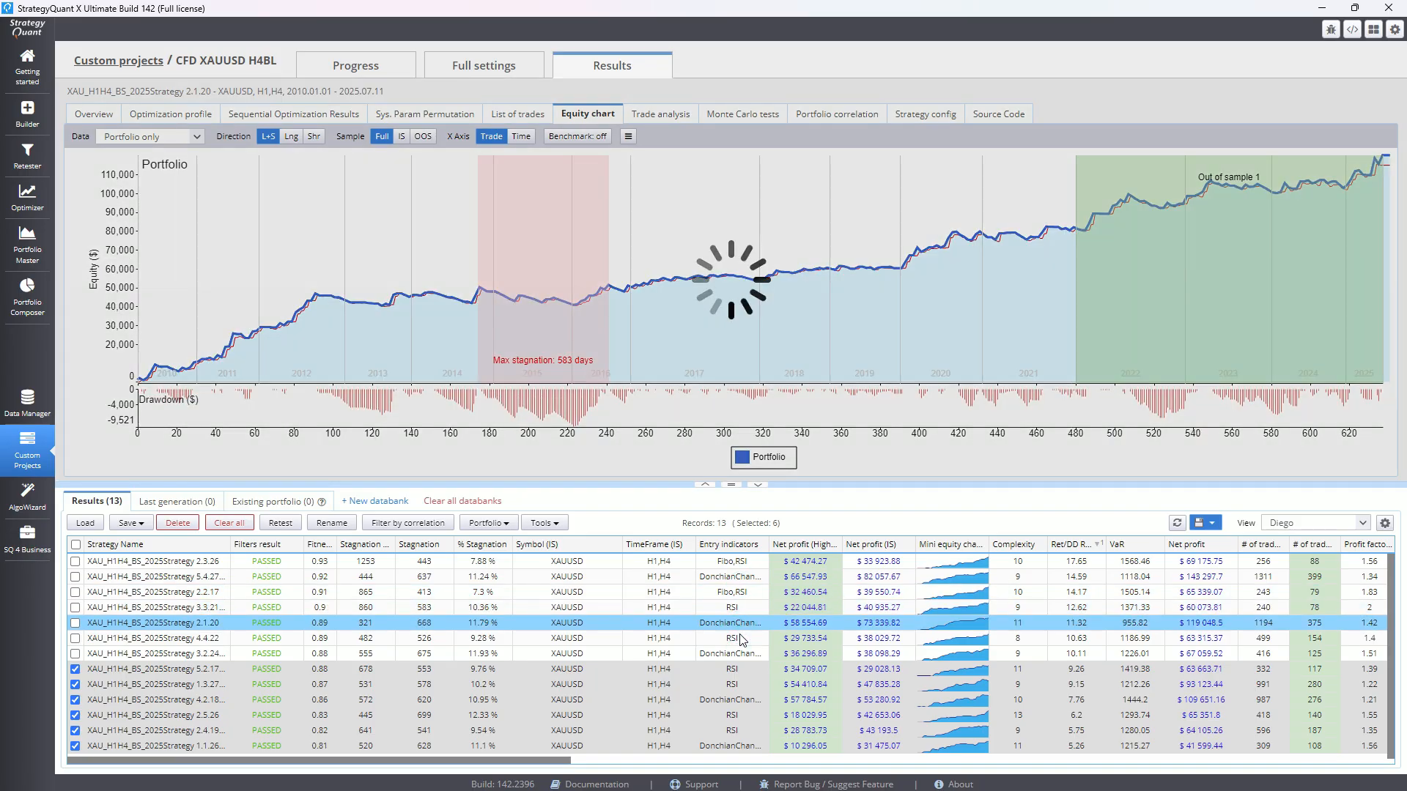
pyautogui.click(740, 652)
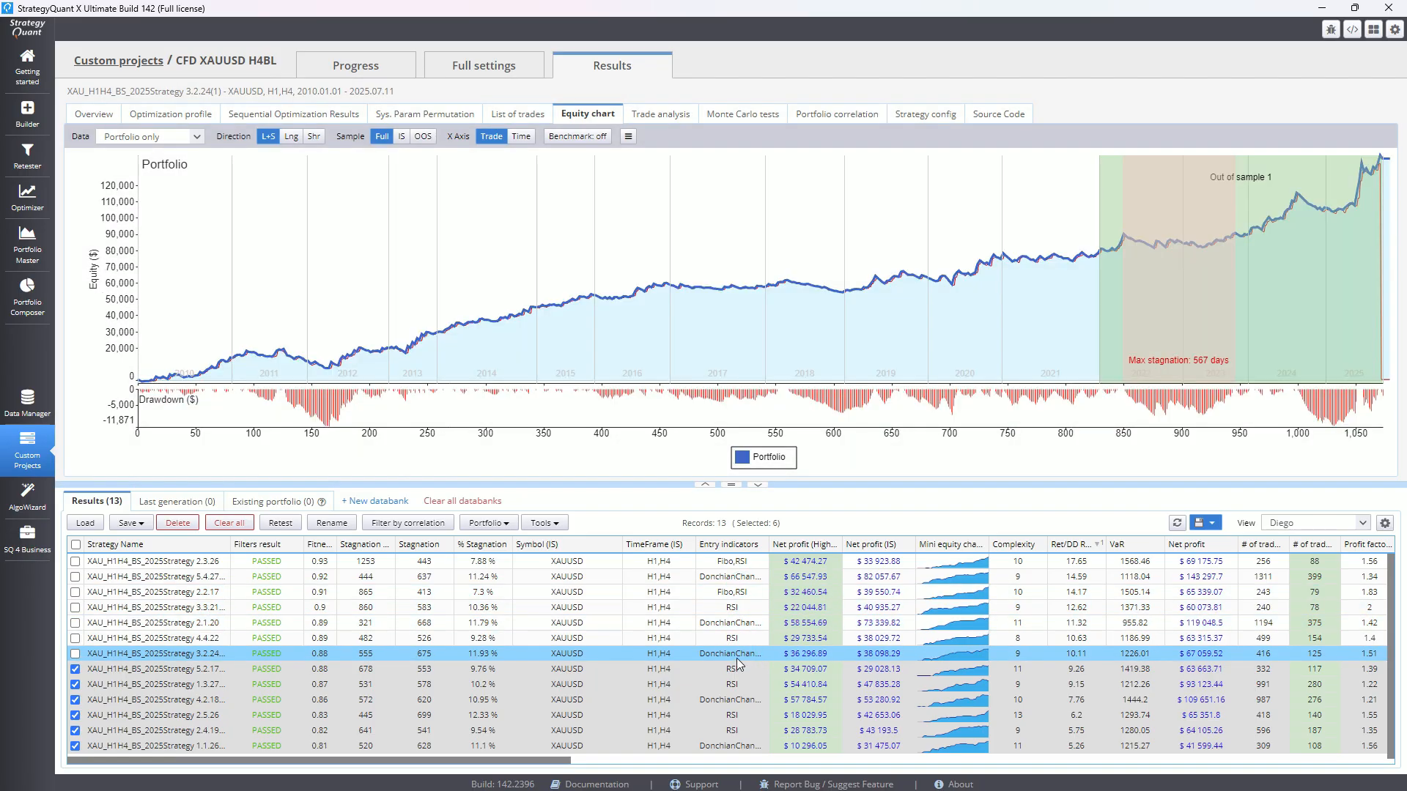
pyautogui.click(740, 670)
pyautogui.click(742, 685)
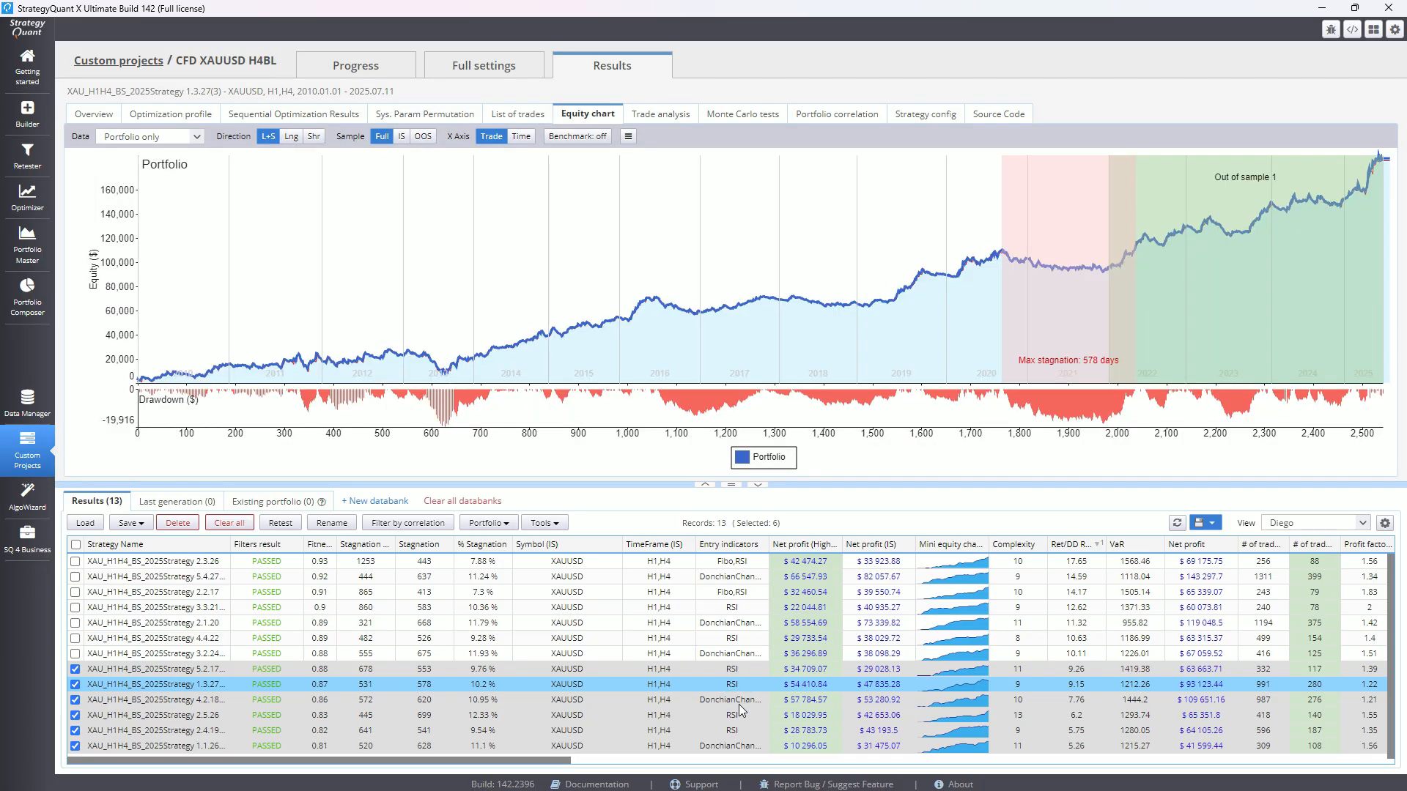
pyautogui.click(739, 702)
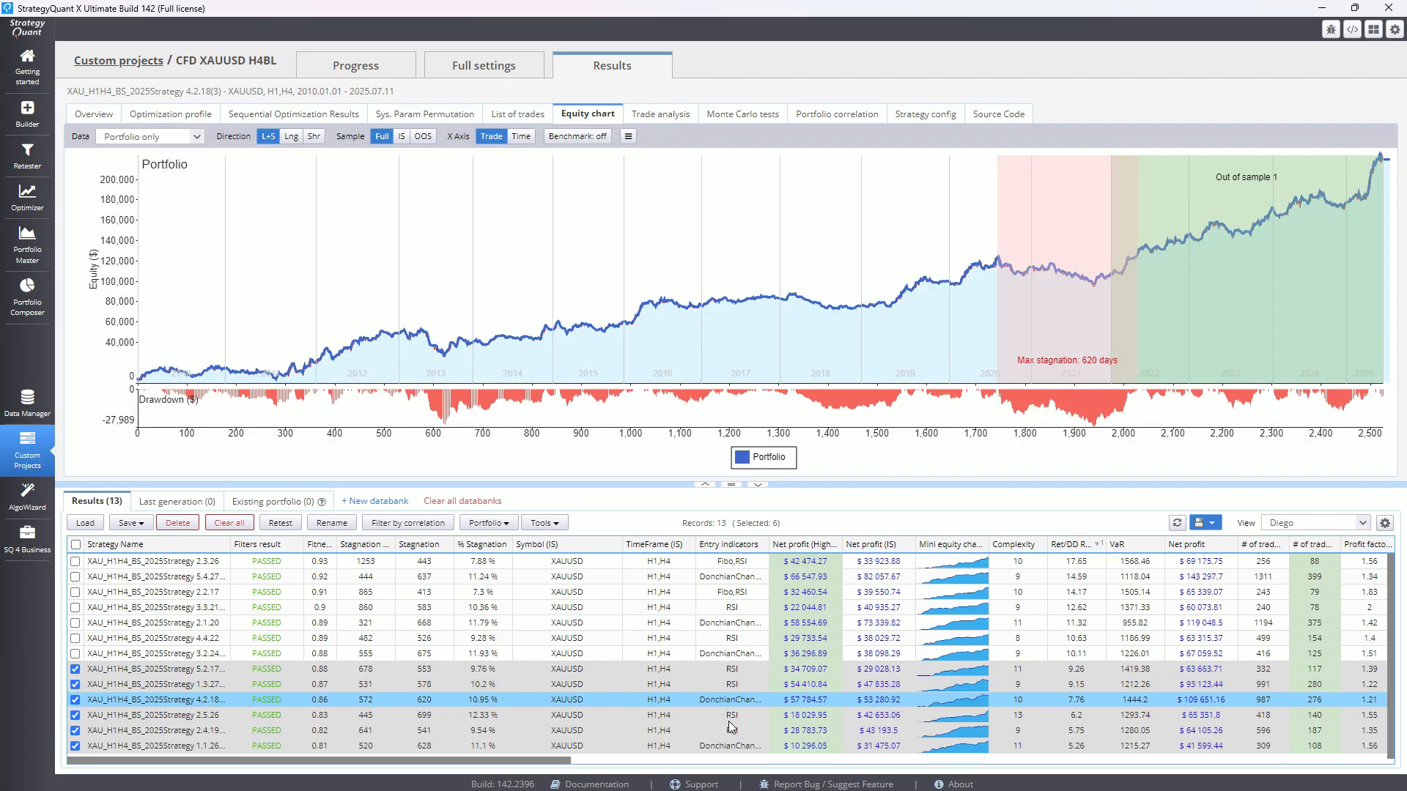
pyautogui.click(730, 715)
pyautogui.click(733, 731)
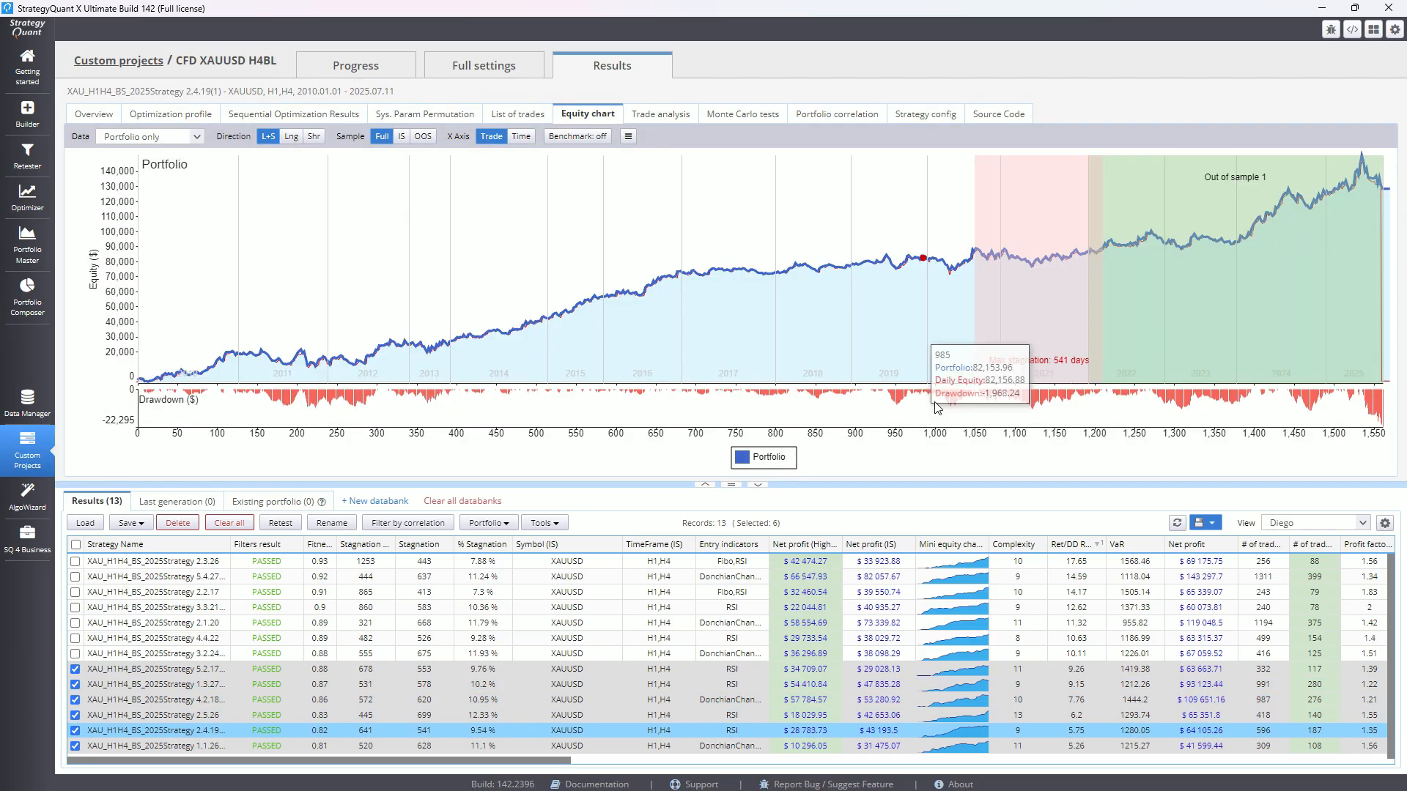
pyautogui.click(721, 747)
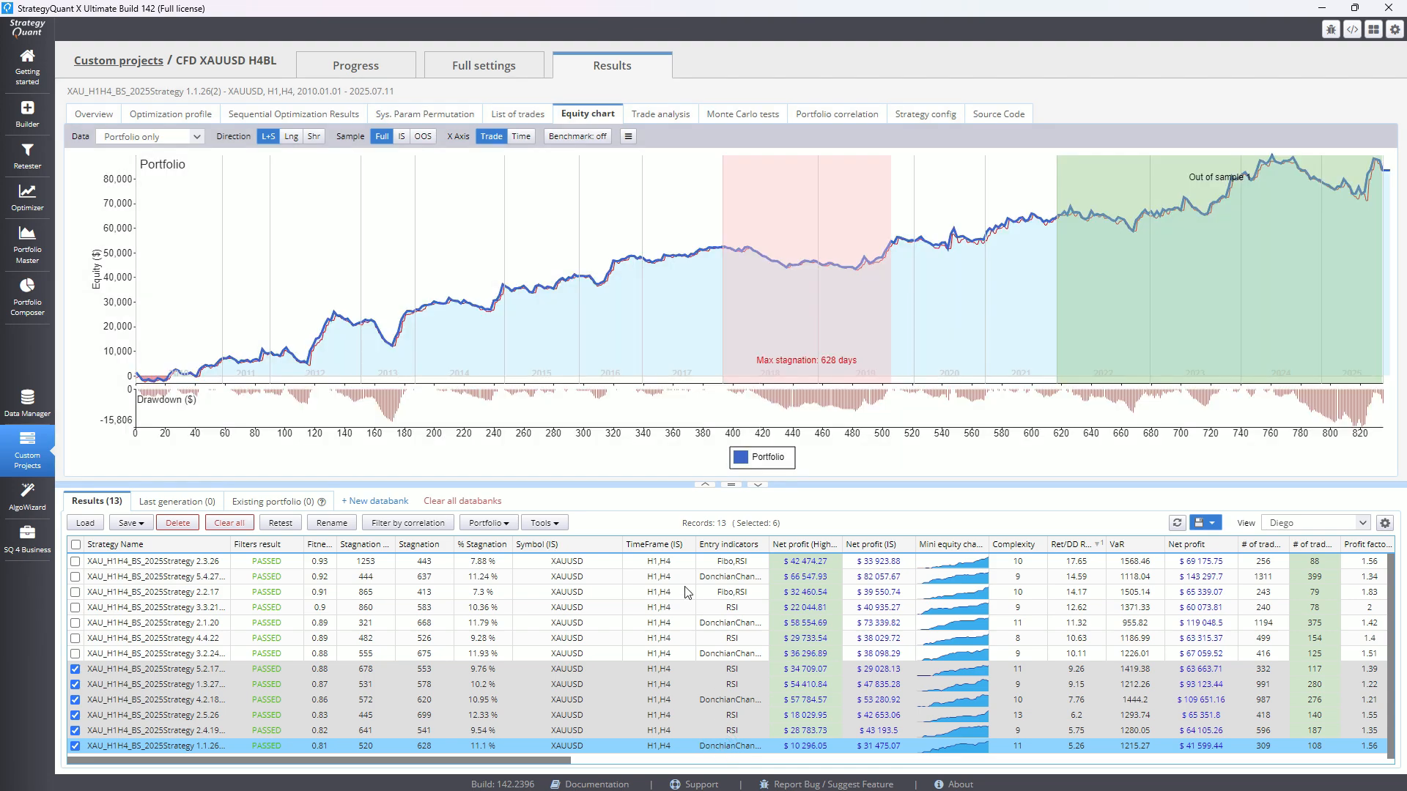
# Replace all strategies in the Results databank with strategy files 2.1.20, 2.3.26 and 5.4.27(1) from the H1H4\04 Definitivas folder.
pyautogui.click(230, 523)
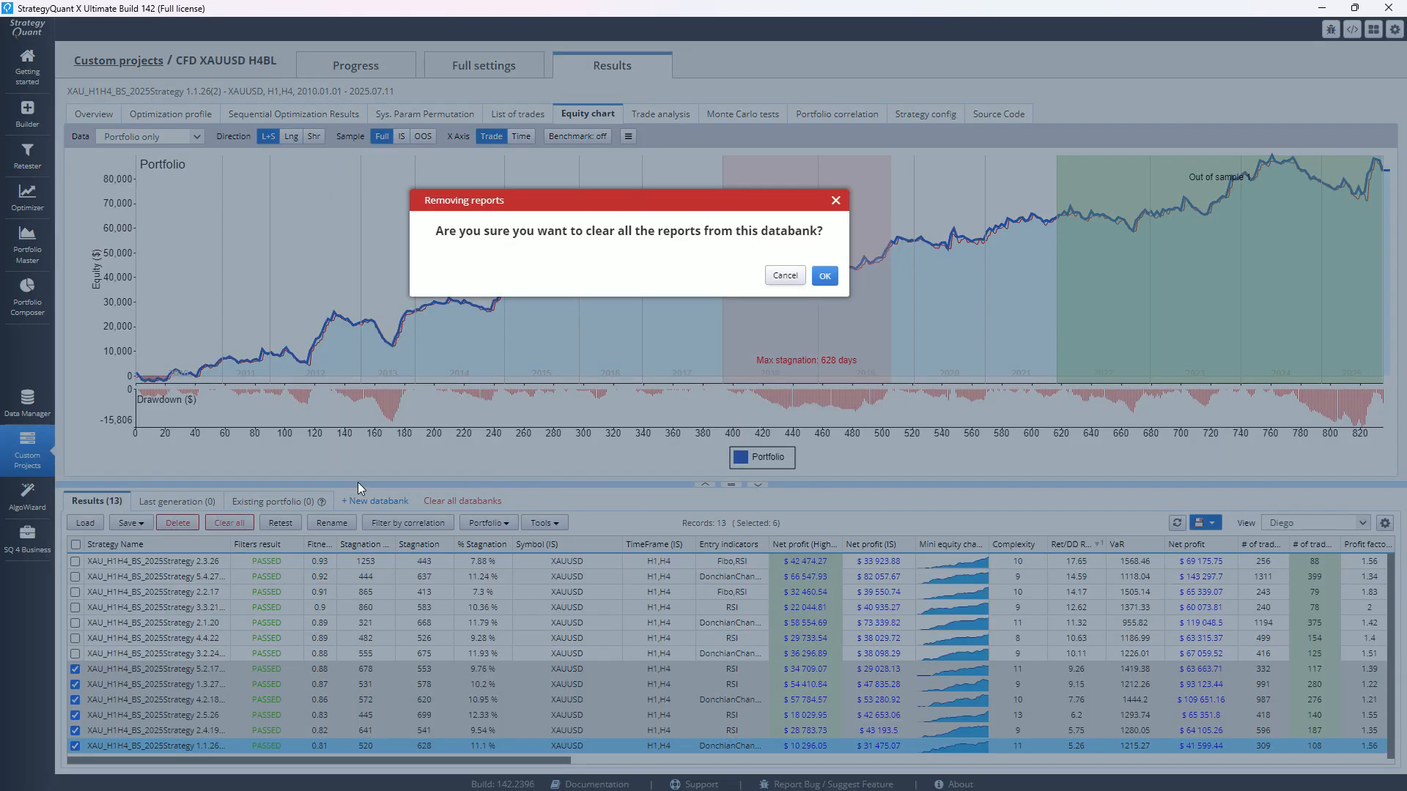
pyautogui.click(822, 278)
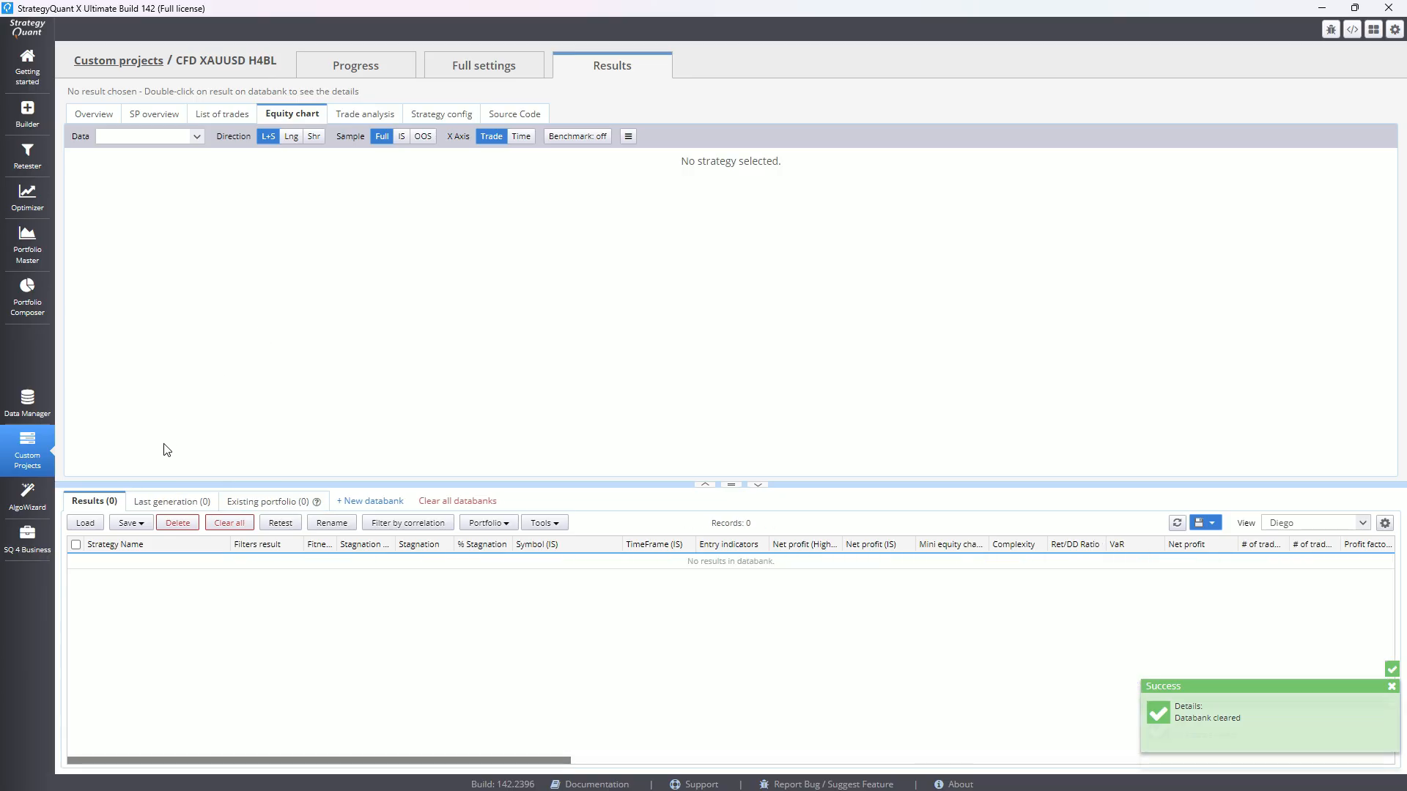
pyautogui.click(85, 522)
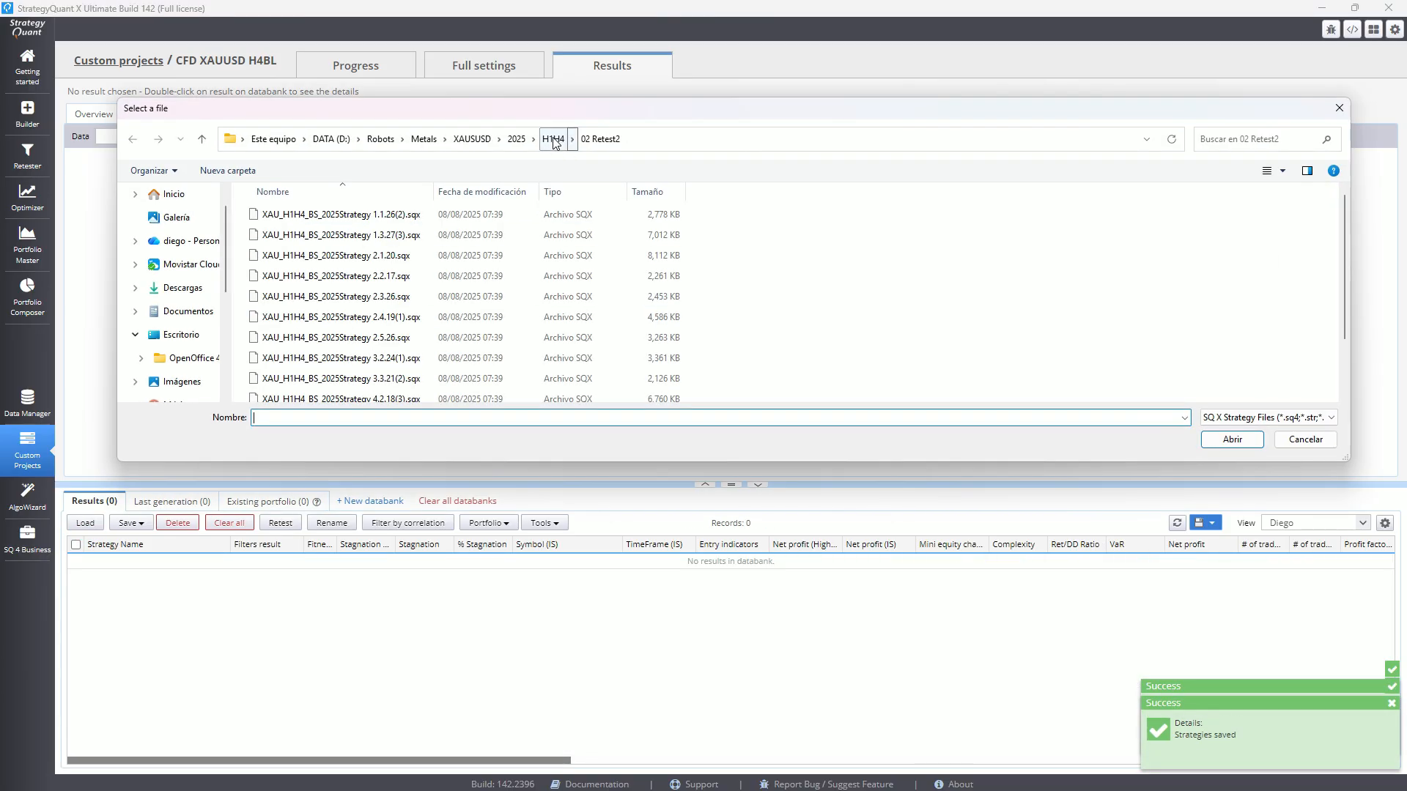
pyautogui.click(554, 139)
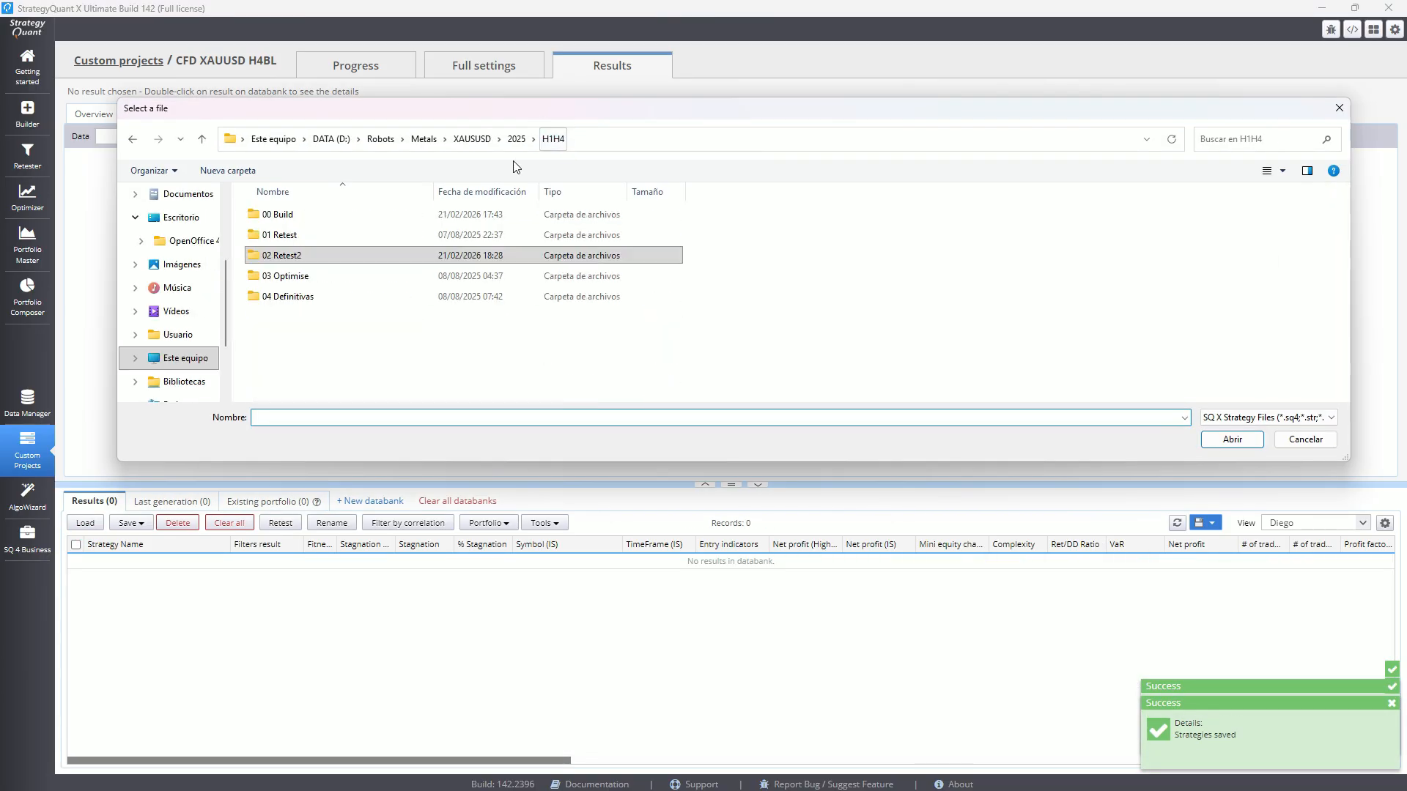
pyautogui.doubleClick(300, 297)
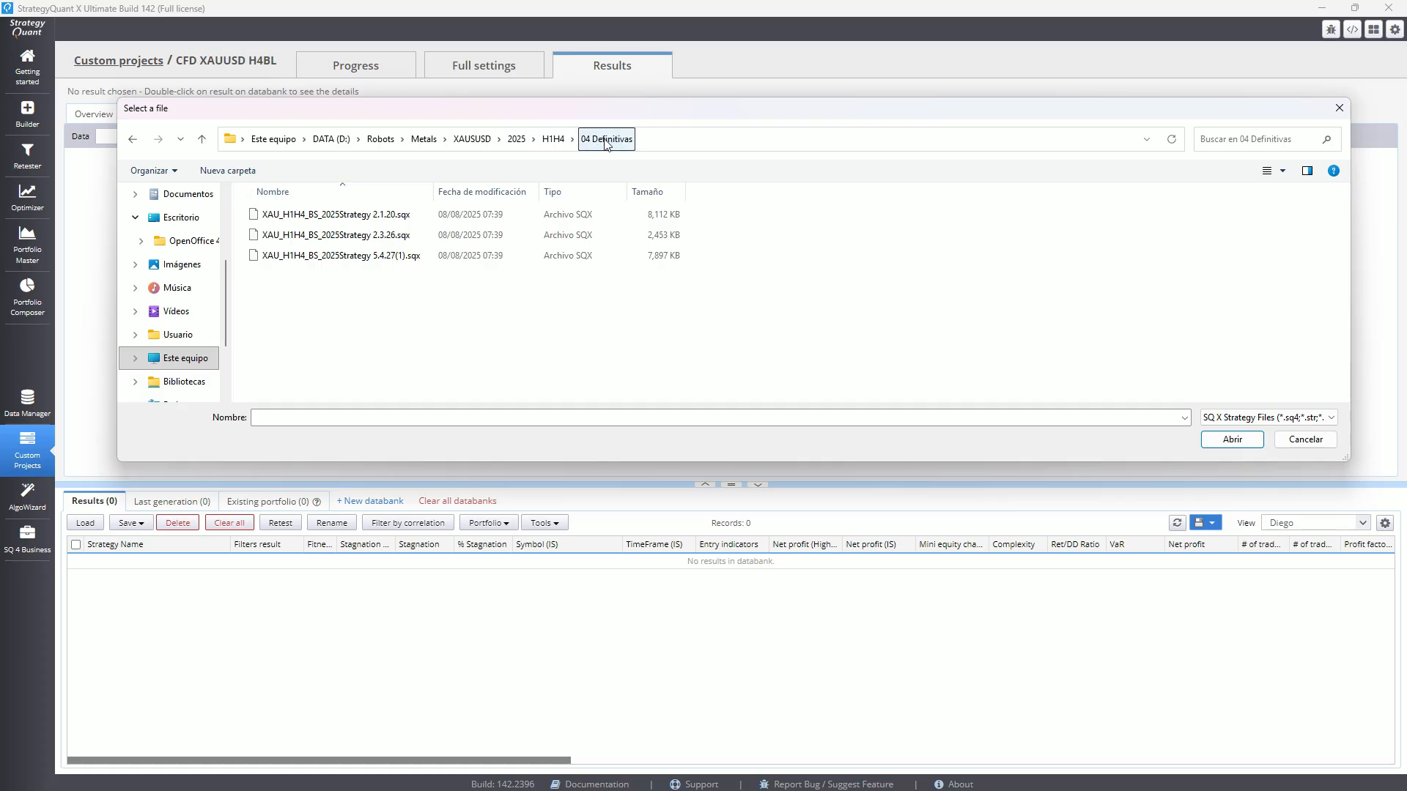
pyautogui.click(394, 214)
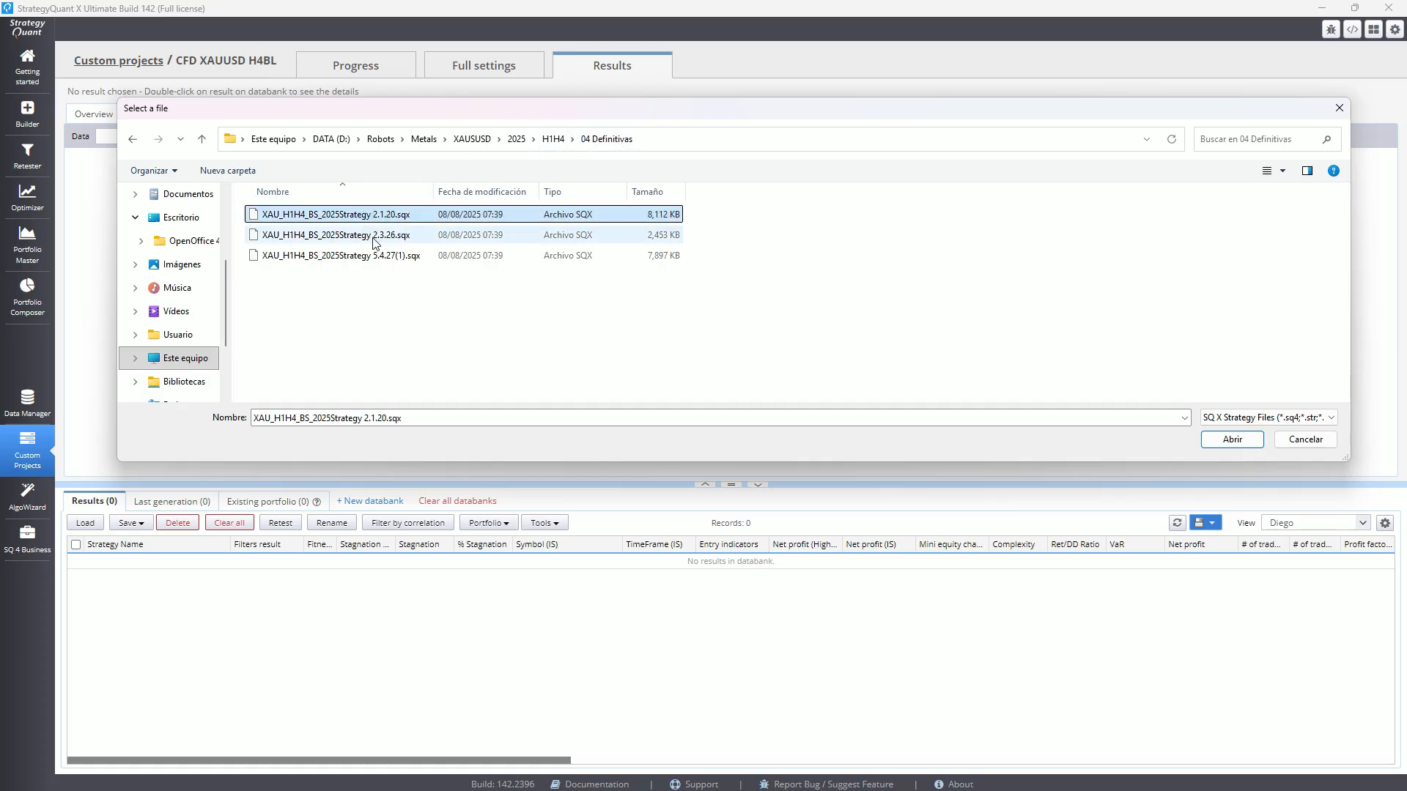
pyautogui.keyDown('shift'); pyautogui.click(381, 255); pyautogui.keyUp('shift')
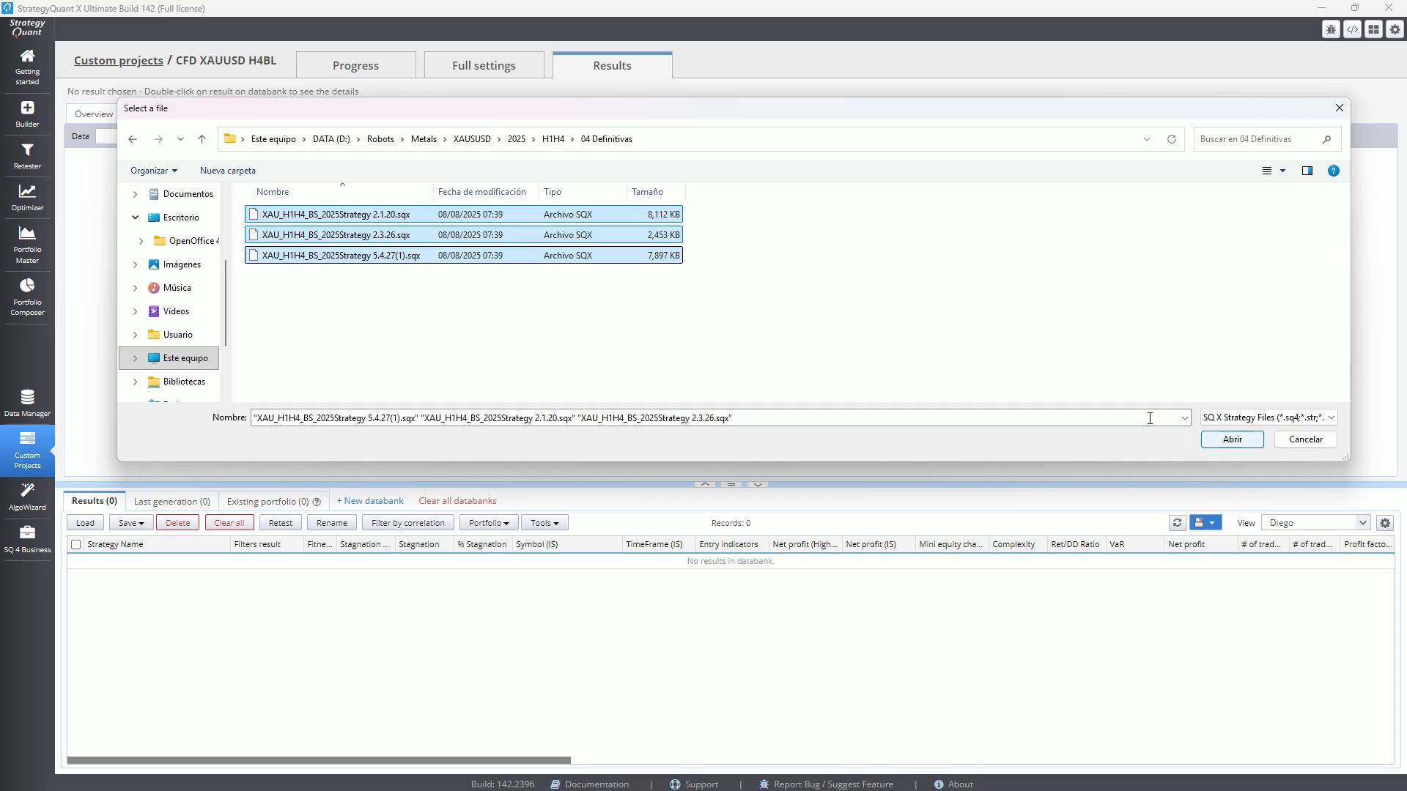
pyautogui.click(1216, 441)
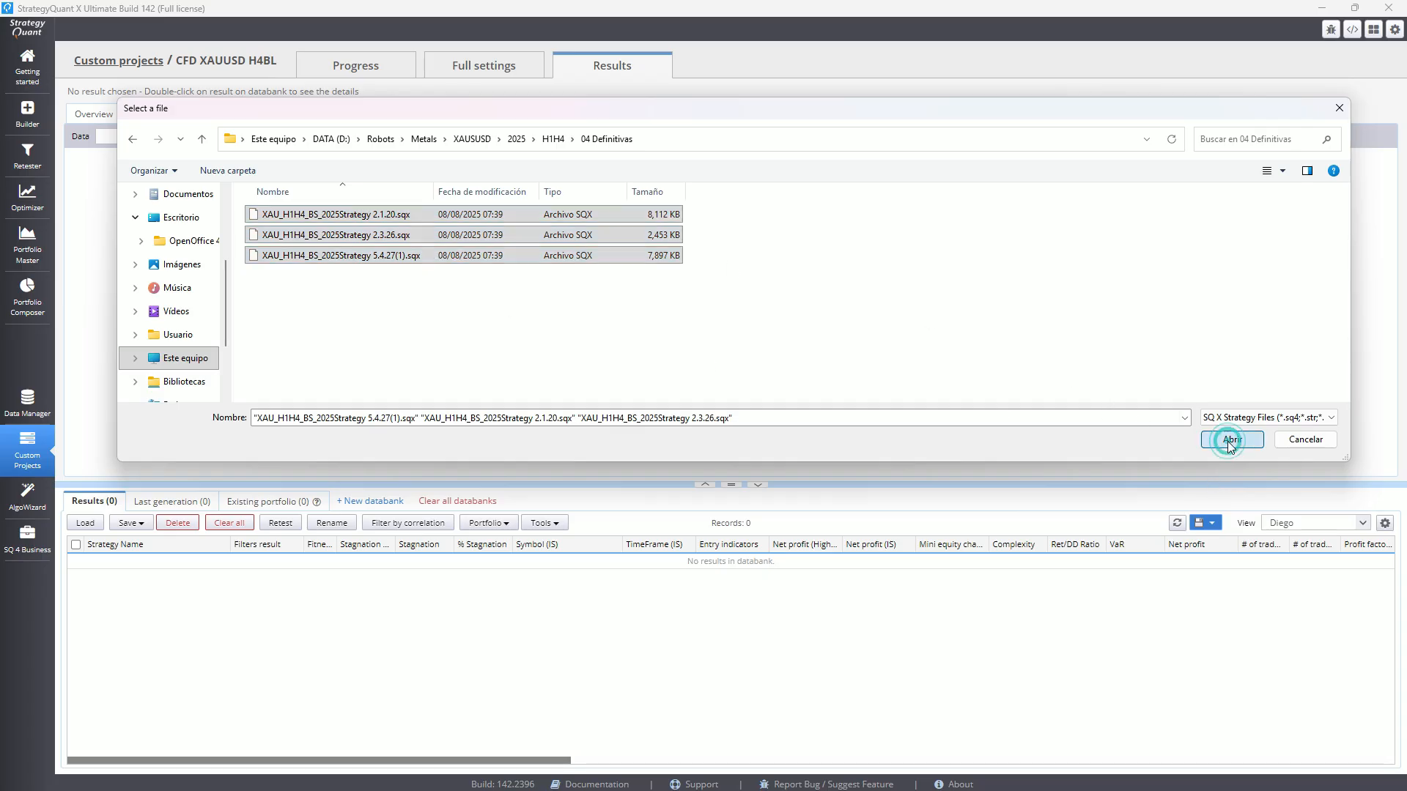
# Examine the equity charts of final strategies 2.1.20 and 2.3.26 and check the files in the 04 Definitivas folder.
pyautogui.doubleClick(195, 561)
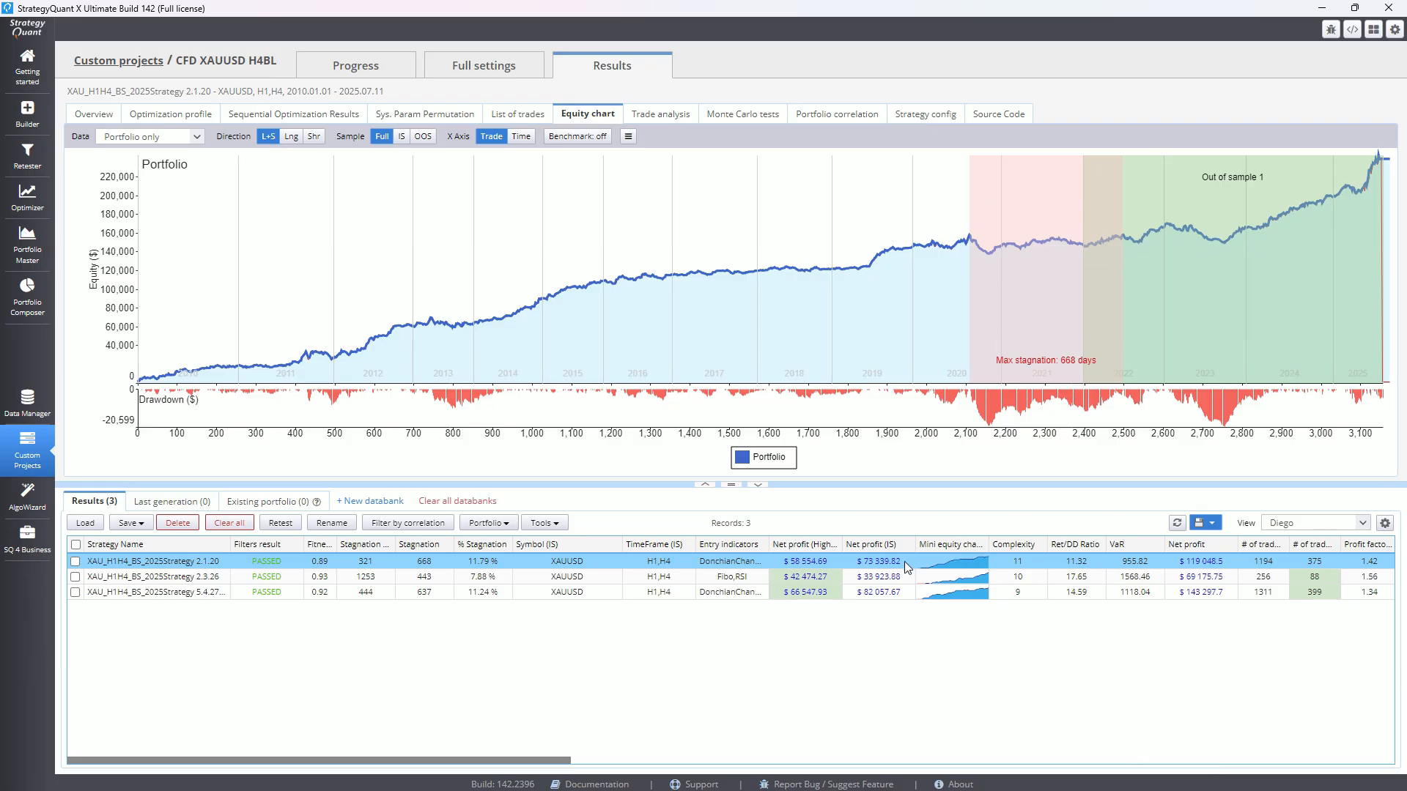
pyautogui.click(378, 576)
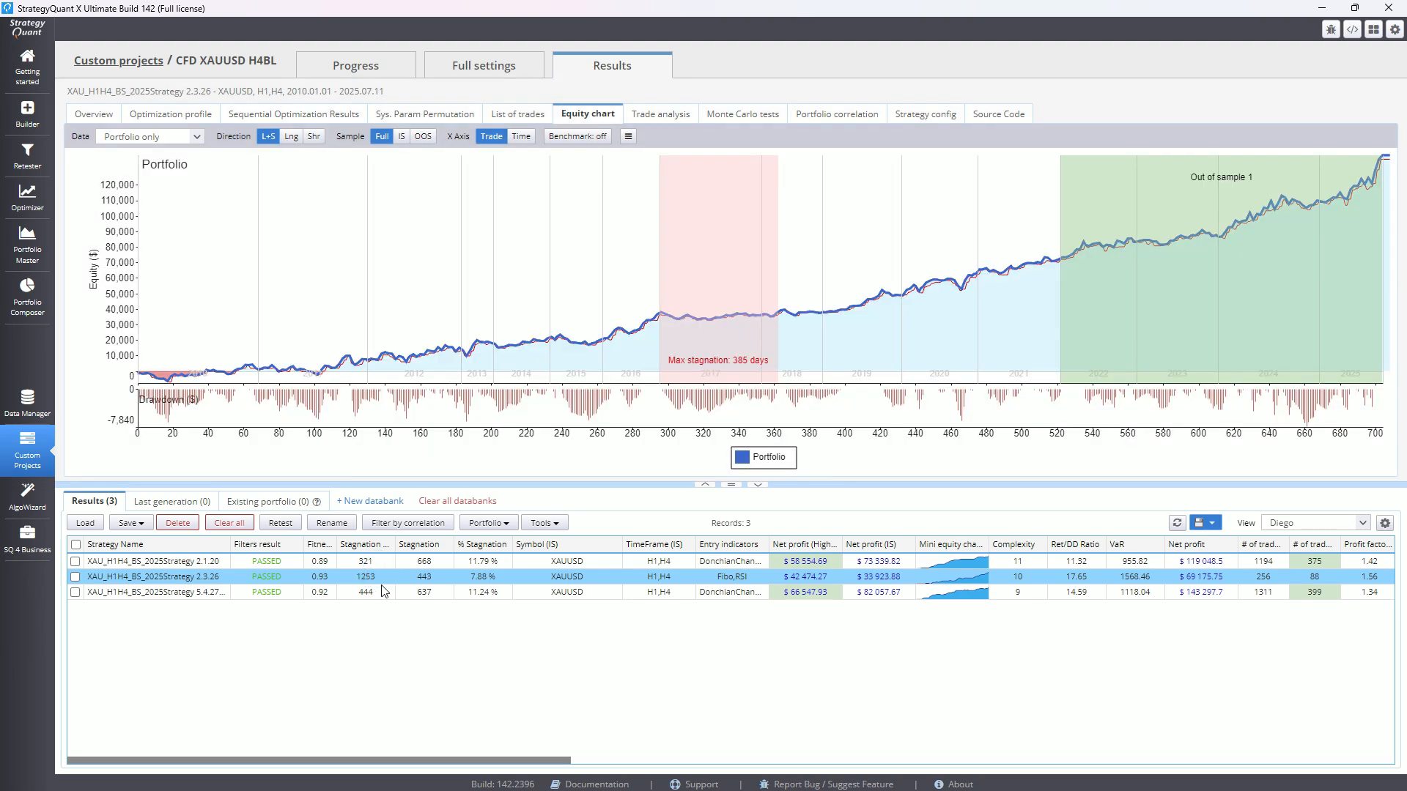
pyautogui.click(85, 522)
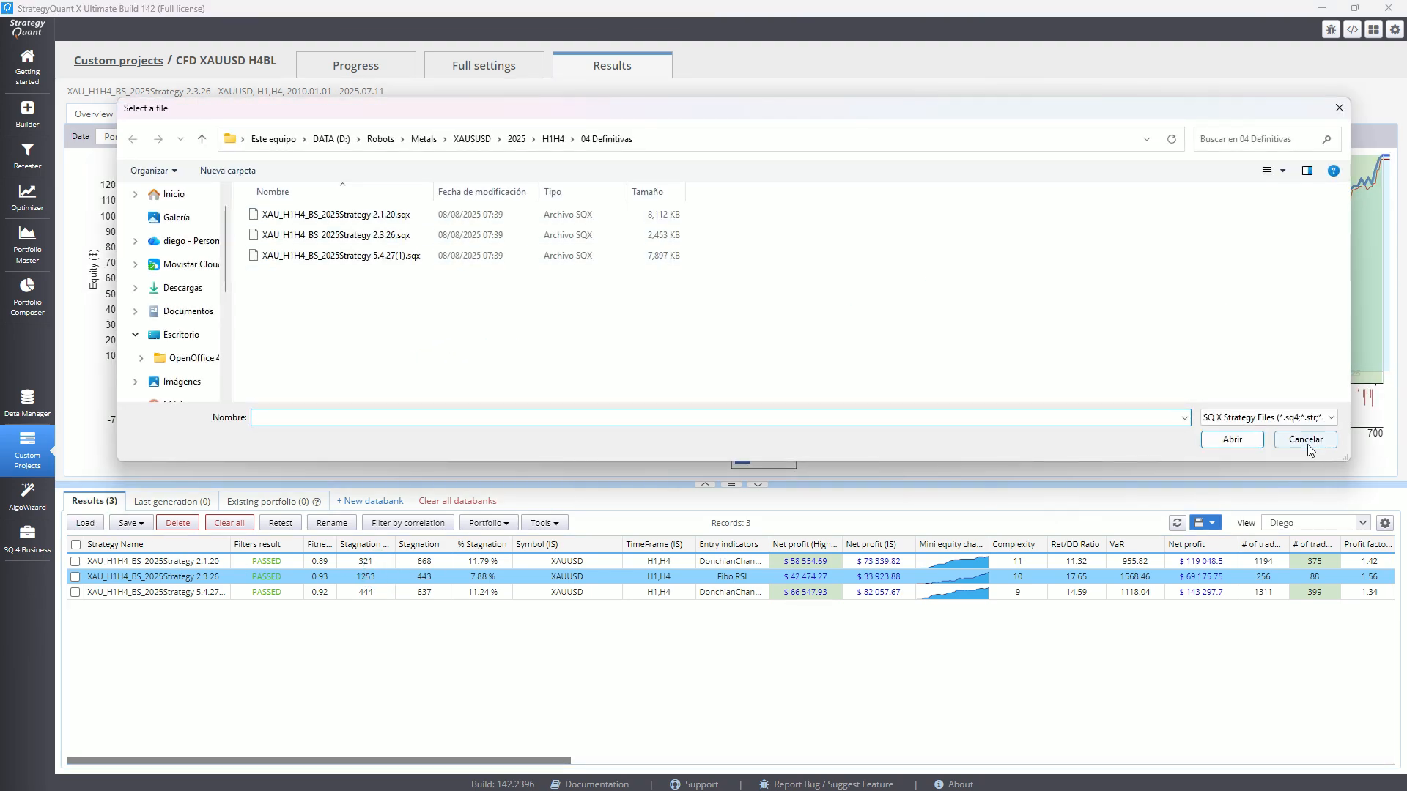
pyautogui.click(1339, 108)
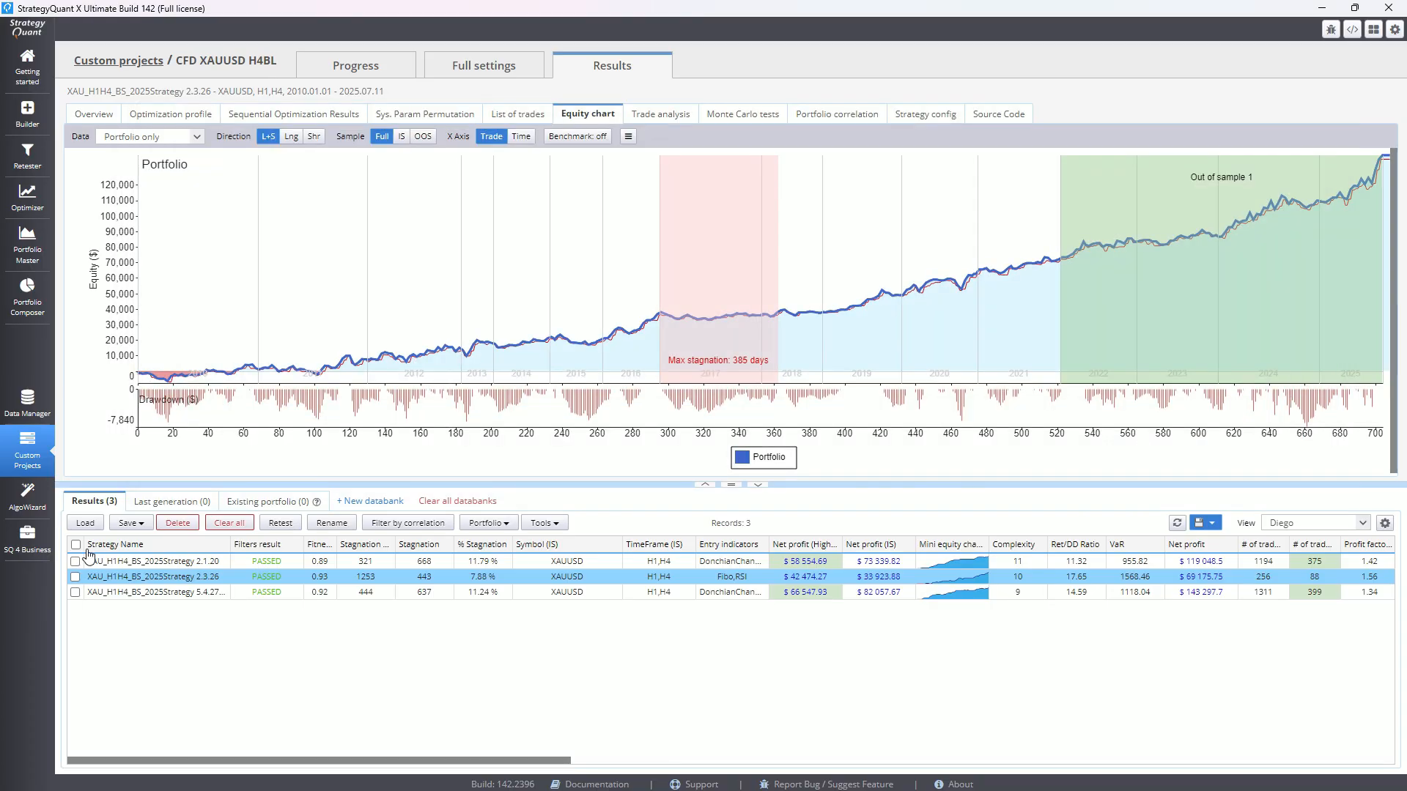
# Set the Retester's trading engine to MetaTrader5 (hedged).
pyautogui.click(27, 154)
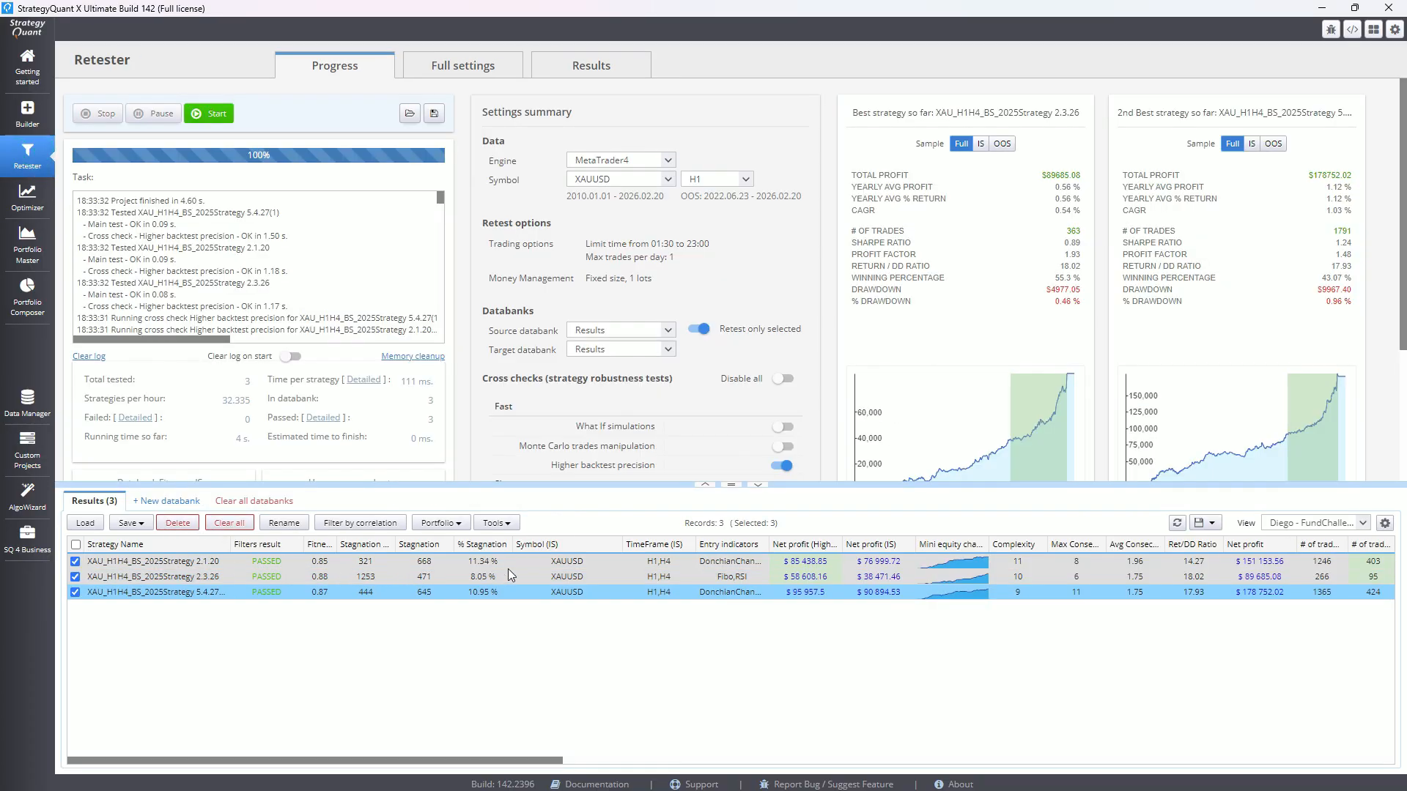
pyautogui.click(467, 69)
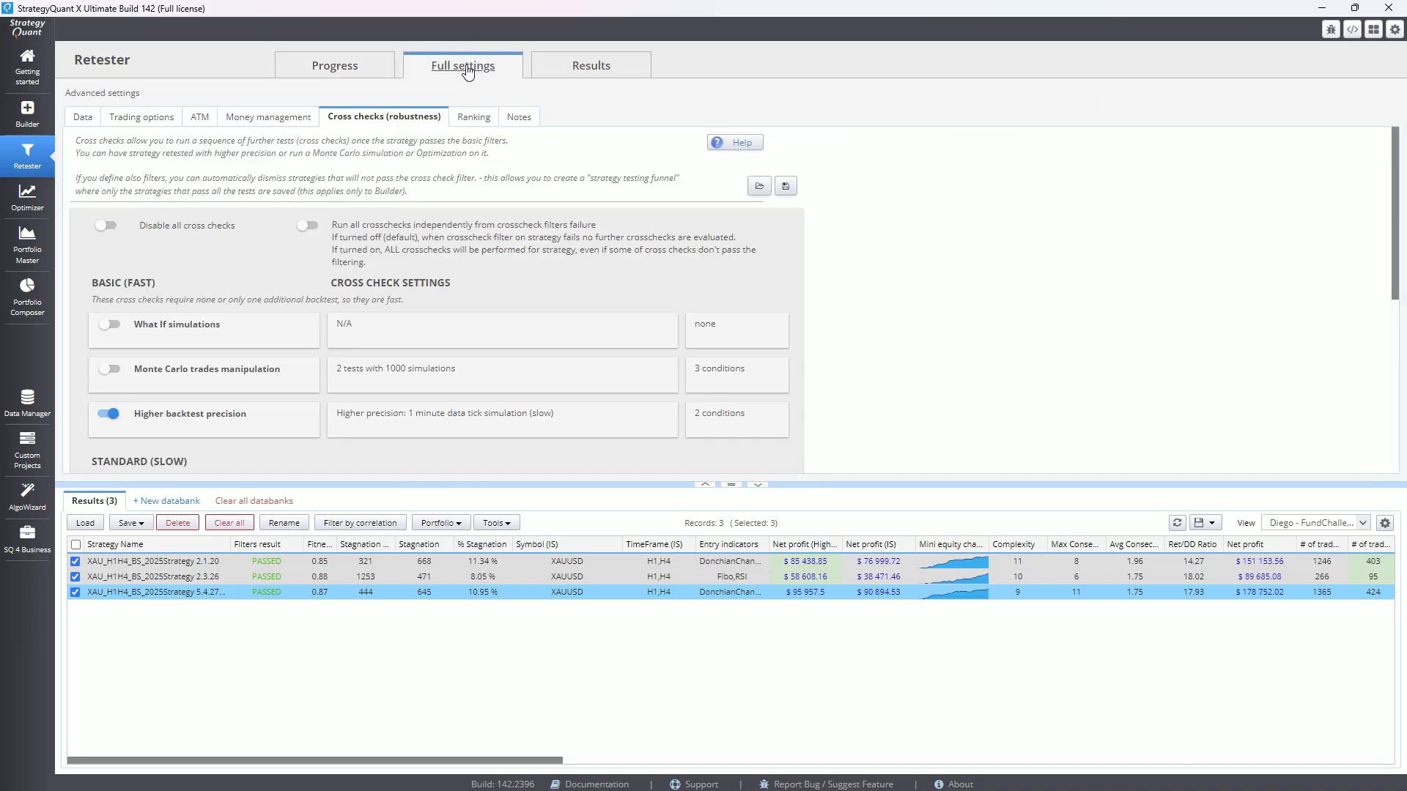
pyautogui.click(344, 69)
pyautogui.click(574, 163)
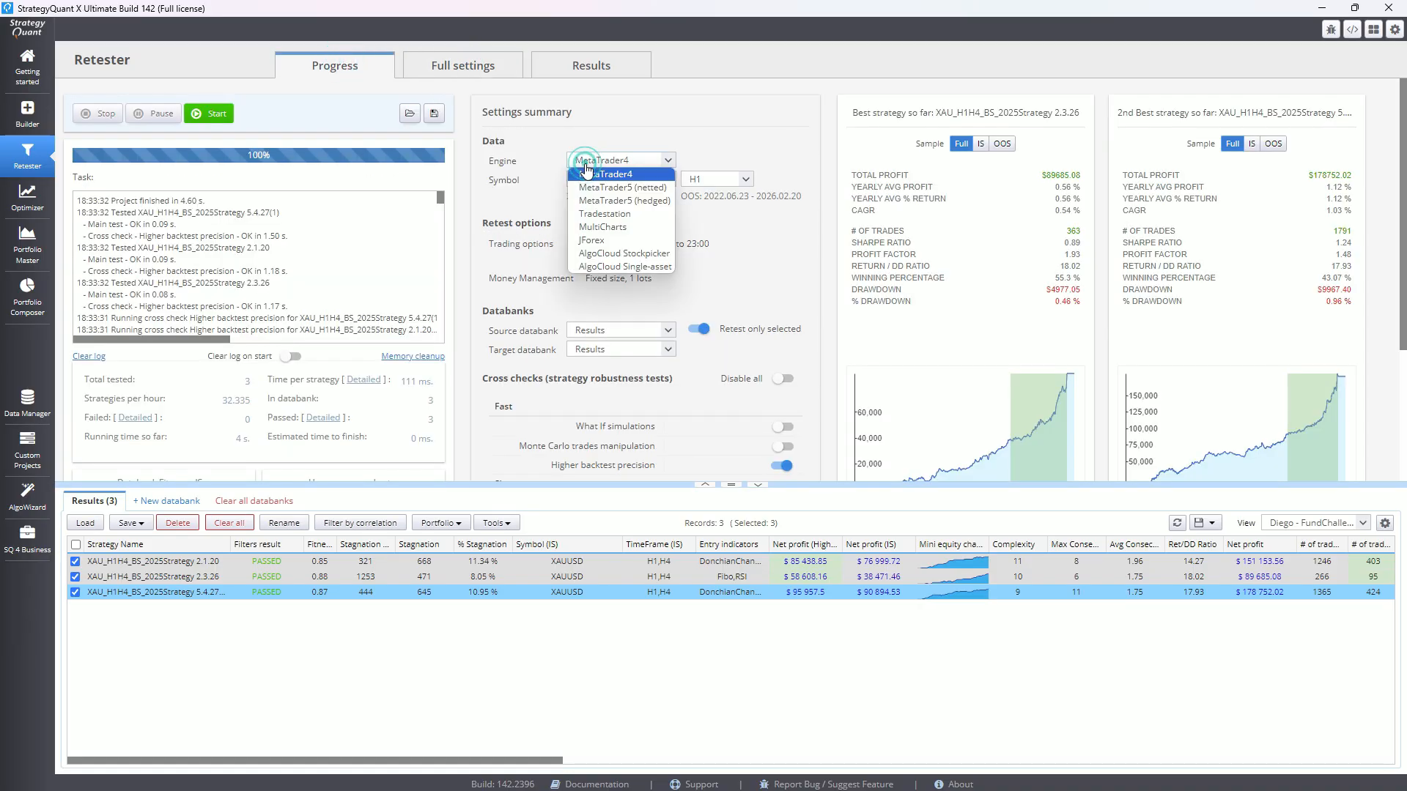
pyautogui.click(624, 202)
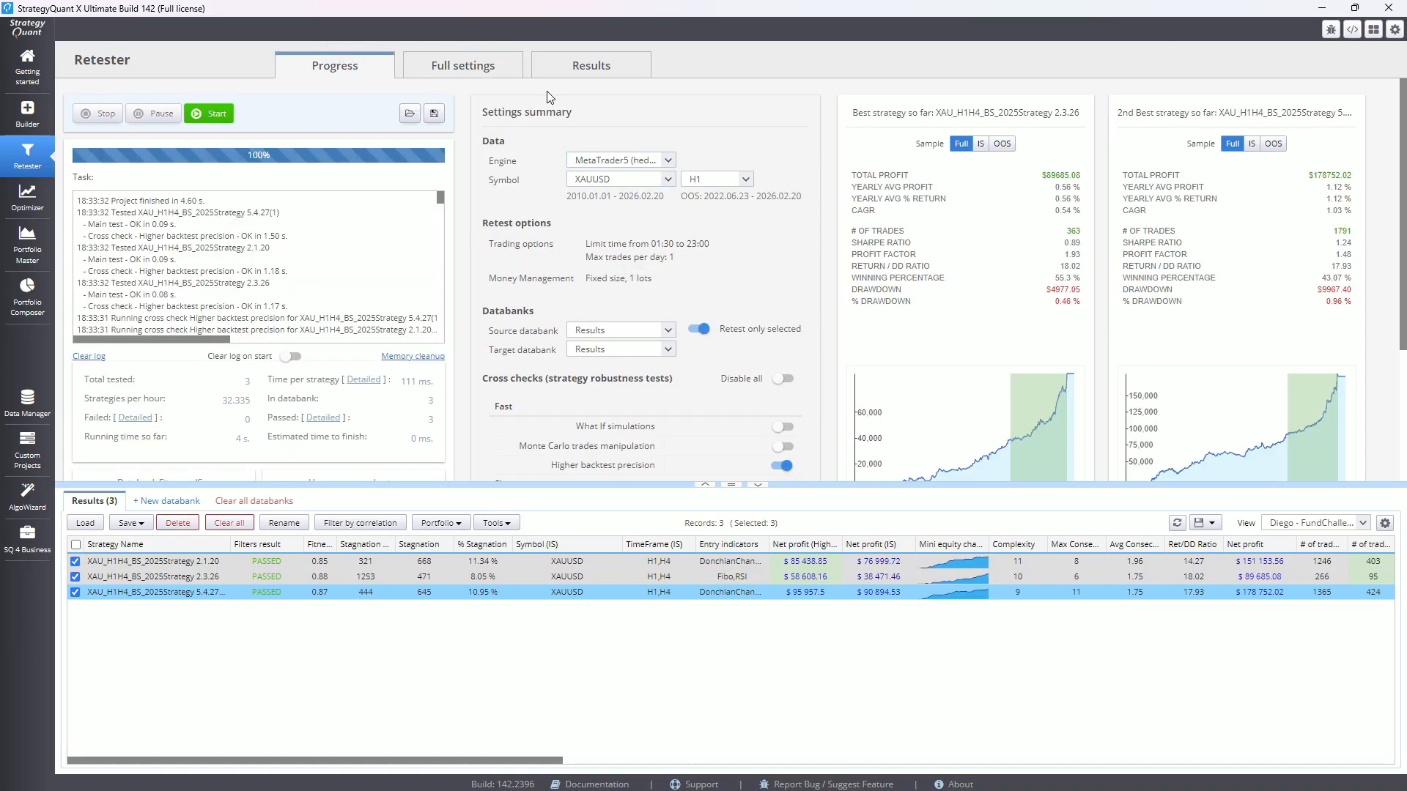
# Review the Retester's data settings, including backtest dates, subchart, test parameters and data range parts.
pyautogui.click(473, 67)
pyautogui.click(82, 117)
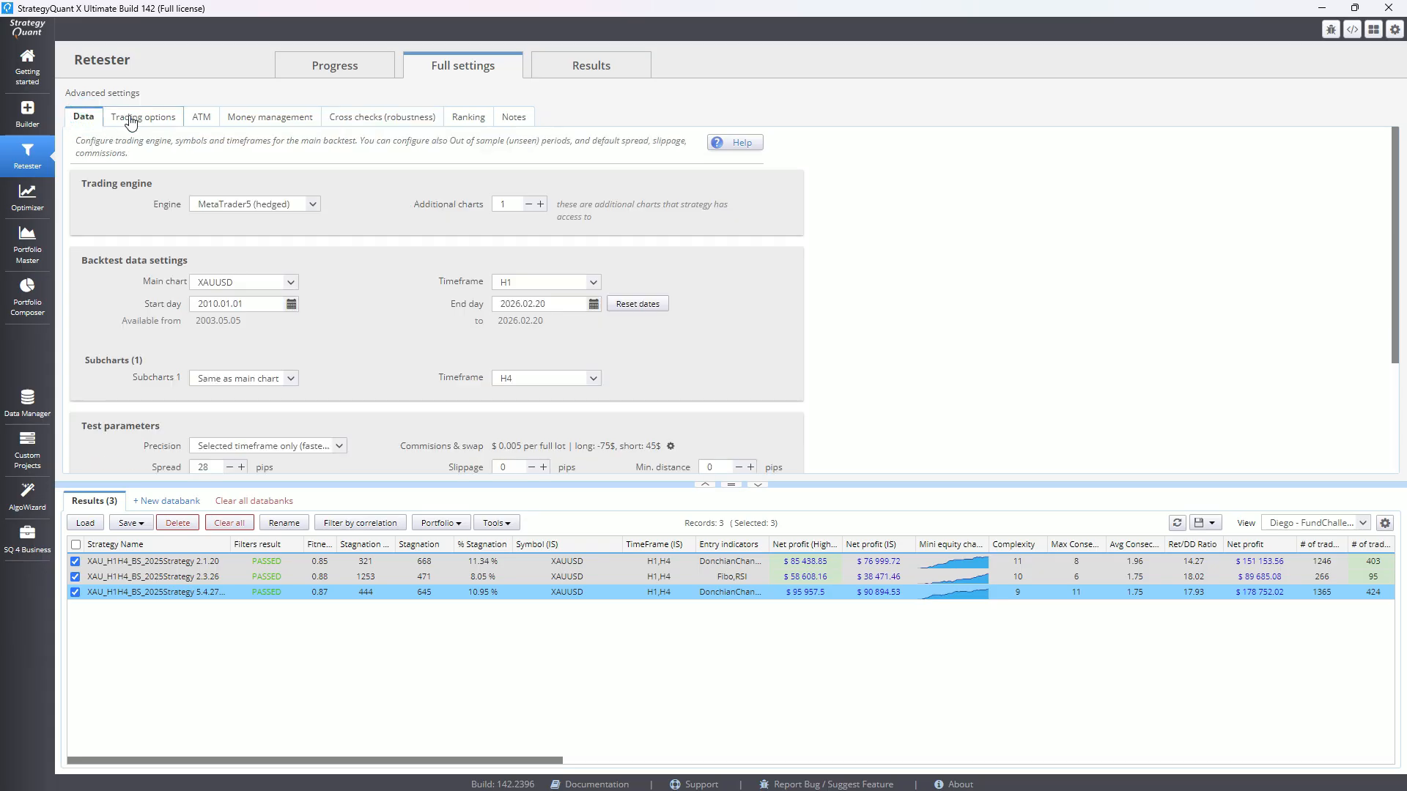
pyautogui.scroll(-1, 433, 255)
pyautogui.scroll(-3, 433, 255)
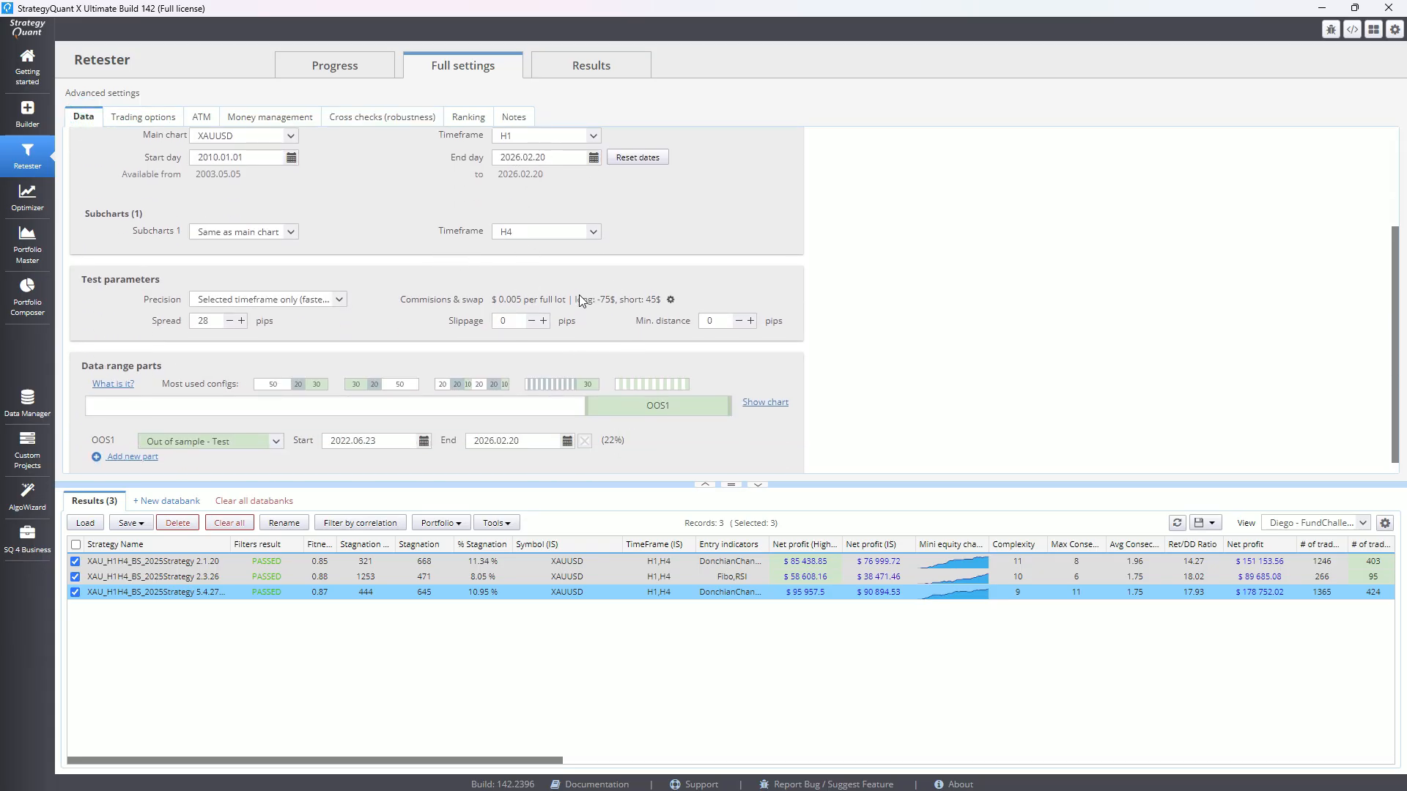
pyautogui.scroll(3, 542, 429)
# Review the Retester's robustness cross checks, including Higher backtest precision, and the retest progress.
pyautogui.click(329, 71)
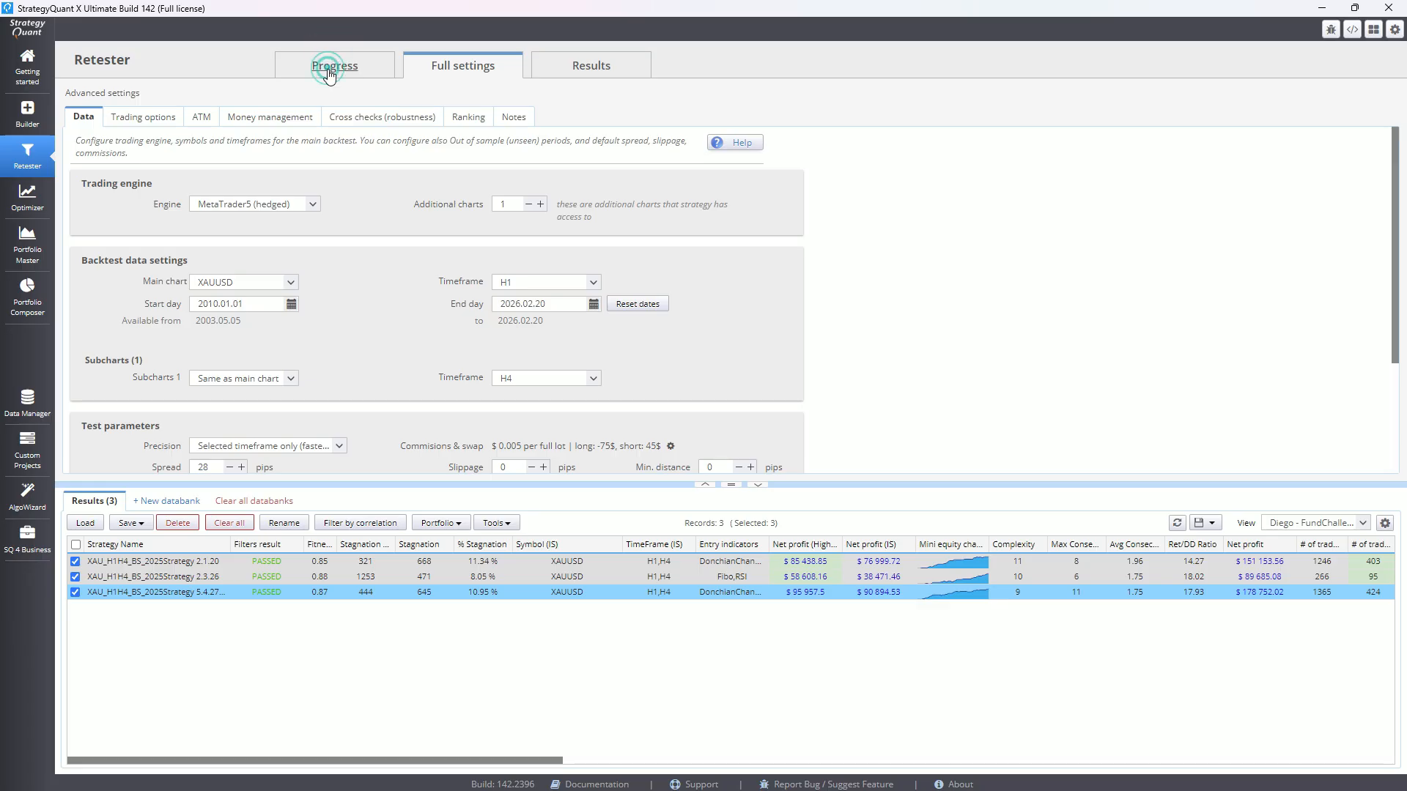
pyautogui.click(463, 65)
pyautogui.click(392, 120)
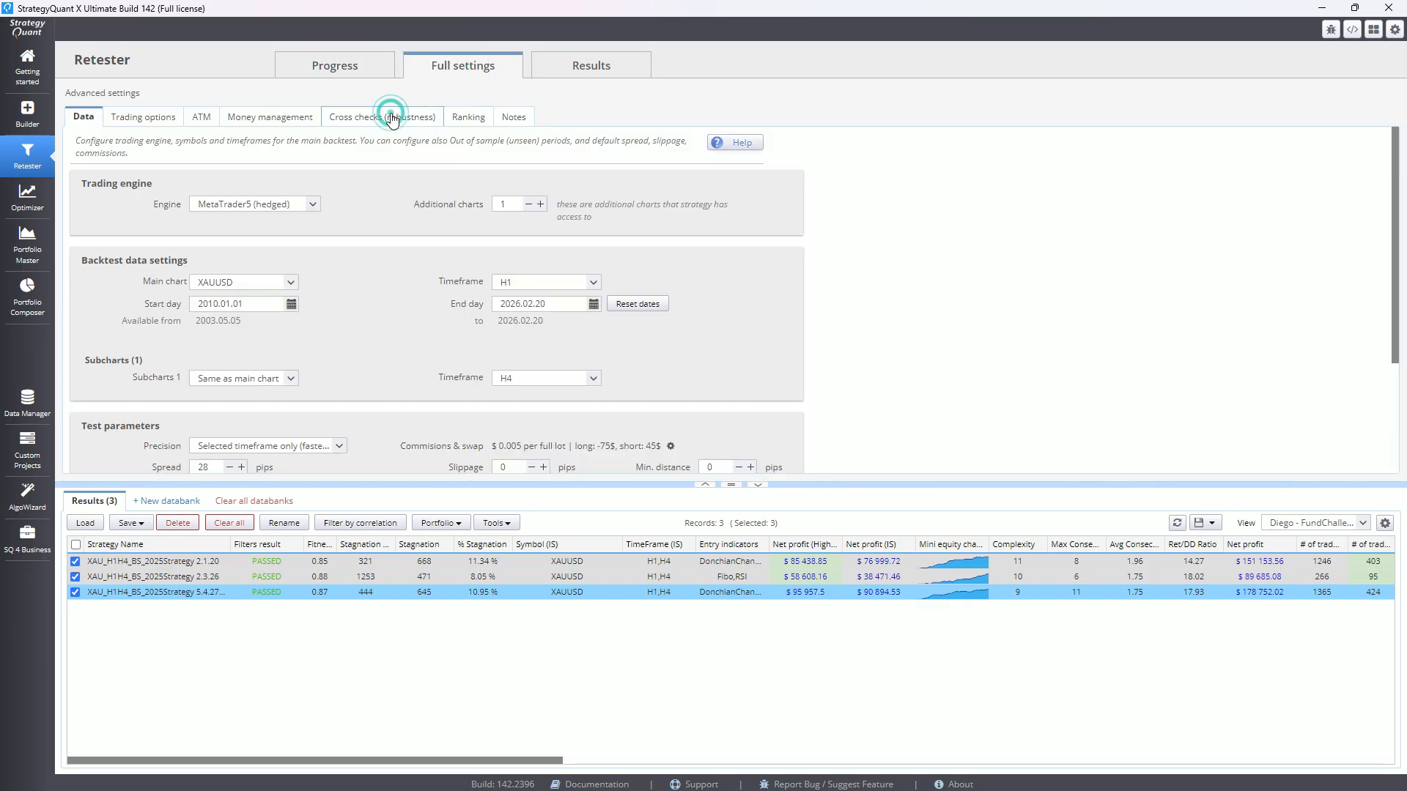
pyautogui.scroll(-4, 187, 243)
pyautogui.scroll(3, 187, 361)
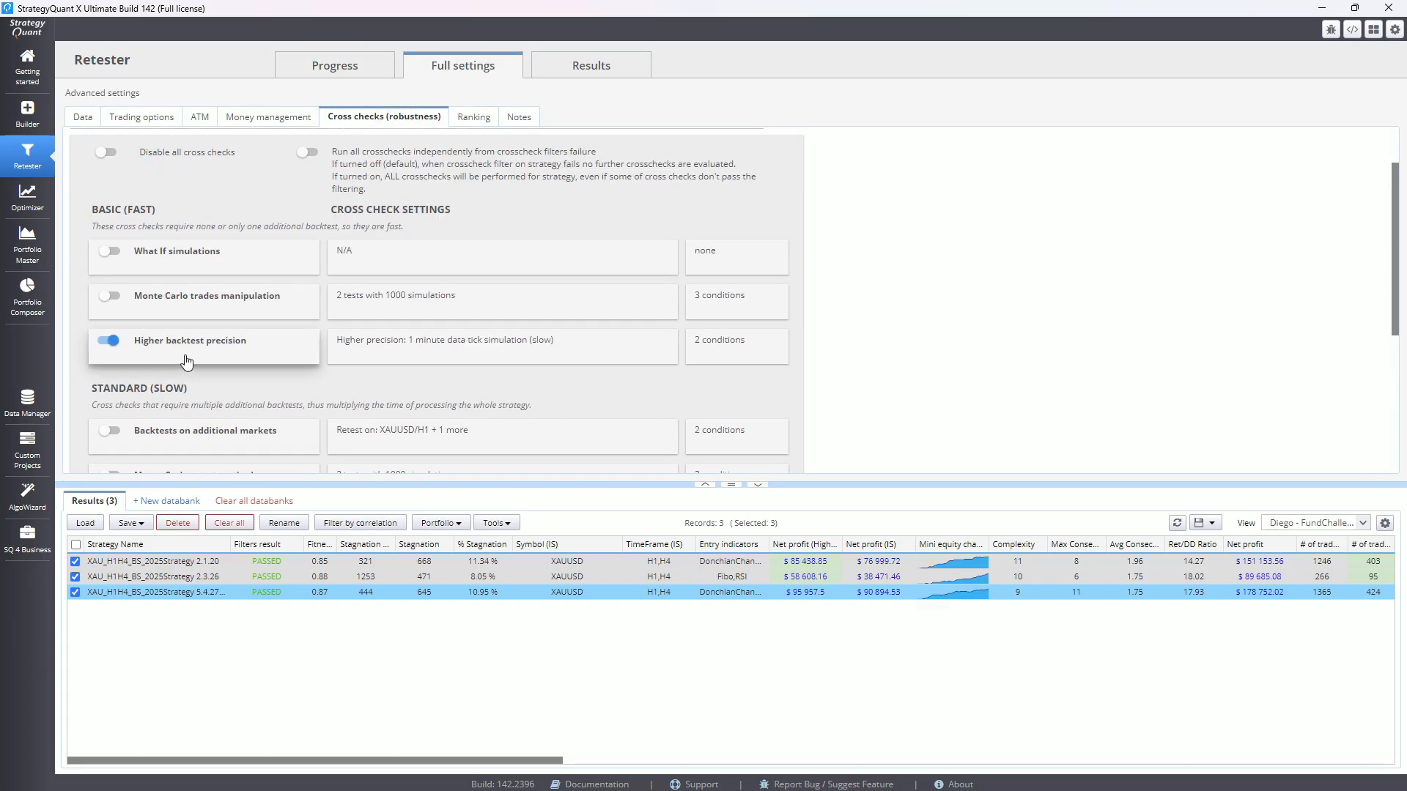
pyautogui.click(341, 70)
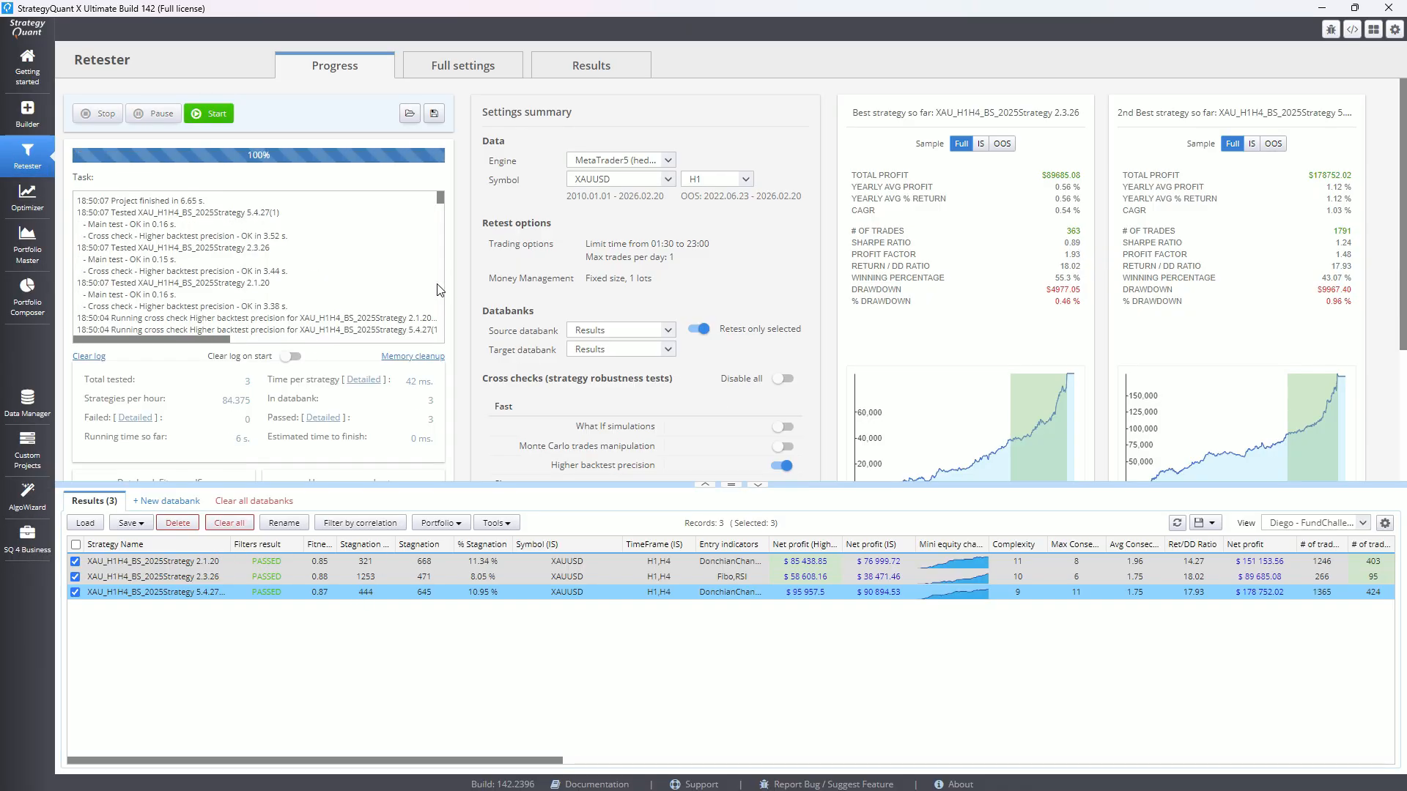
# Examine the equity charts of strategies 2.1.20, 2.3.26 and 5.4.27(1), including their out-of-sample ends.
pyautogui.doubleClick(726, 561)
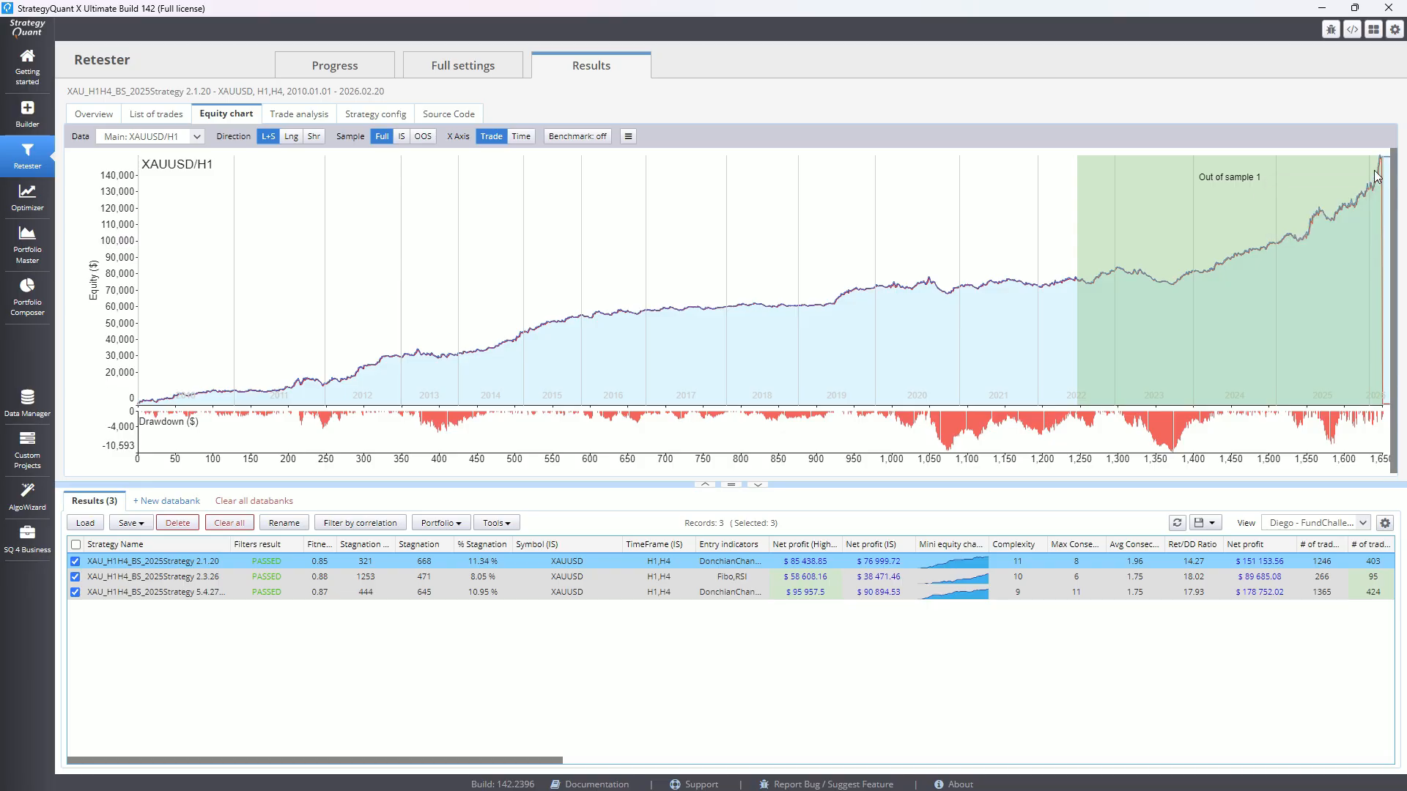
pyautogui.click(477, 579)
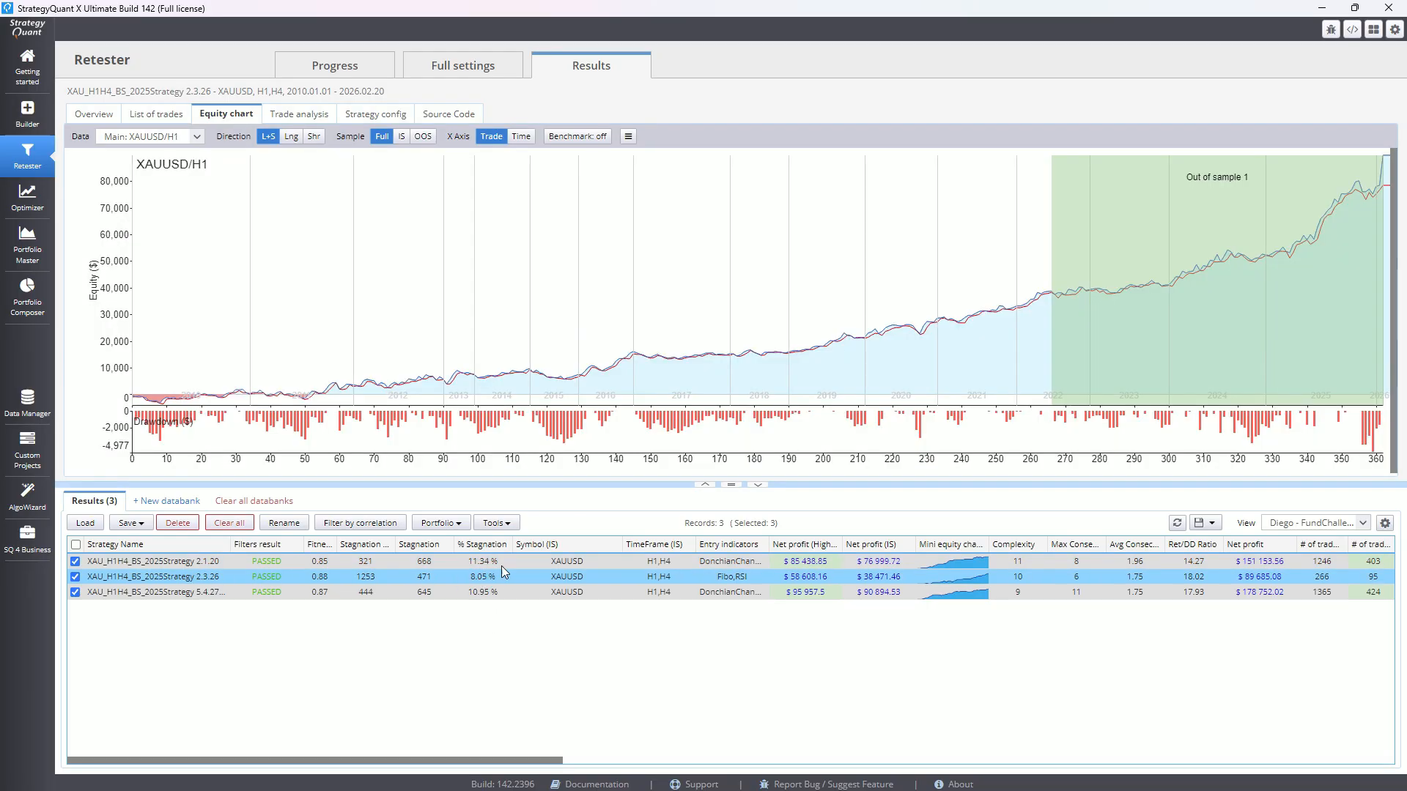
pyautogui.moveTo(1379, 188)
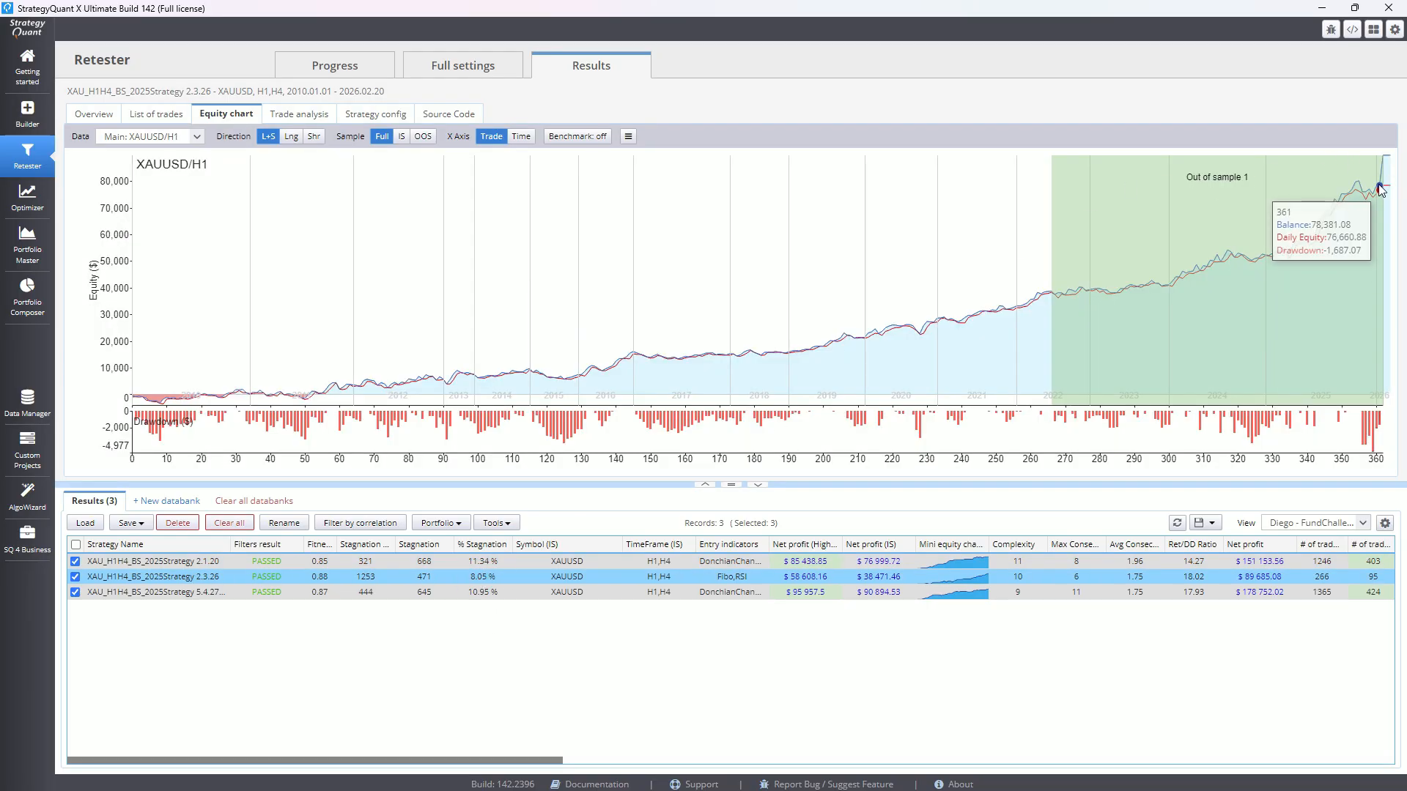
pyautogui.click(983, 592)
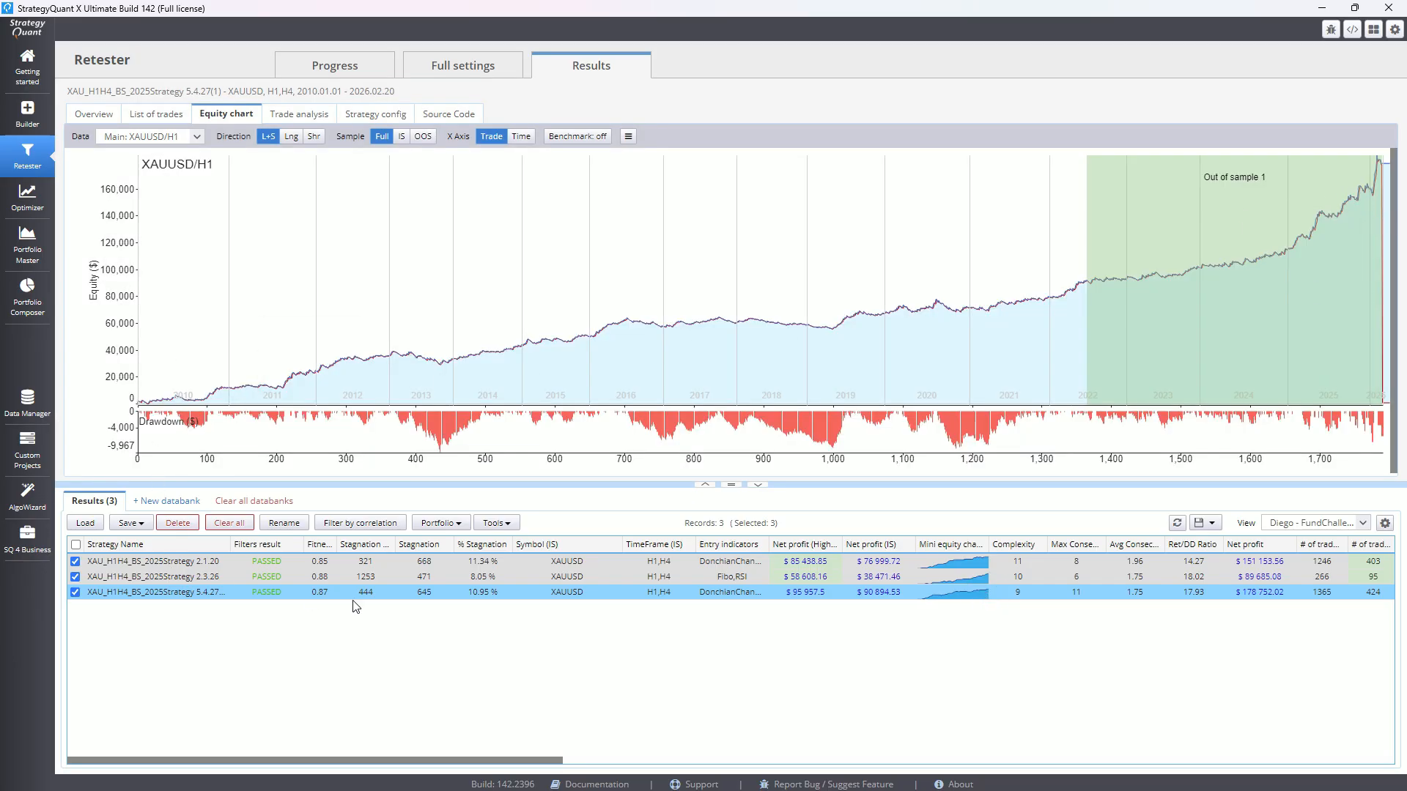
pyautogui.click(170, 565)
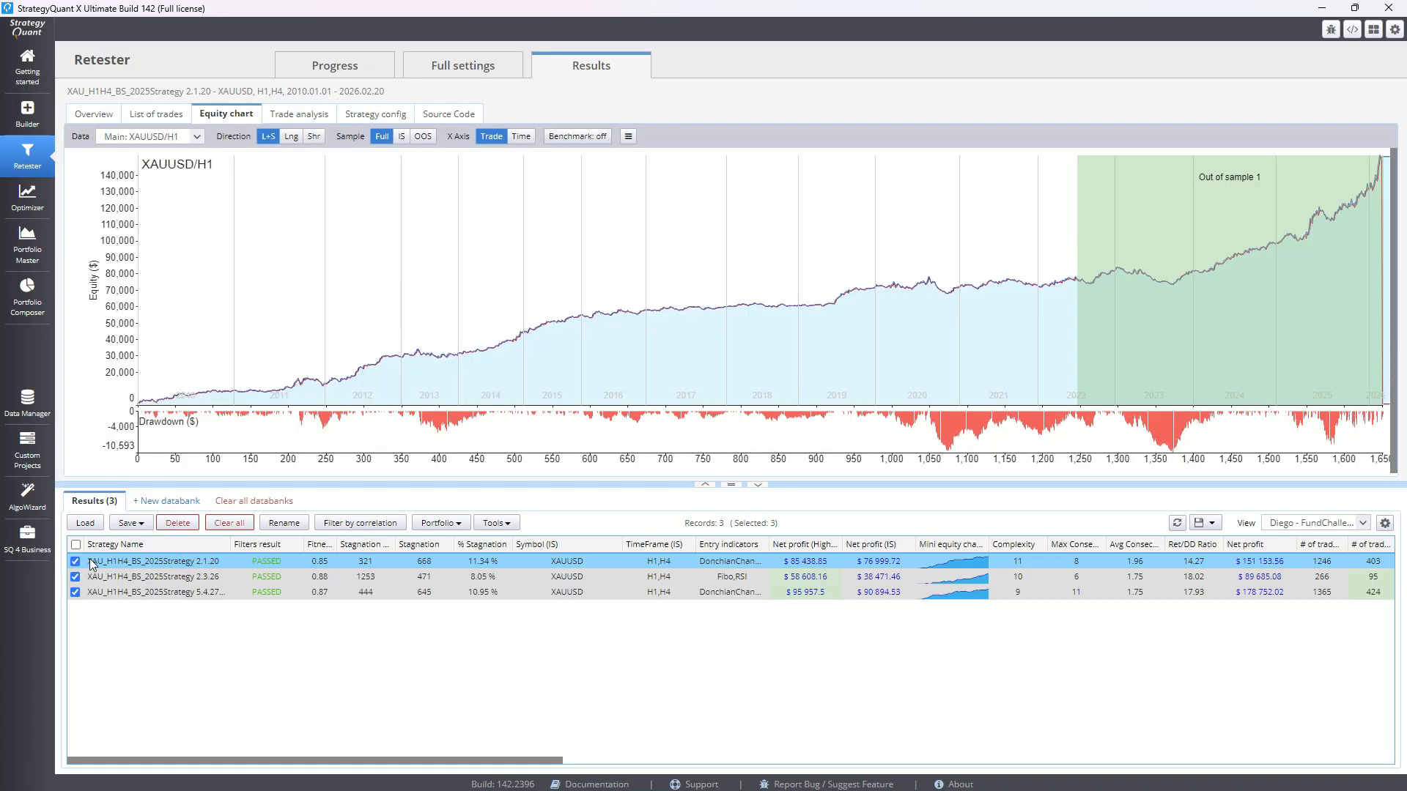
# Select only strategy 2.1.20 in the Results databank and open its rules in the strategy editor.
pyautogui.click(76, 545)
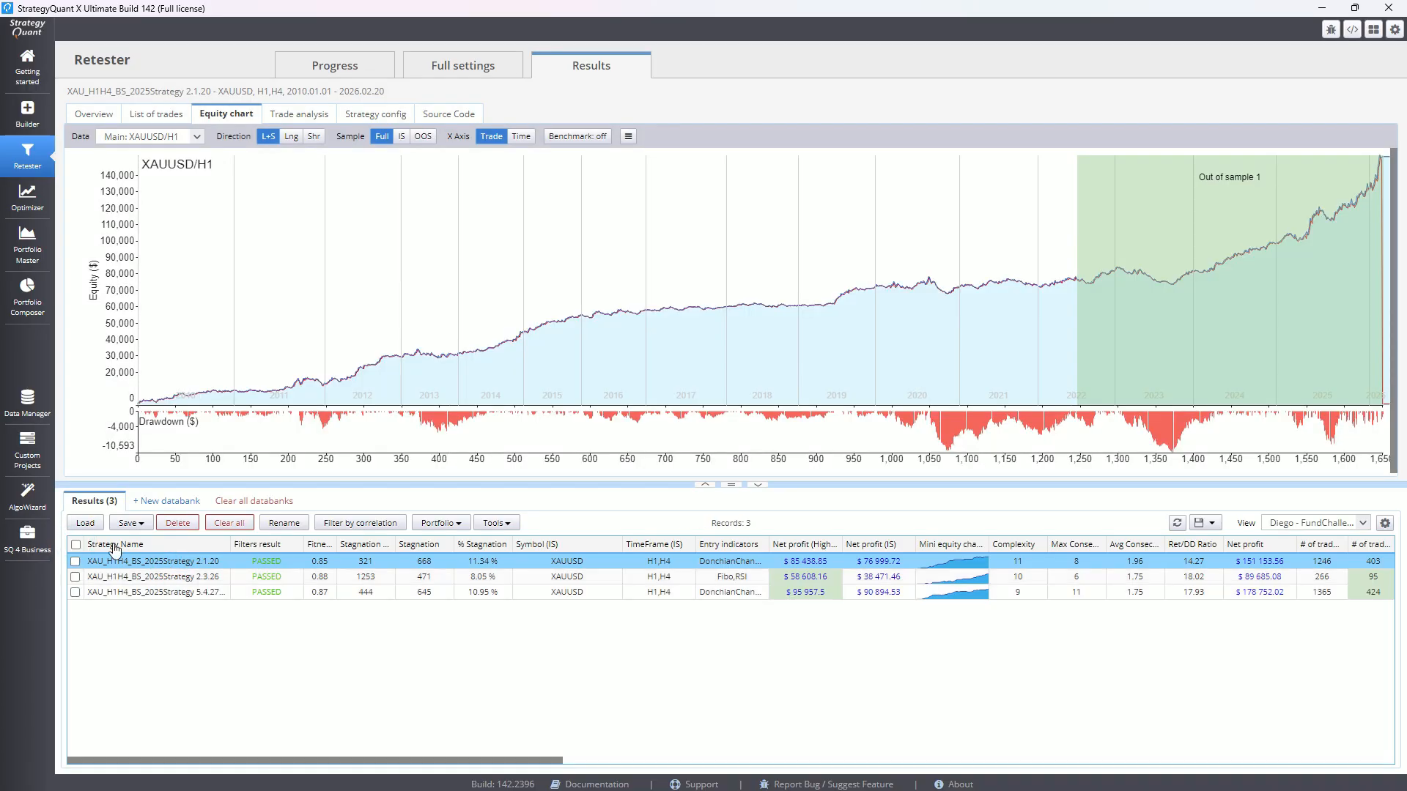
pyautogui.click(75, 562)
pyautogui.click(497, 523)
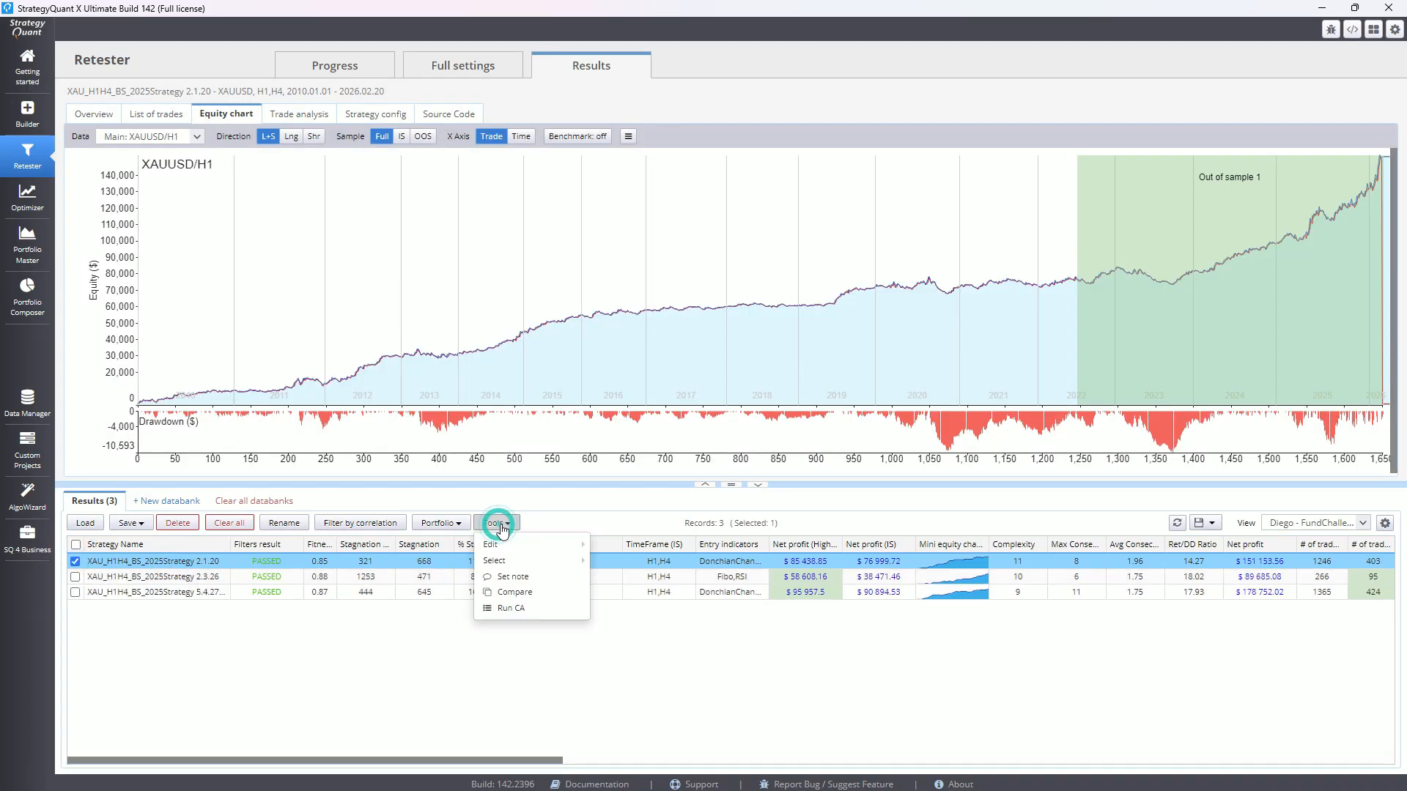
pyautogui.moveTo(557, 545)
pyautogui.click(629, 564)
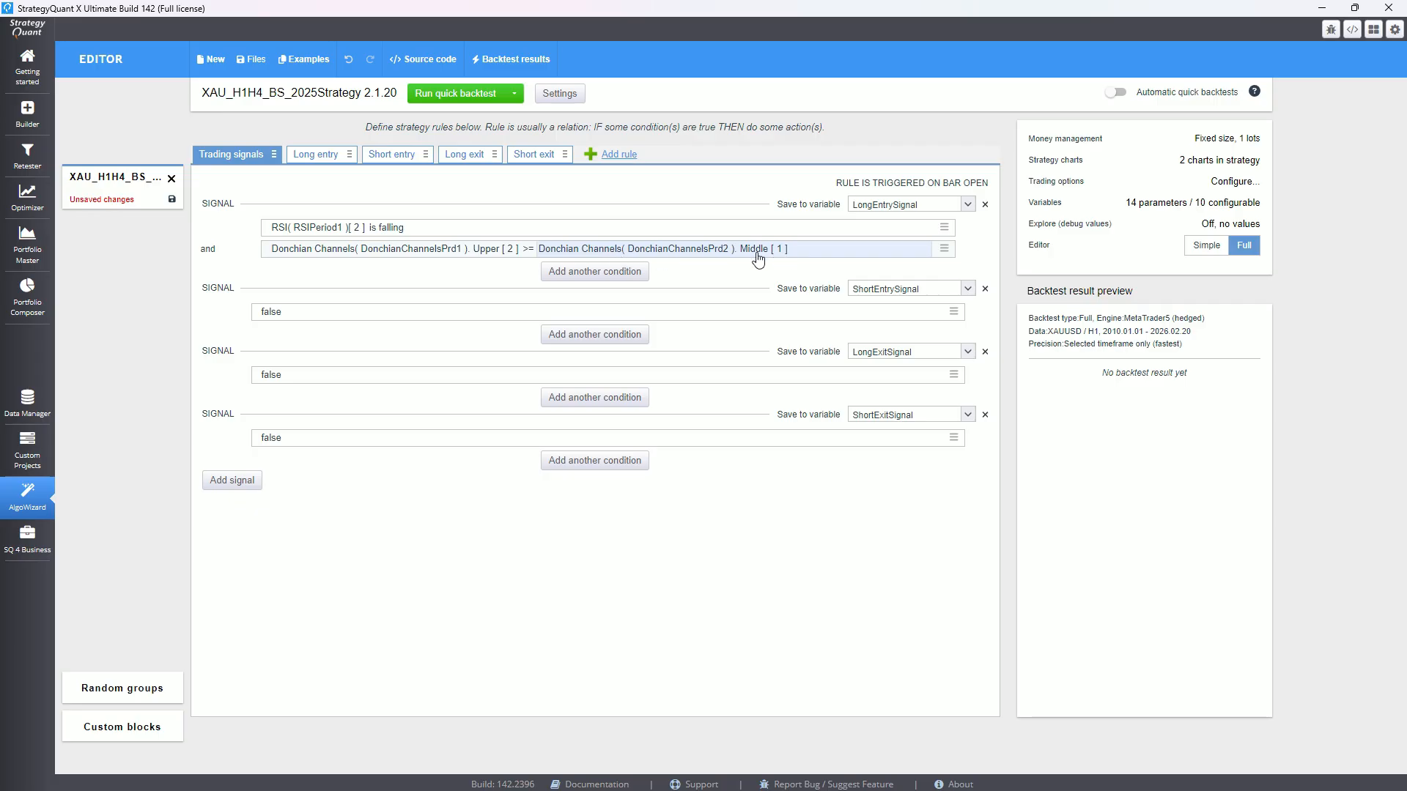
# Review the variables of strategy 2.1.20, including its RSI and Donchian Channels periods.
pyautogui.click(1149, 202)
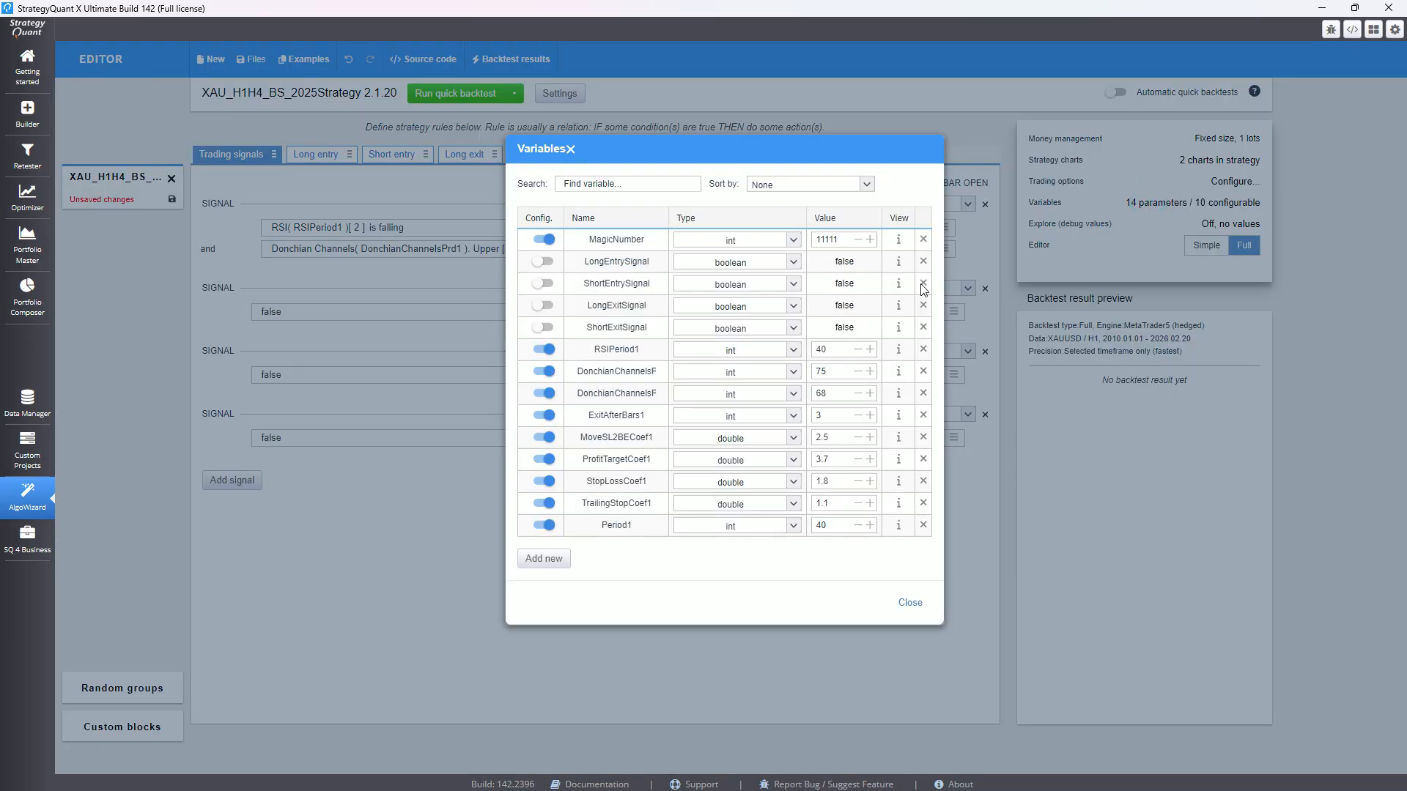
pyautogui.click(835, 376)
pyautogui.click(910, 602)
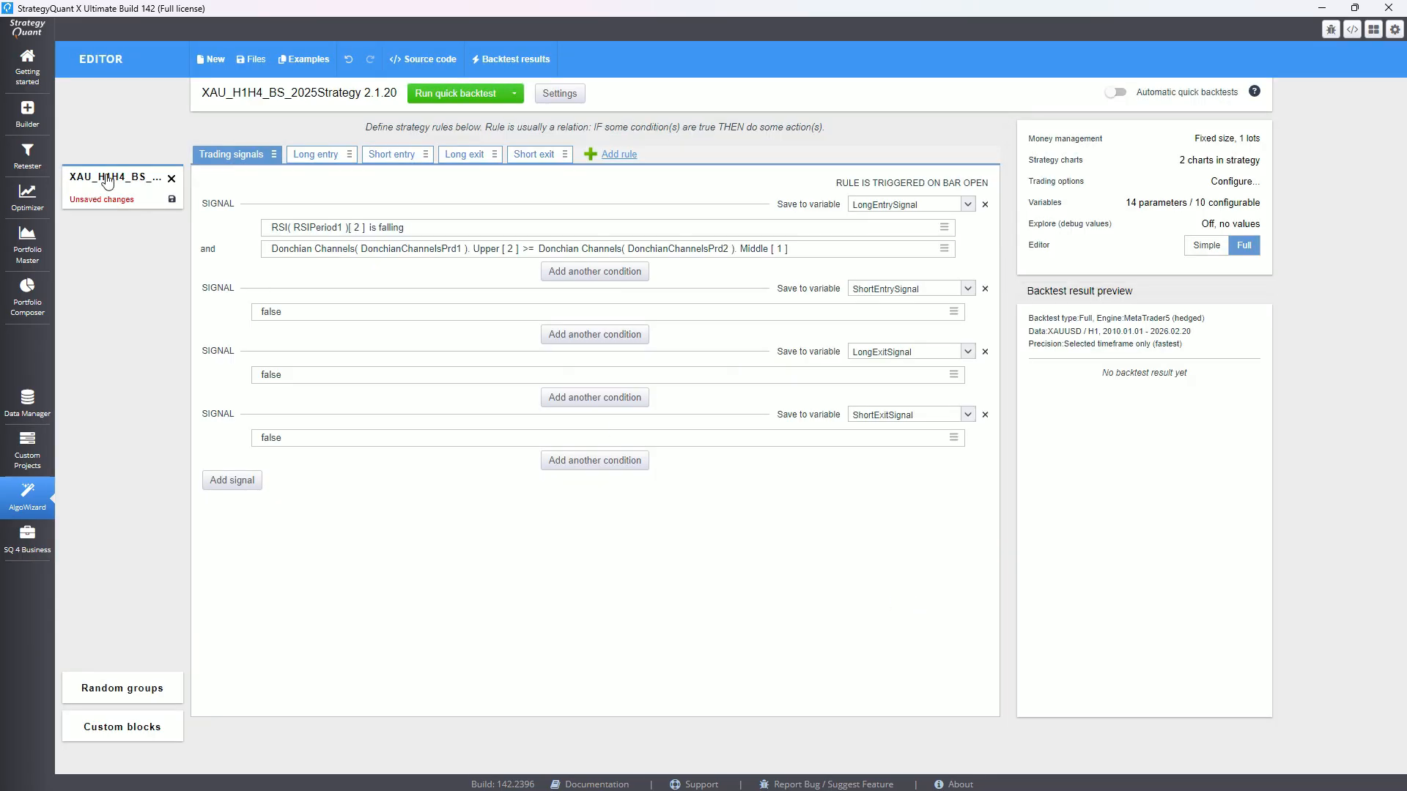
# Return to the Retester, select only strategy 2.3.26 and open its rules in the strategy editor.
pyautogui.click(26, 153)
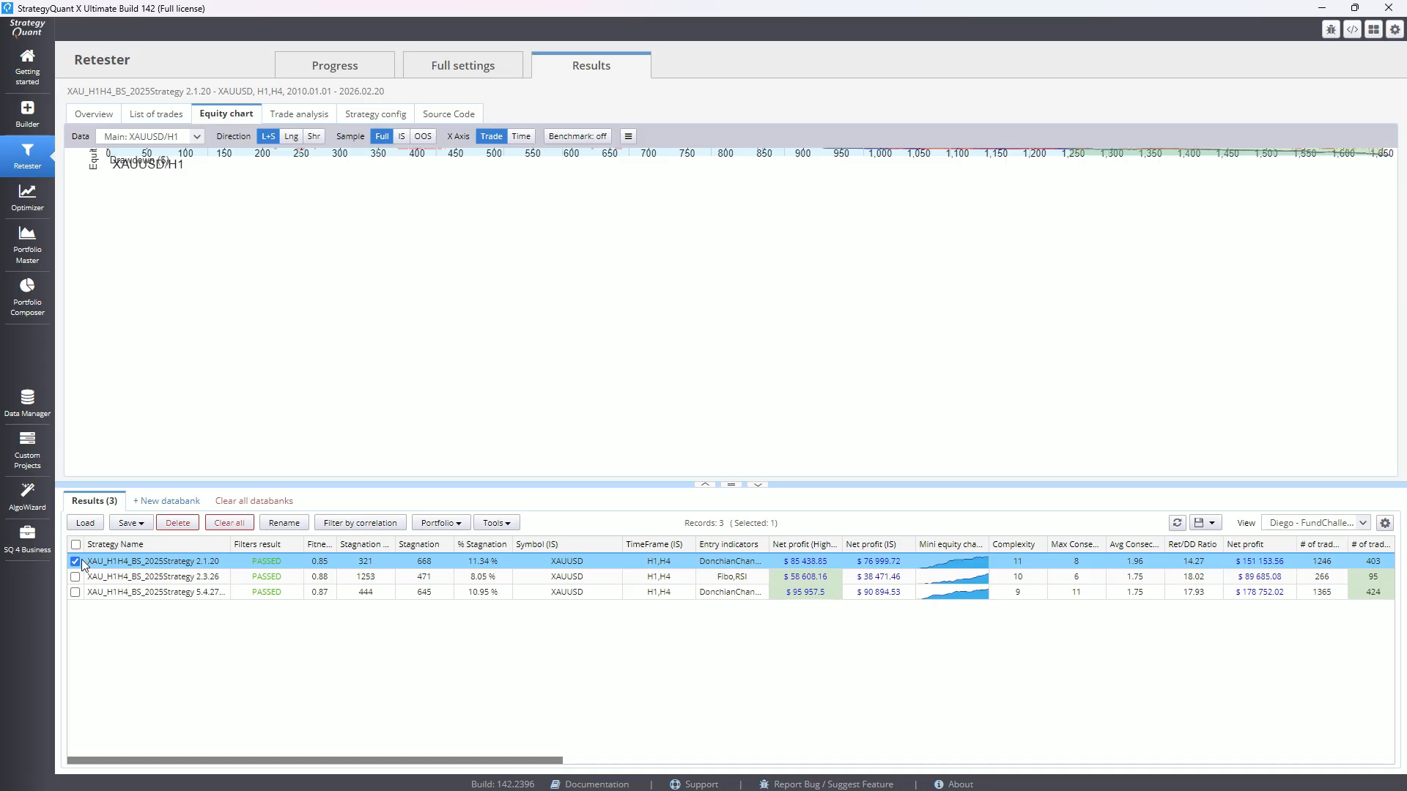
pyautogui.click(75, 591)
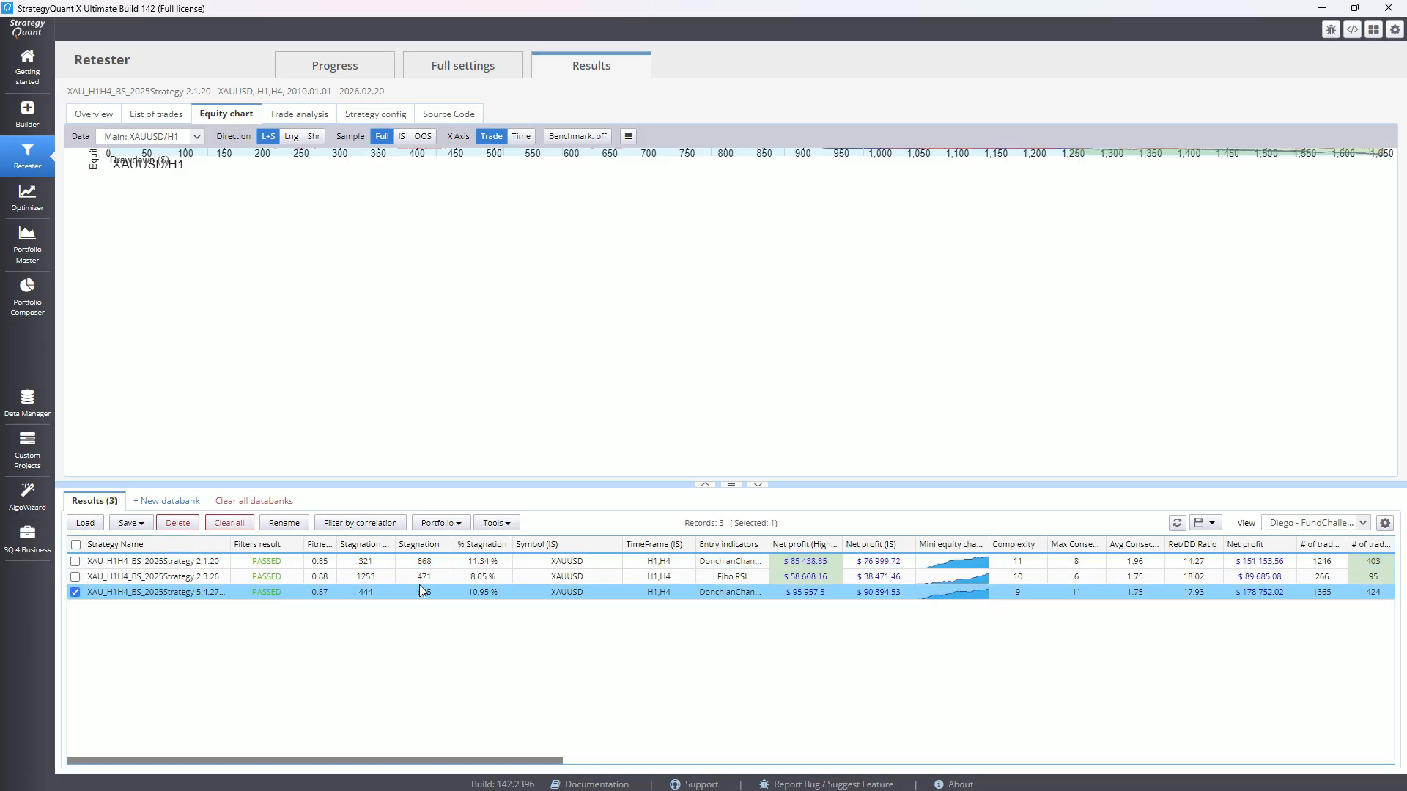
pyautogui.click(75, 576)
pyautogui.click(496, 522)
pyautogui.moveTo(537, 546)
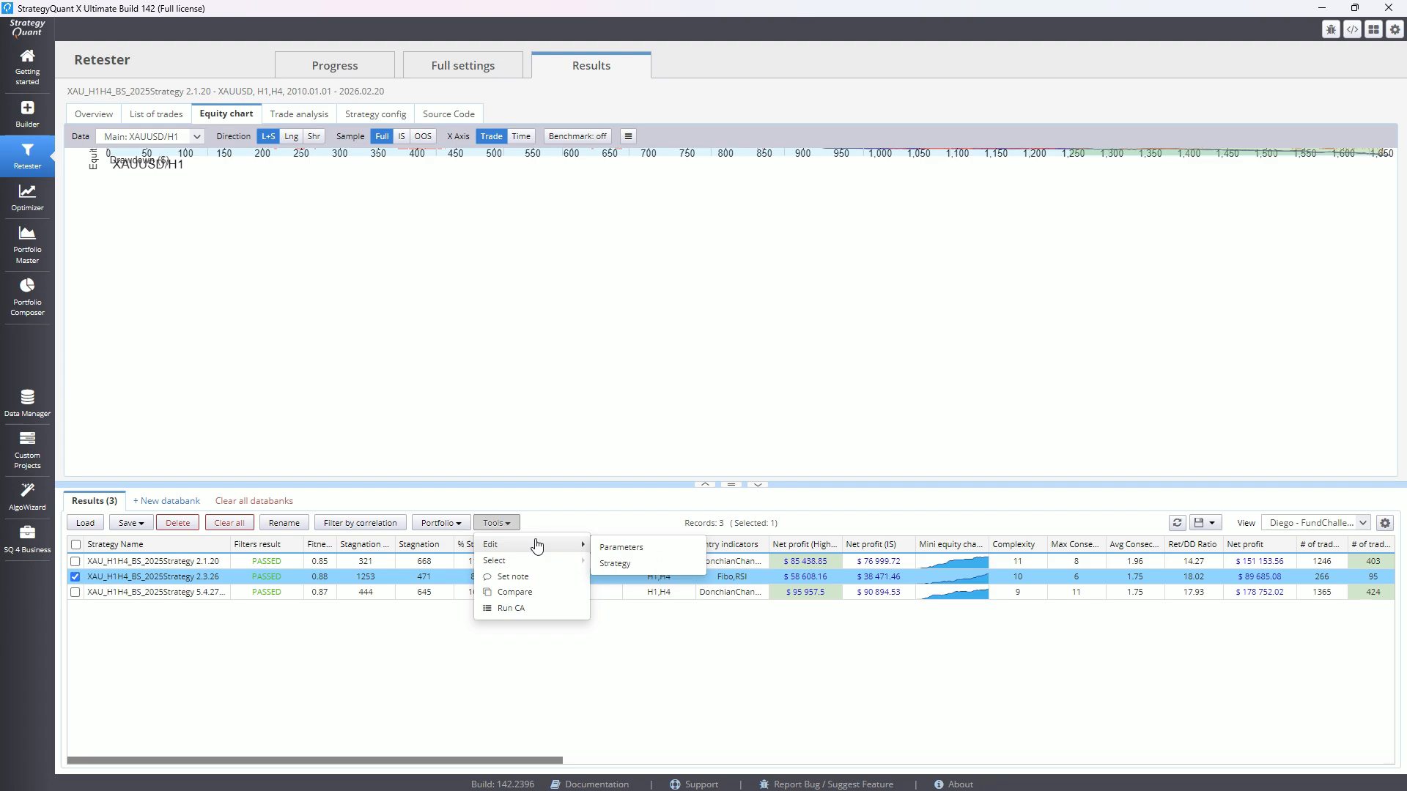
pyautogui.click(614, 563)
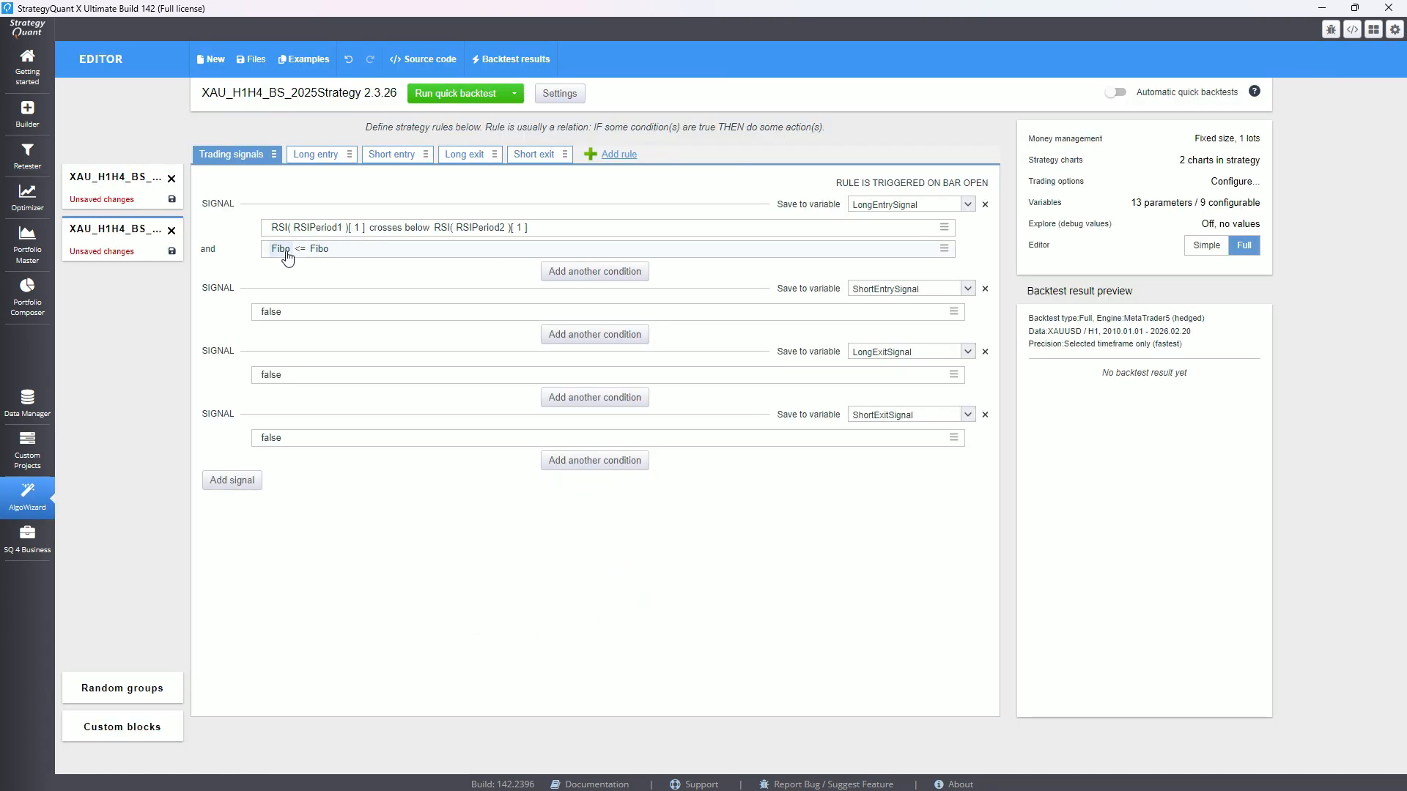
# Inspect the parameters of the Fibo blocks in strategy 2.3.26's long entry signal without changing them.
pyautogui.click(285, 250)
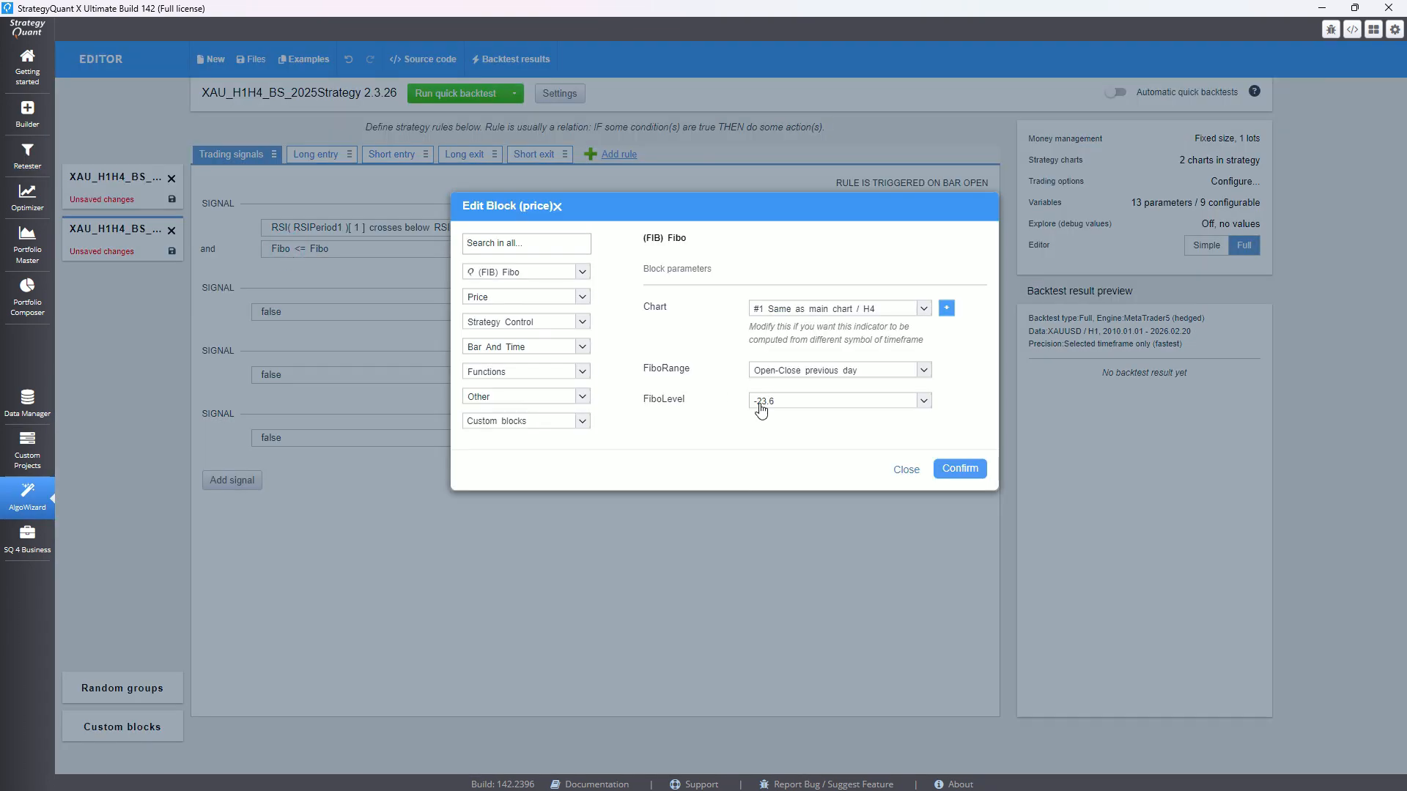
pyautogui.click(906, 470)
pyautogui.click(318, 248)
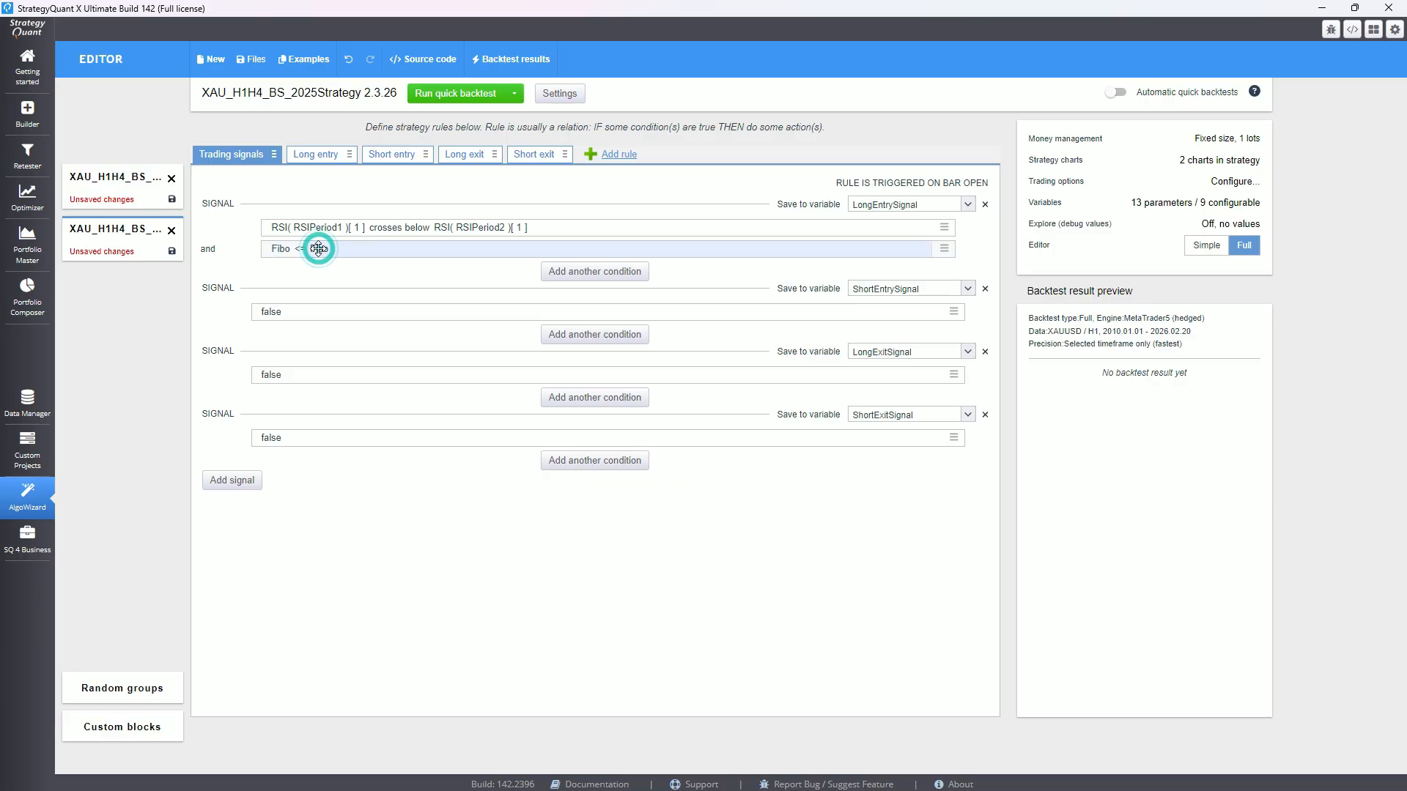
pyautogui.click(899, 460)
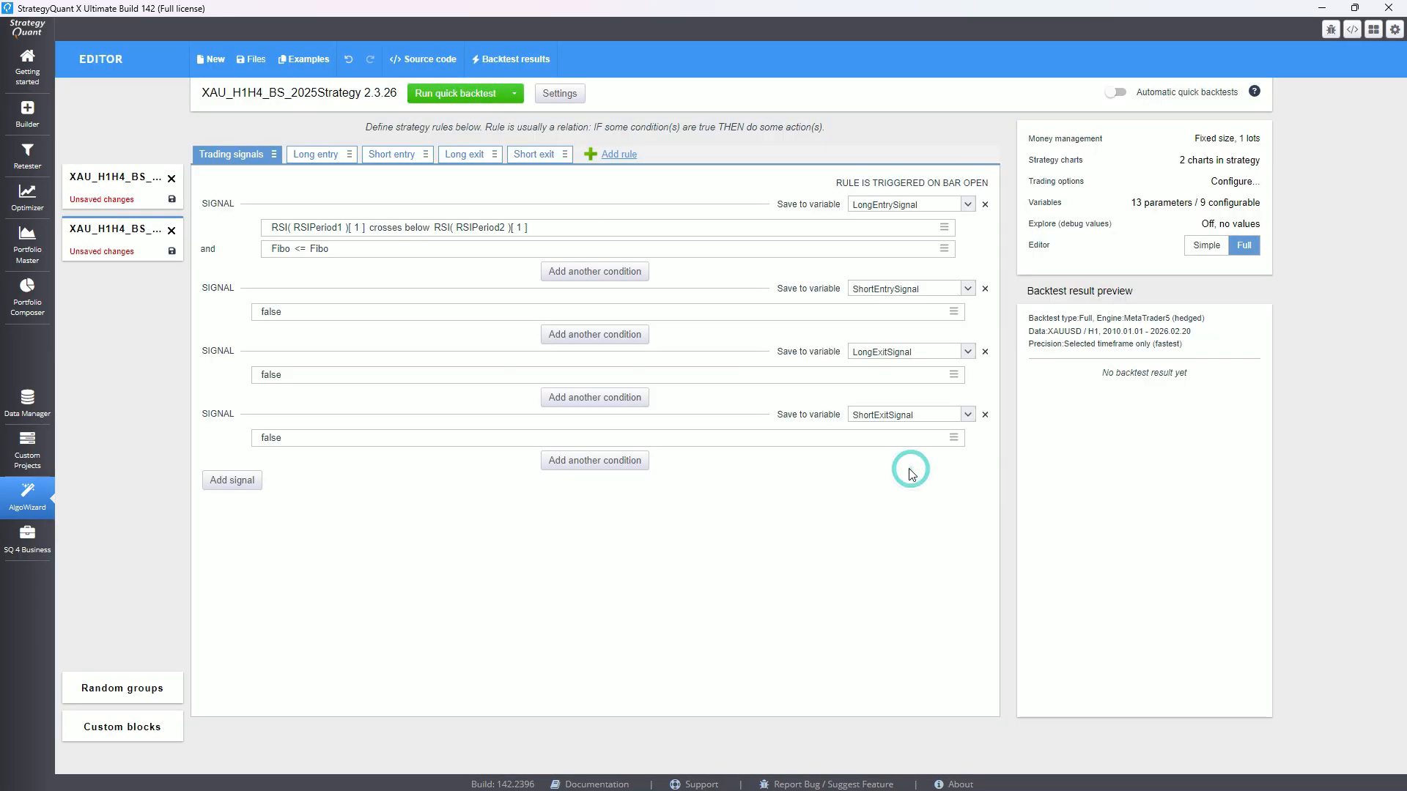
# Return to the Retester's progress overview and deselect strategy 2.3.26 in the Results databank.
pyautogui.click(27, 152)
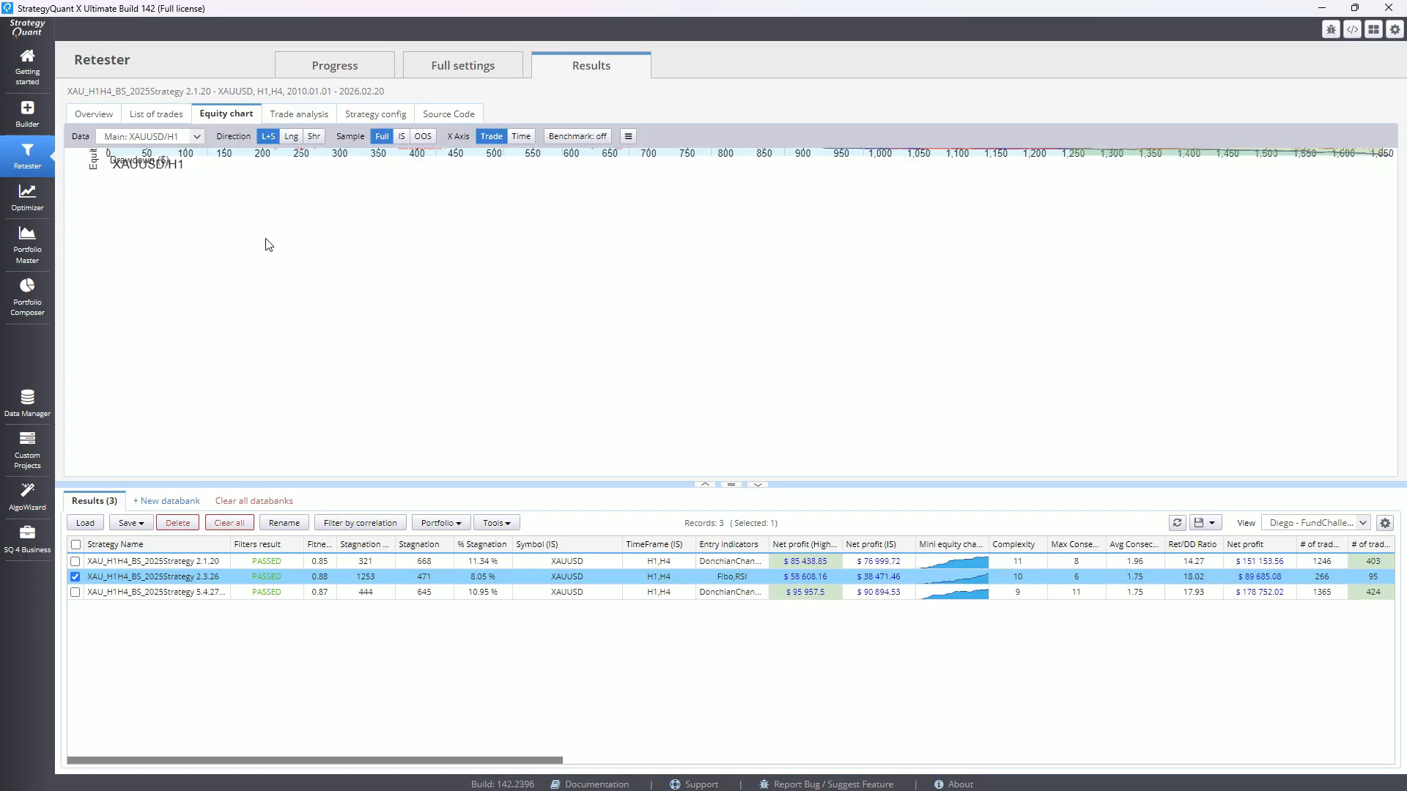
pyautogui.click(345, 60)
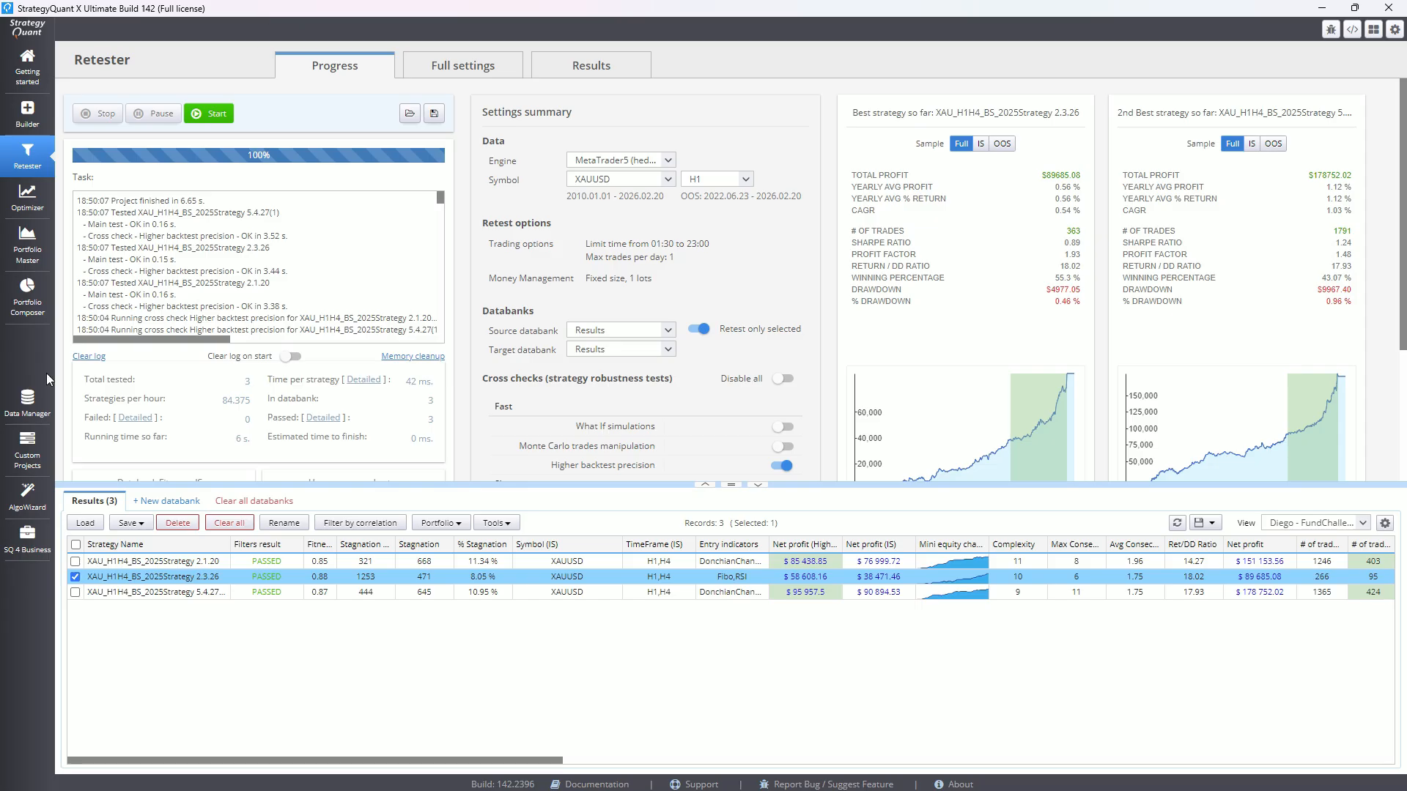
pyautogui.click(74, 577)
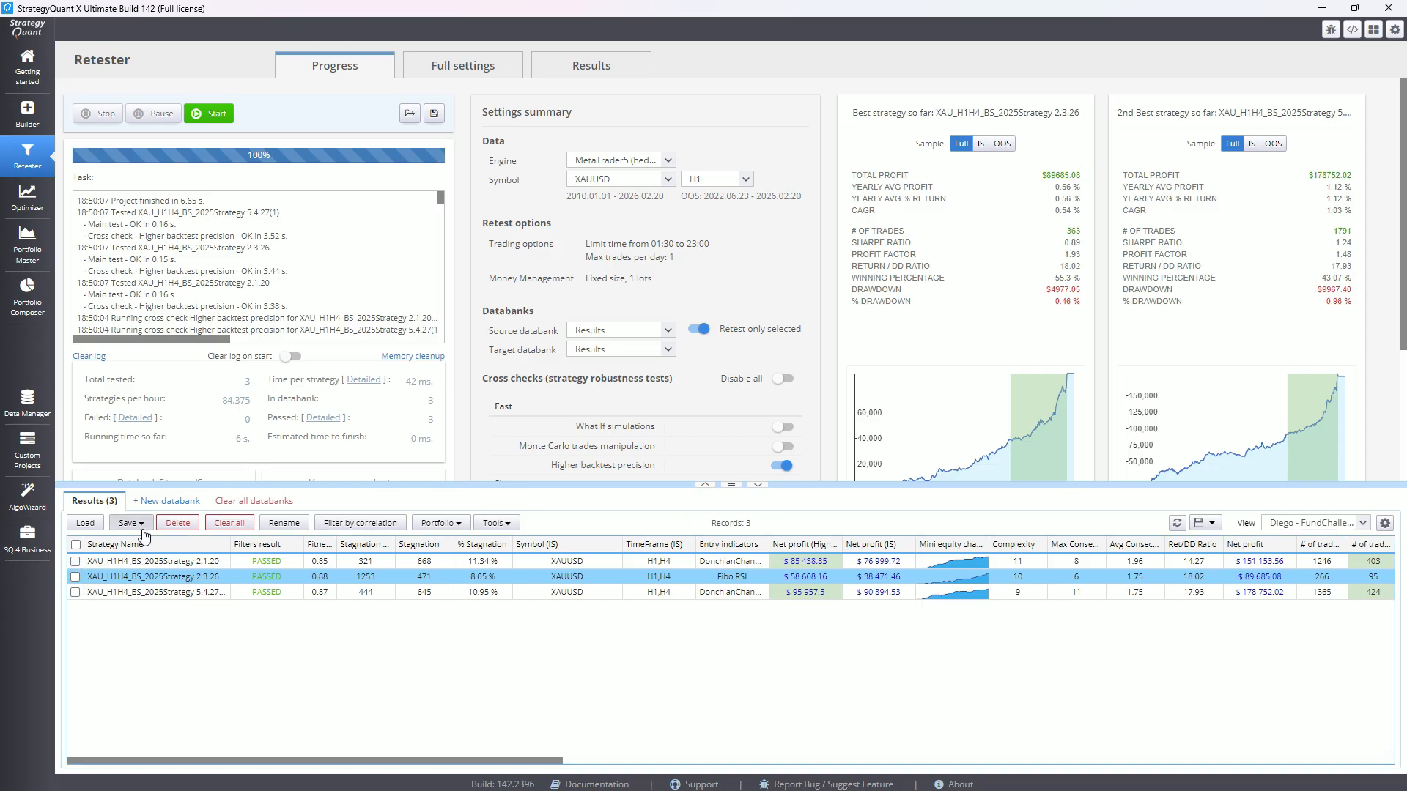